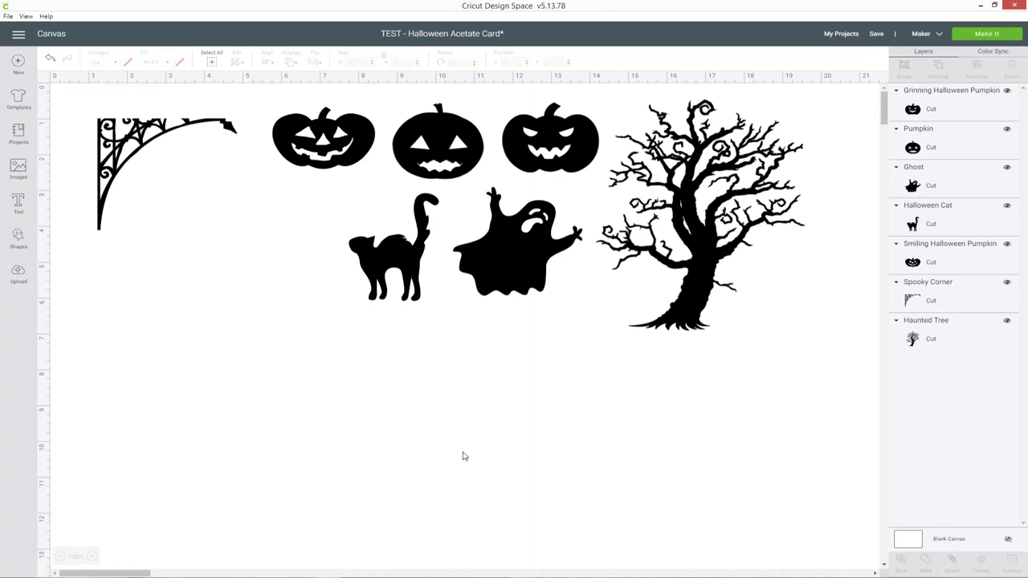
Add a square to the empty area below the Halloween images and unlock its proportions
left_click(22, 240)
left_click(66, 171)
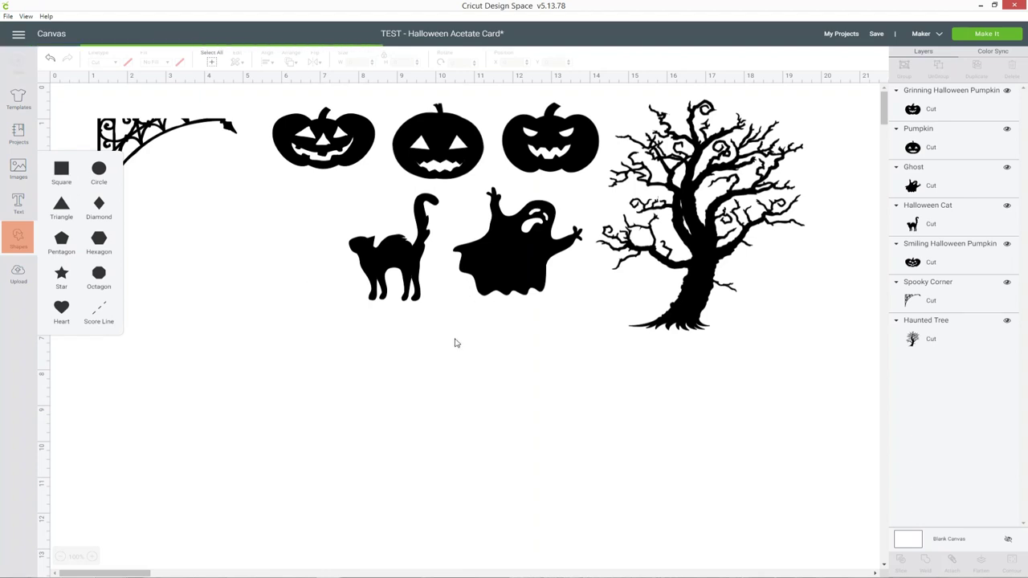
left_click_drag(256, 265, 314, 421)
left_click(182, 437)
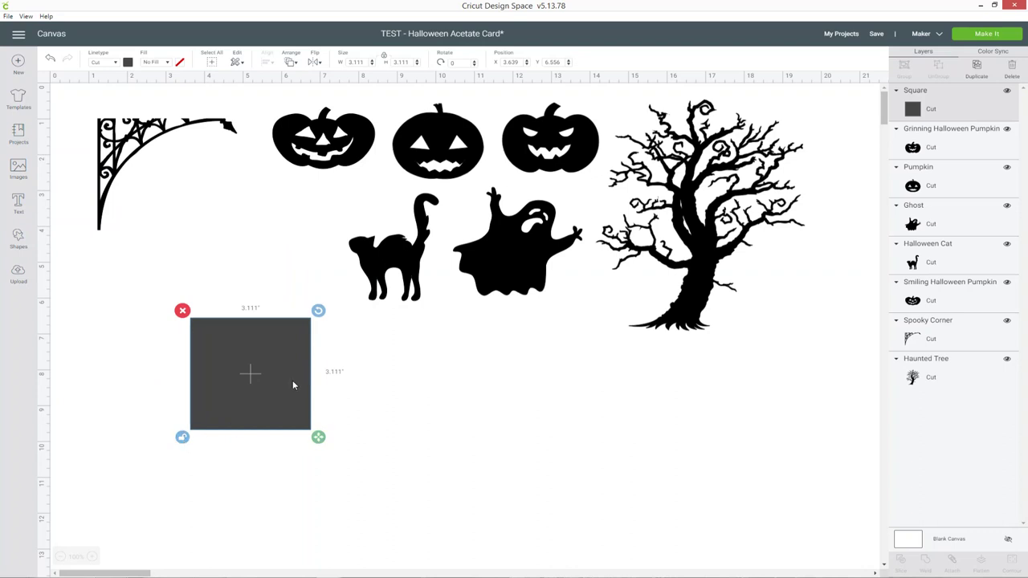
Resize the square to 10 inches wide by 5 inches high and move it below the spooky corner and cat images
left_click(346, 63)
type("10")
key("Tab")
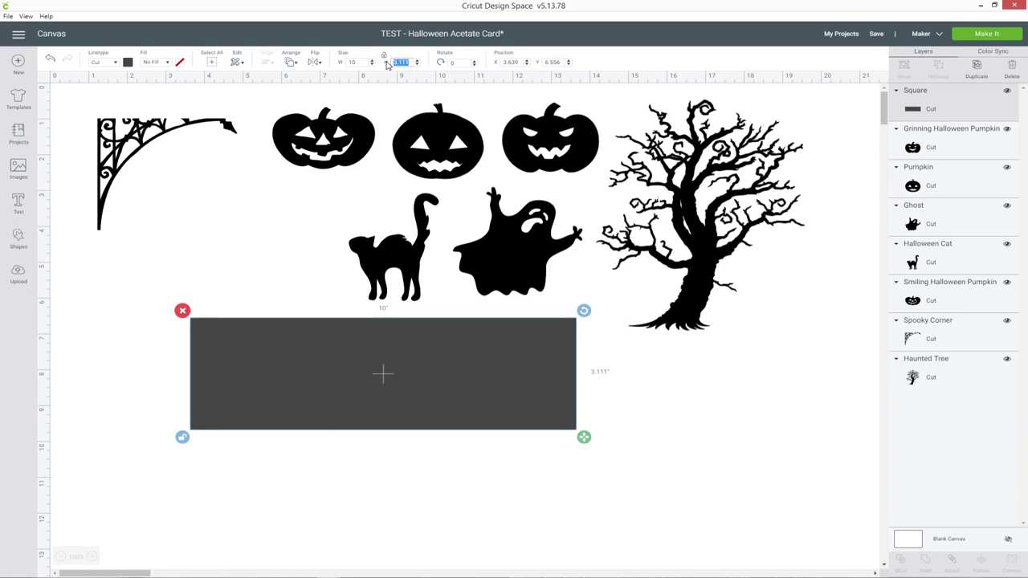
type("5")
key("Return")
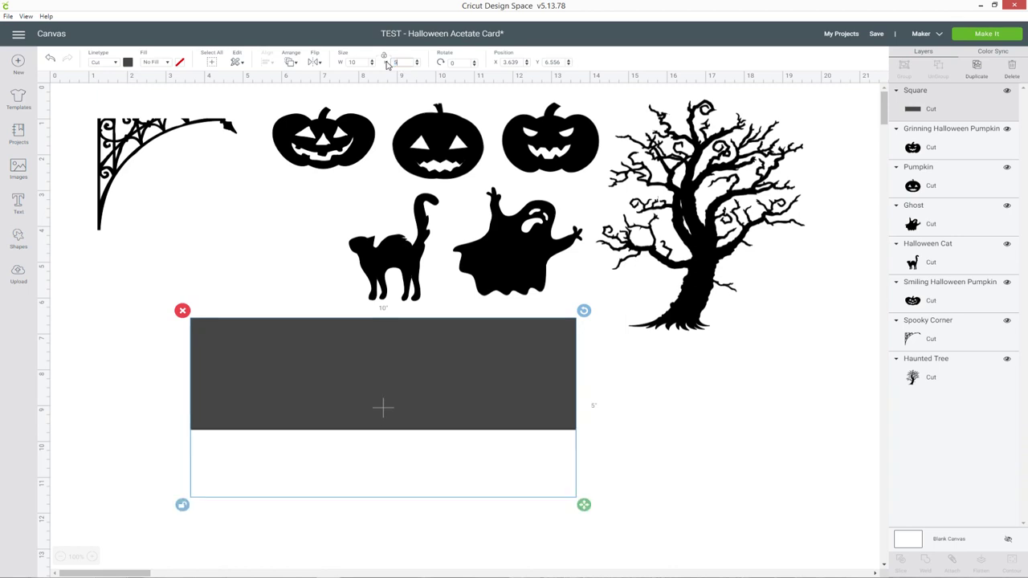
left_click_drag(409, 355, 358, 361)
scroll(581, 363, "down", 1)
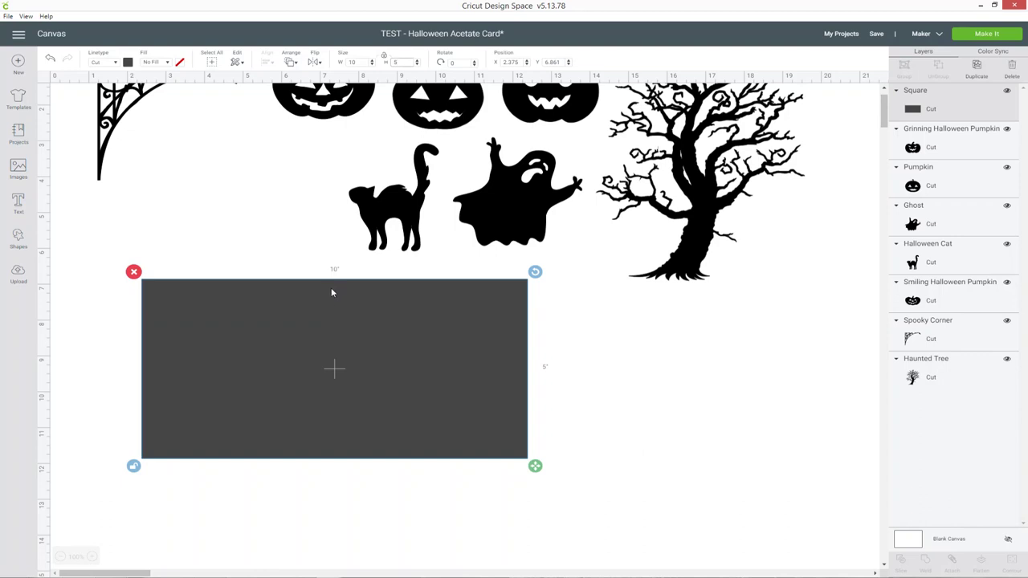
Recolor the 10 × 5 inch rectangle white and shift it slightly down and to the left
left_click(128, 63)
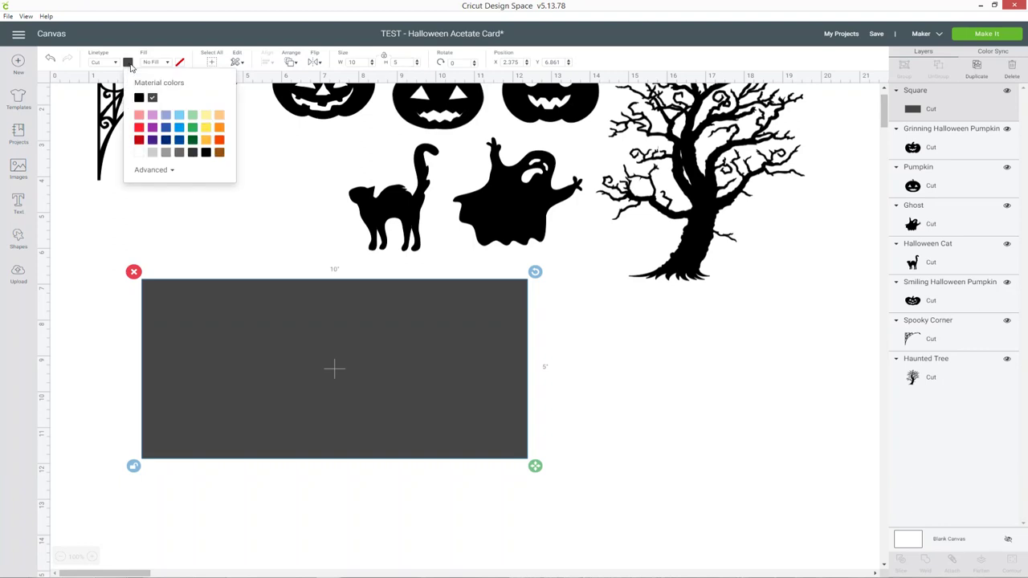
left_click(138, 155)
left_click(591, 359)
left_click_drag(470, 371, 460, 381)
left_click(615, 390)
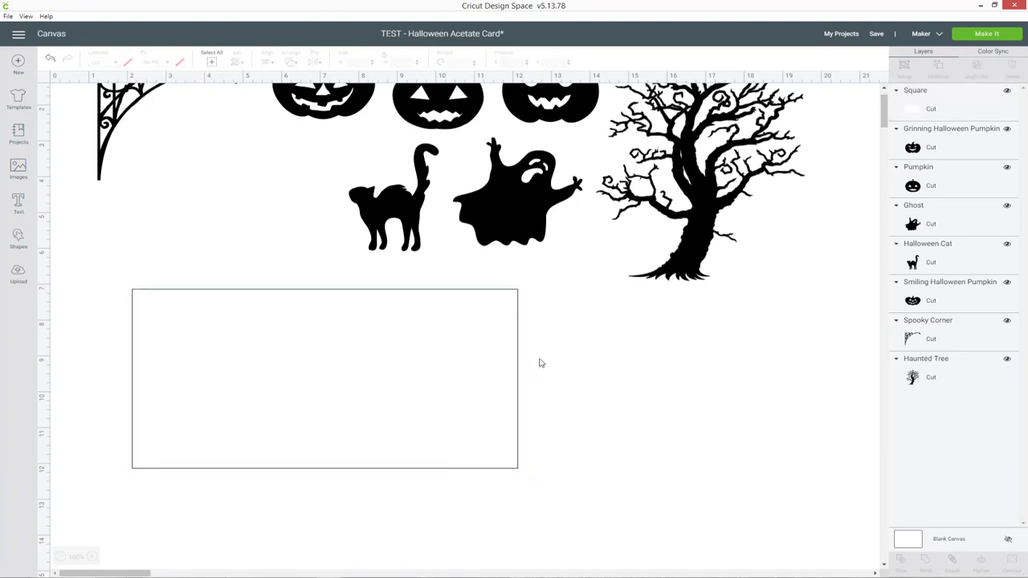
Add a score line and place it near the middle of the white rectangle
left_click(18, 240)
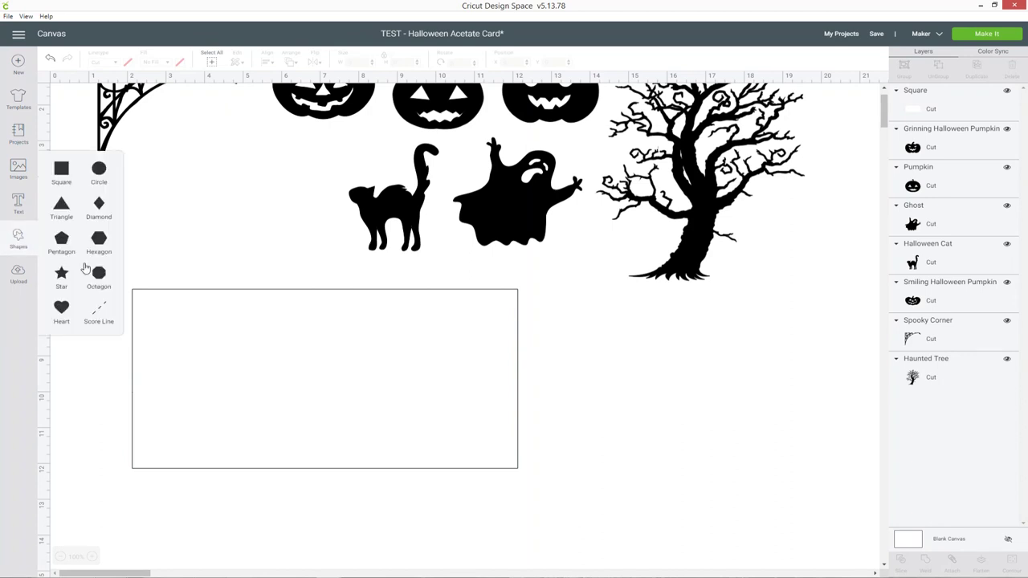
left_click(101, 319)
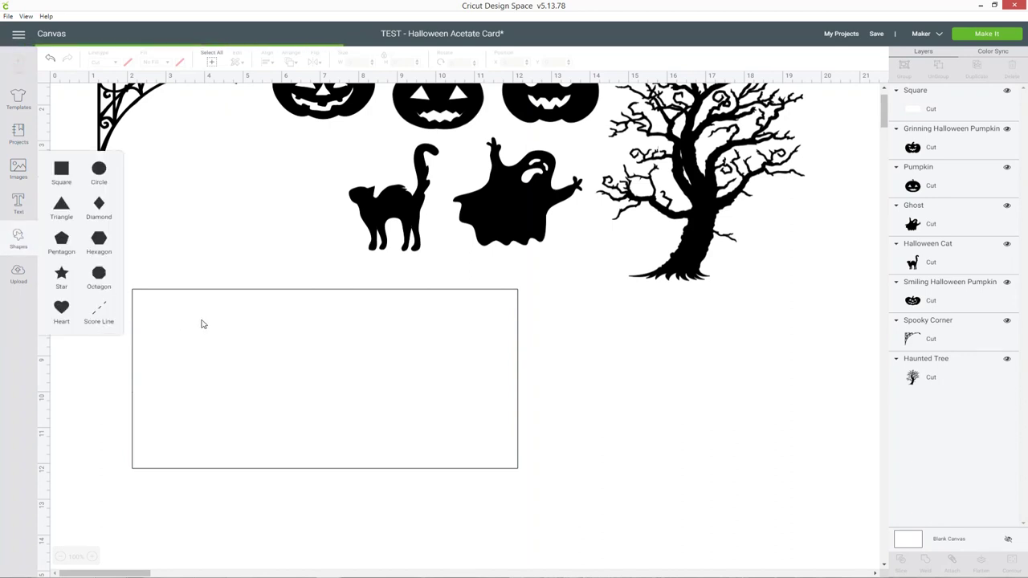
left_click(159, 197)
left_click_drag(107, 202, 358, 429)
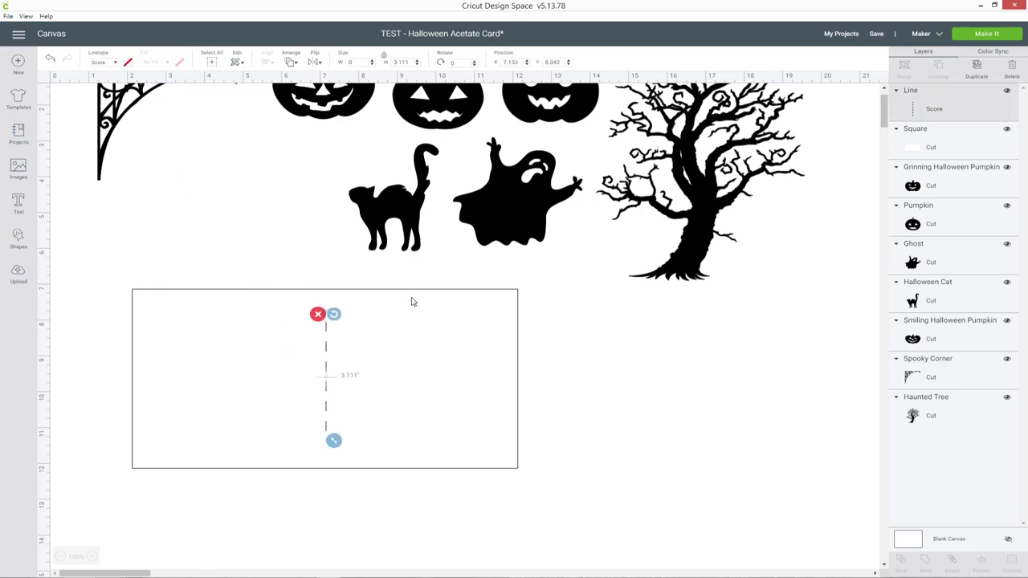
Set the score line's height to 5 inches and reposition it to span the rectangle's height near its midpoint
left_click_drag(411, 63, 383, 64)
type("5")
key("Return")
left_click_drag(326, 388, 333, 360)
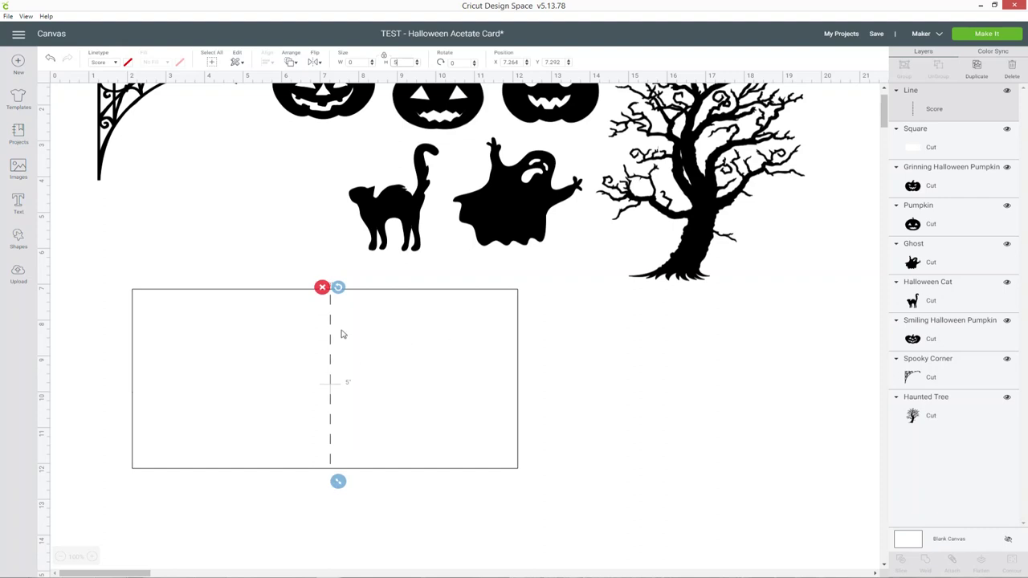
Try centering the score line and the white rectangle on each other with the Center alignment
left_click_drag(104, 281, 564, 489)
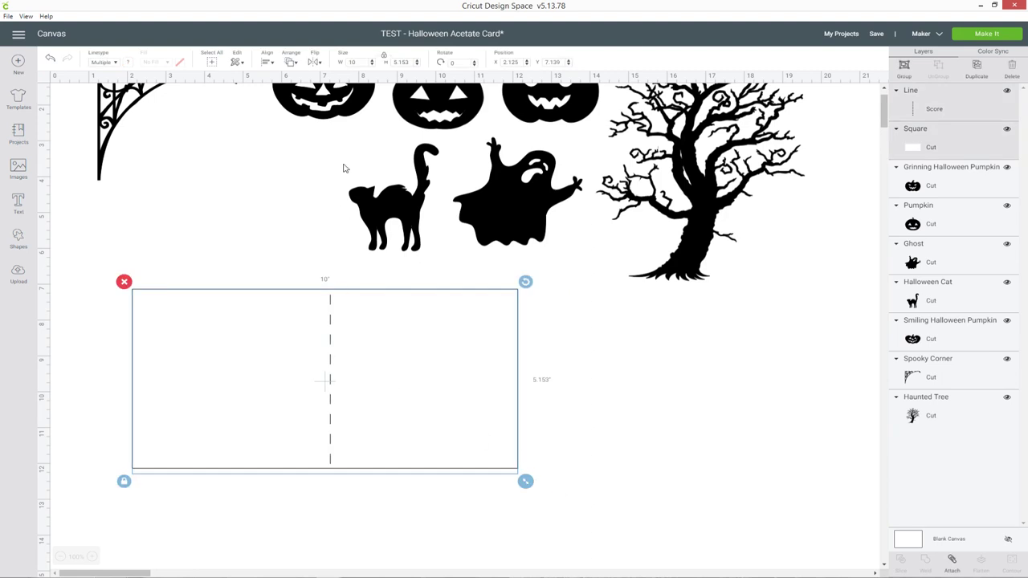
left_click(268, 63)
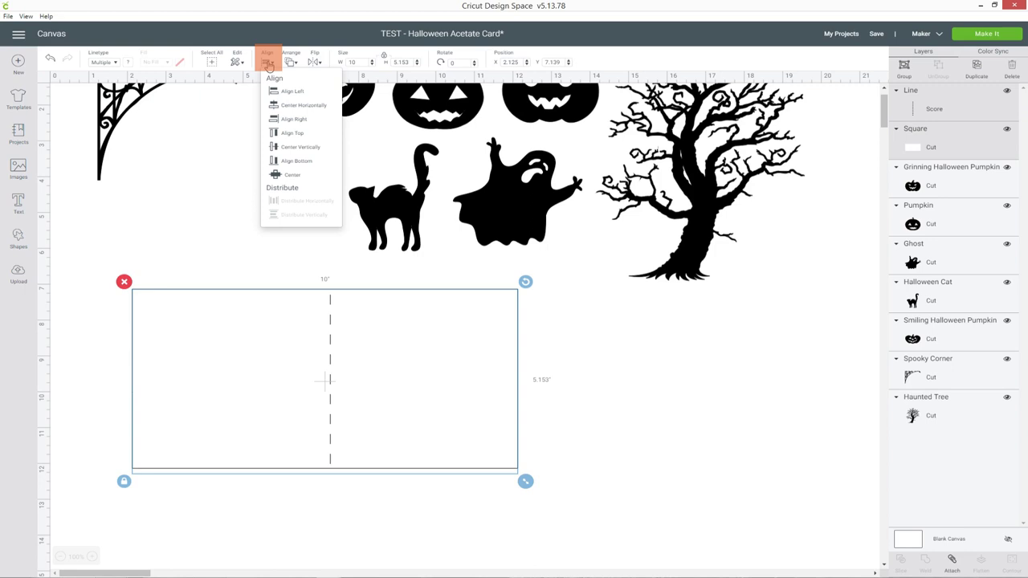
left_click(293, 175)
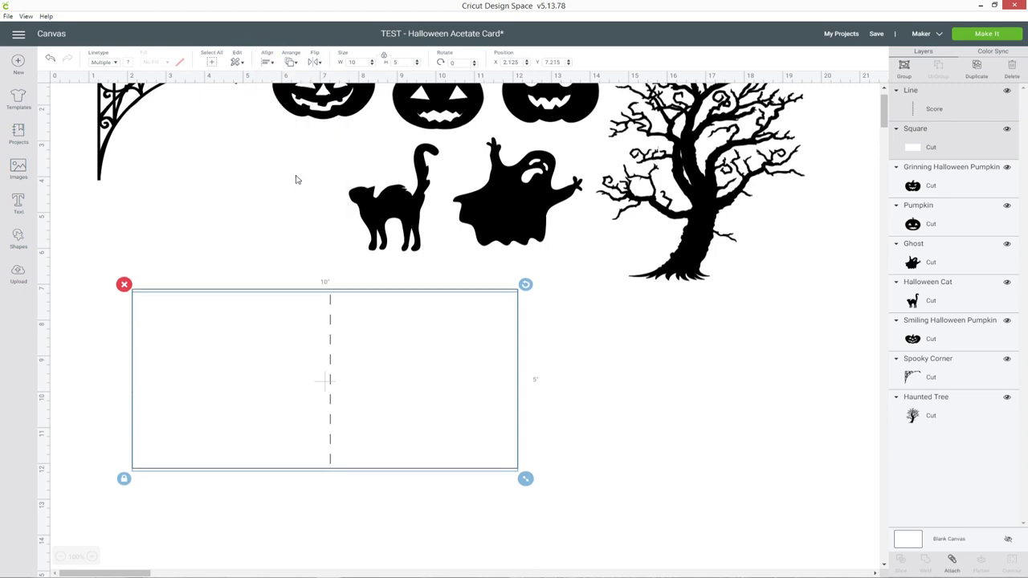
left_click(255, 271)
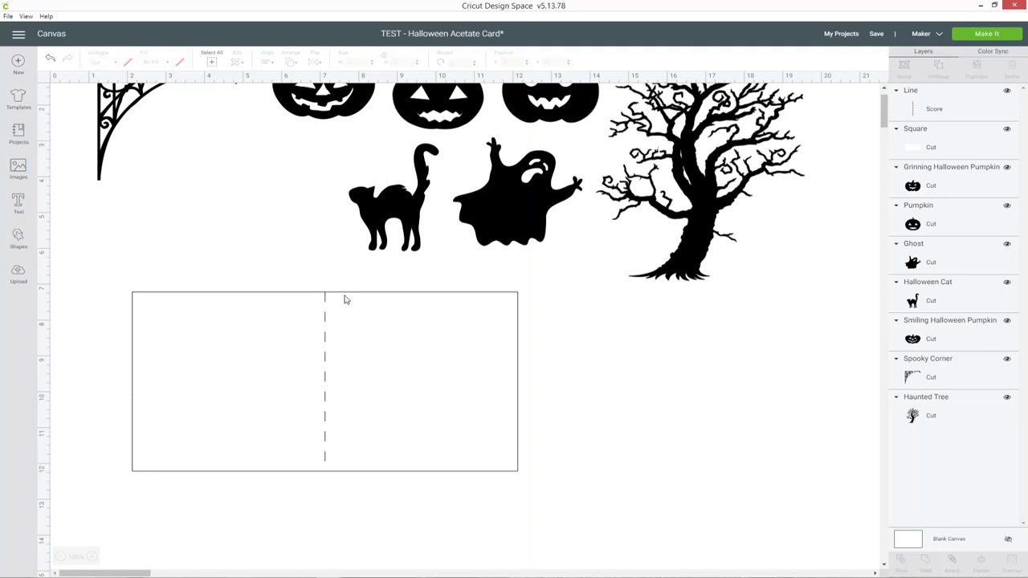
scroll(344, 300, "down", 2)
key("ctrl+z")
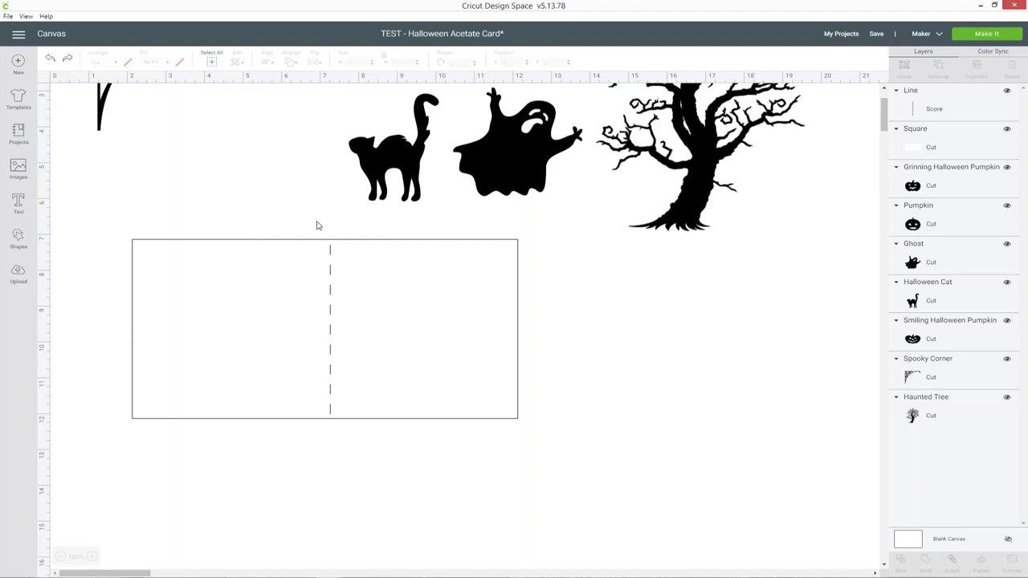
Duplicate the white rectangle together with its score line and place the copy below and to the right of the tree
left_click_drag(110, 232, 546, 446)
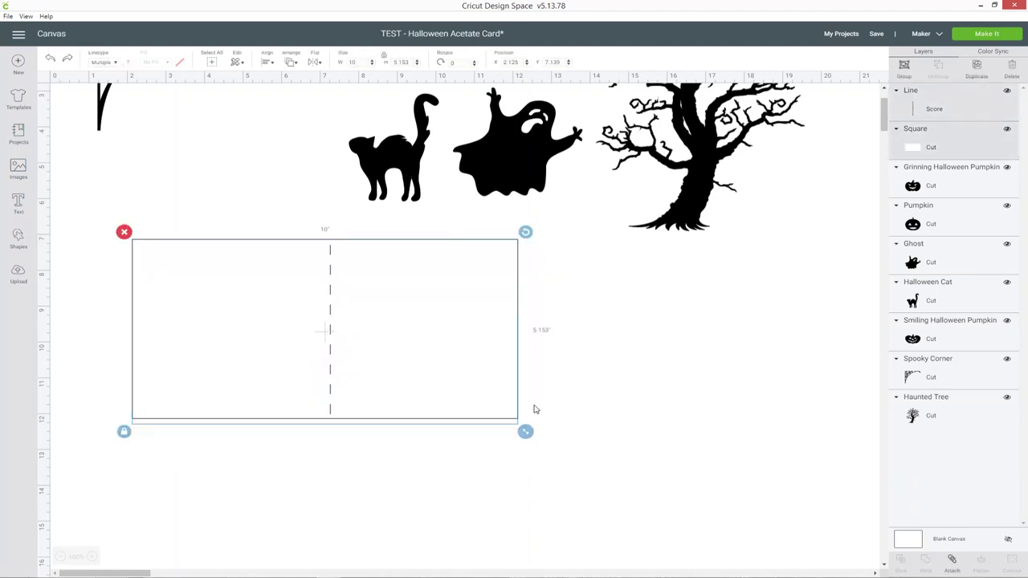
right_click(441, 342)
left_click(476, 297)
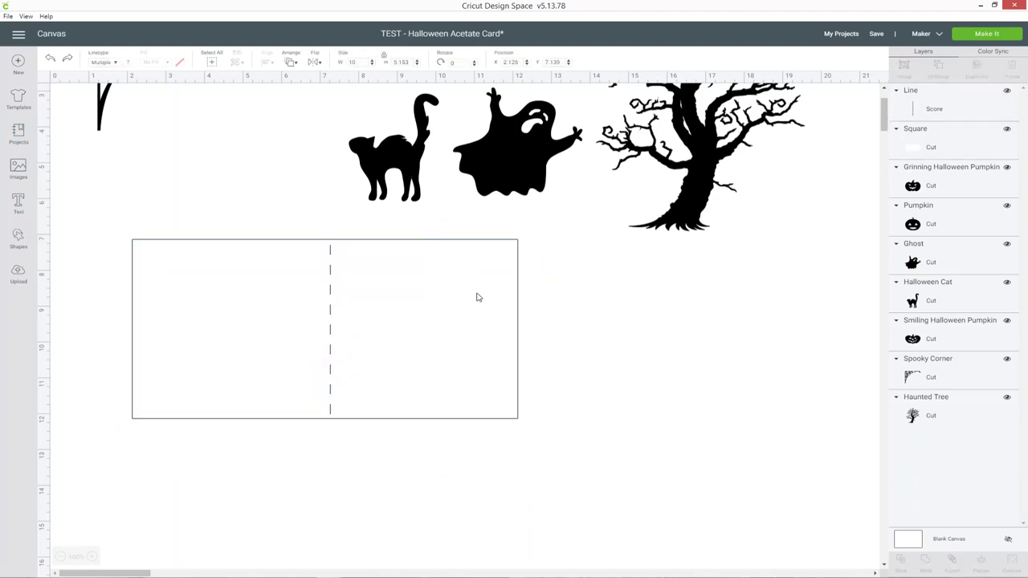
left_click_drag(410, 337, 802, 325)
left_click_drag(138, 573, 177, 573)
left_click_drag(425, 381, 519, 395)
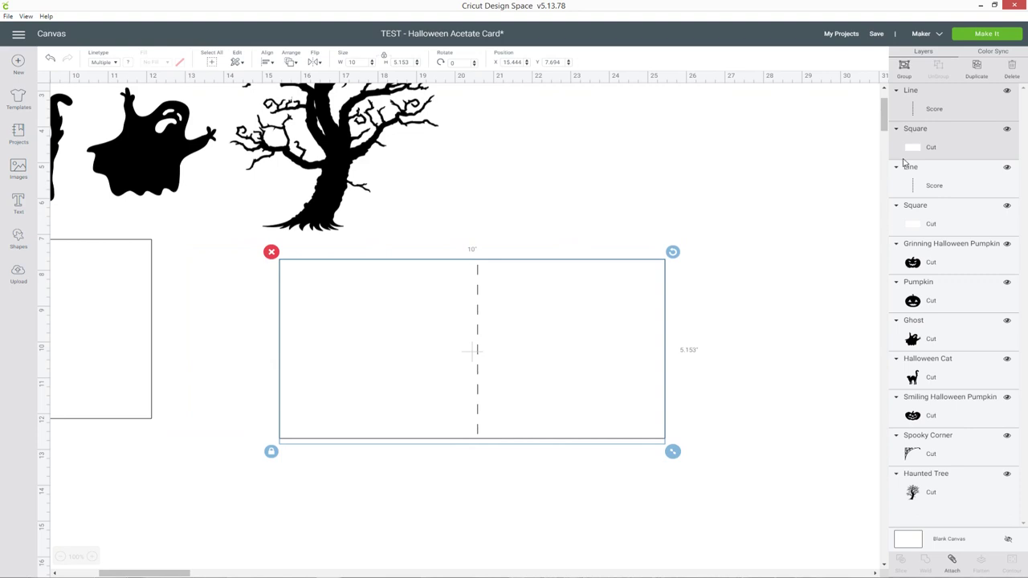
Change the duplicated rectangle's material color to bright blue
left_click(963, 146)
left_click(144, 65)
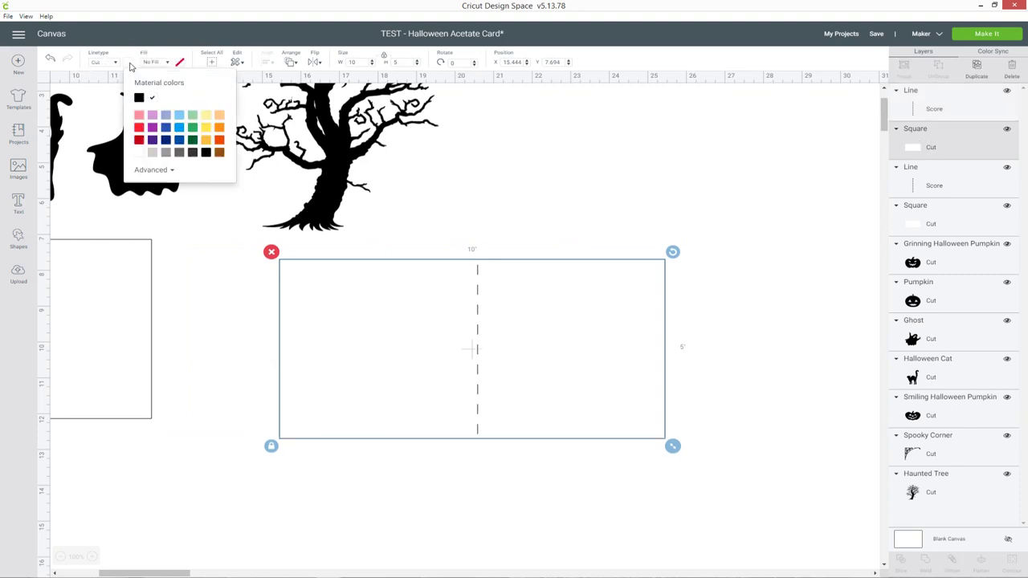
left_click(179, 127)
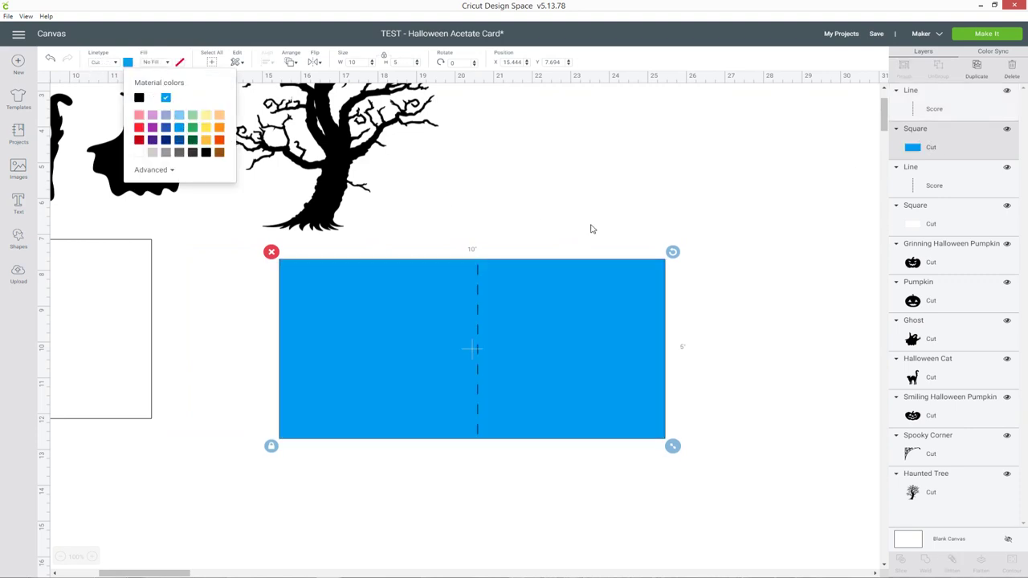
left_click(591, 229)
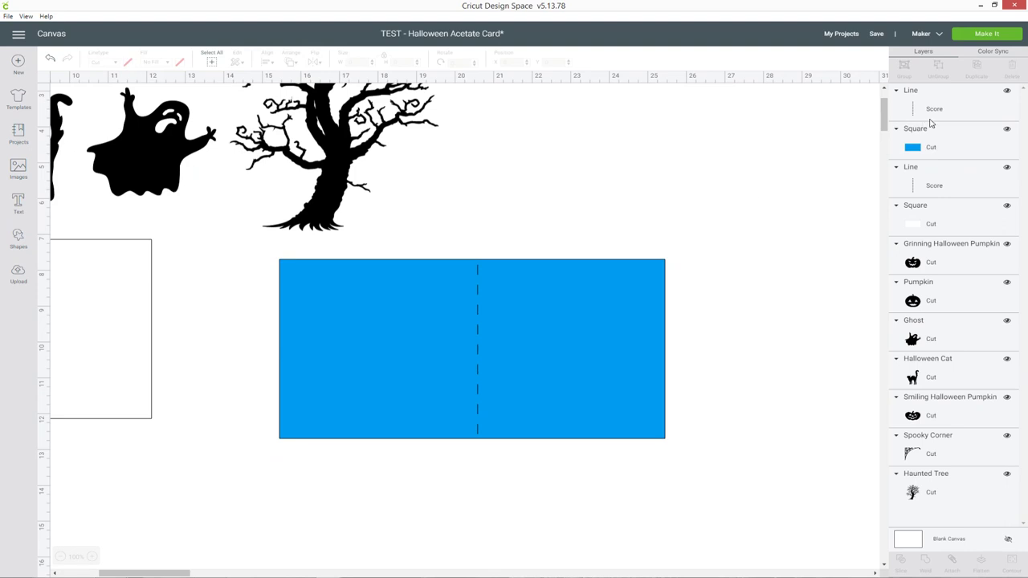
Attach the score line to the blue rectangle and move the attached card base to the right of the tree
left_click_drag(262, 253, 694, 456)
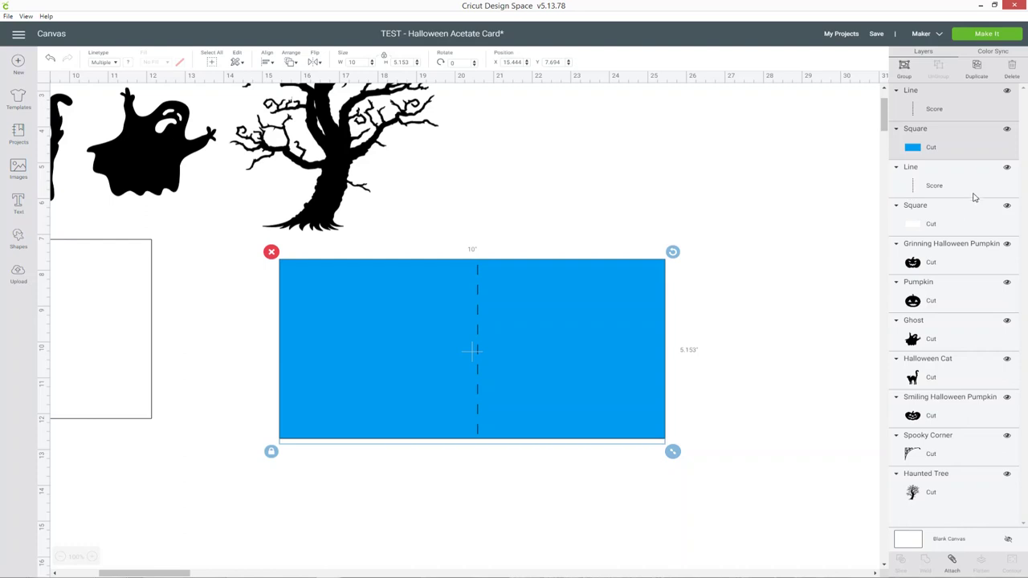
left_click(952, 566)
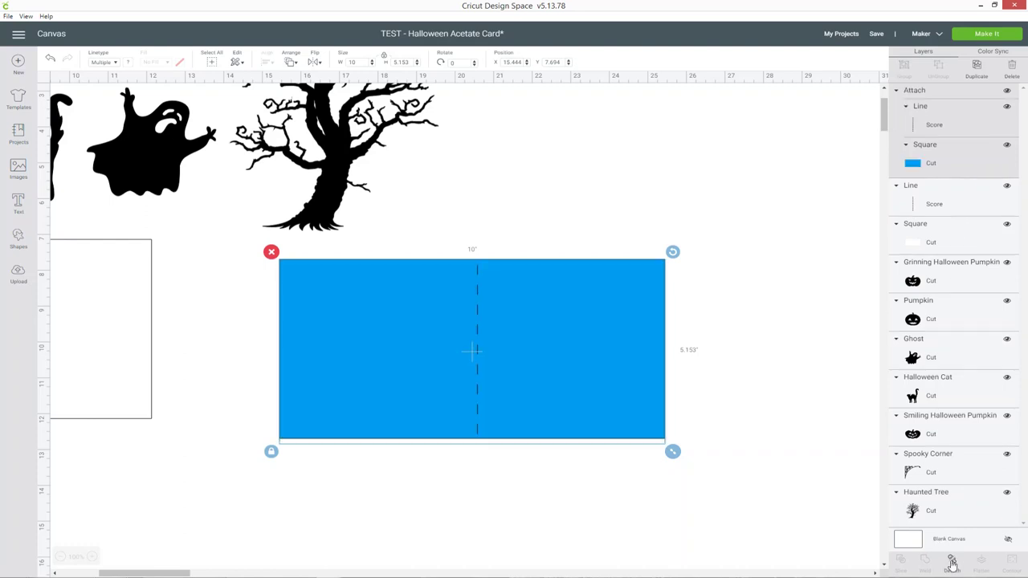
left_click_drag(588, 349, 802, 193)
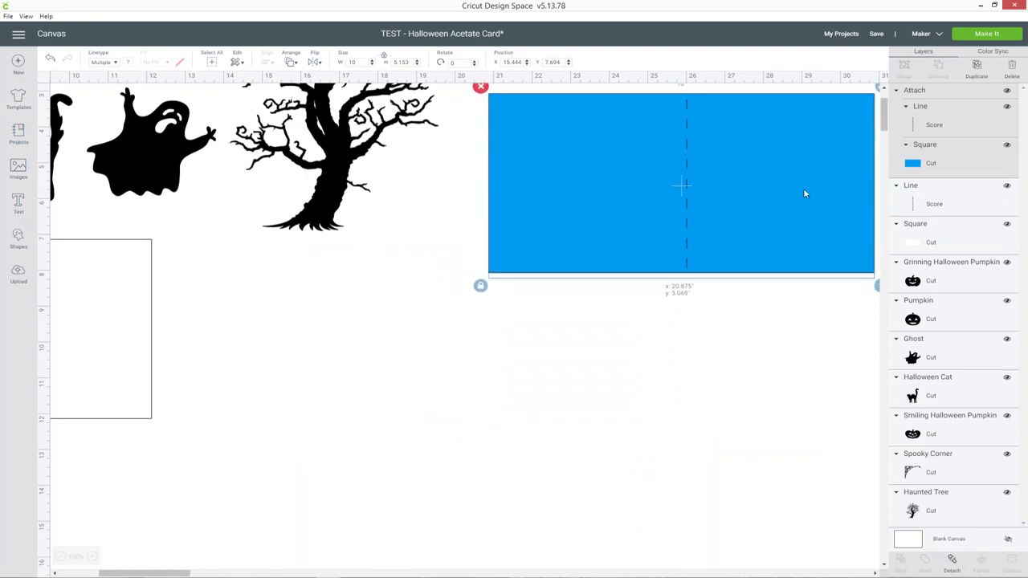
left_click(666, 433)
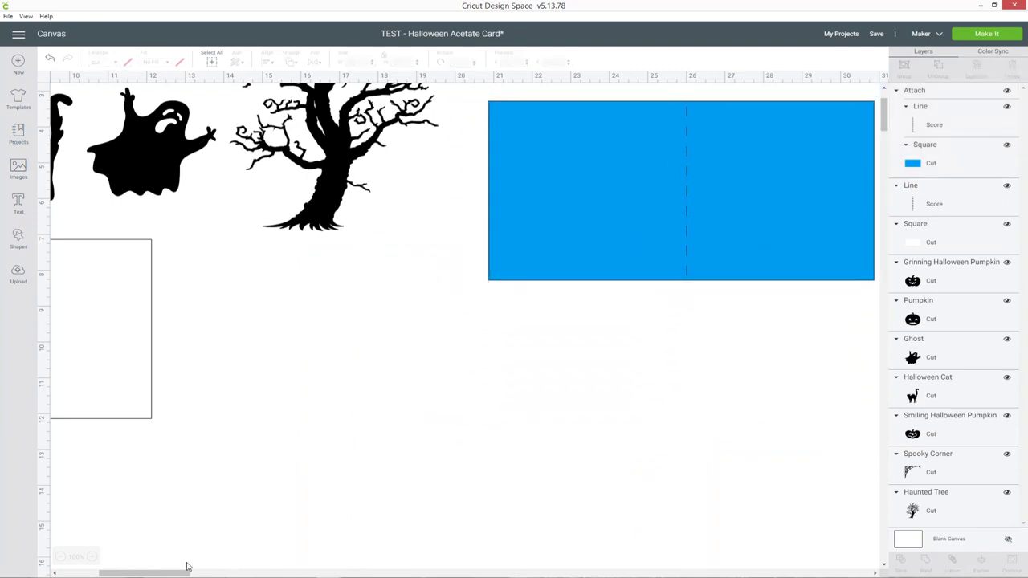
Add another square over the white rectangle and set its size to 5 by 5 inches
left_click_drag(181, 573, 135, 574)
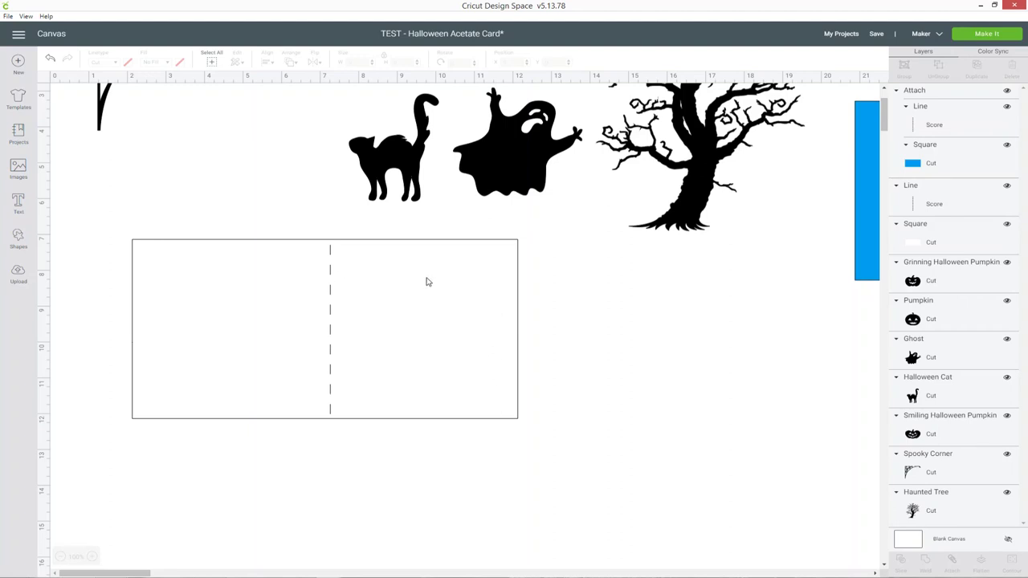
left_click(17, 239)
left_click(61, 173)
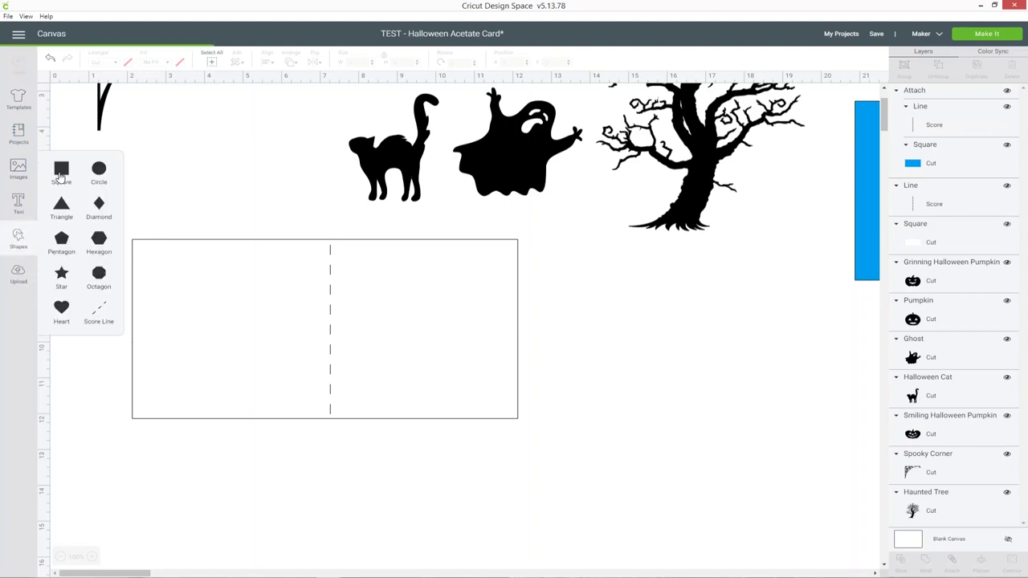
left_click_drag(191, 164, 293, 231)
left_click(348, 65)
left_click_drag(349, 68, 338, 73)
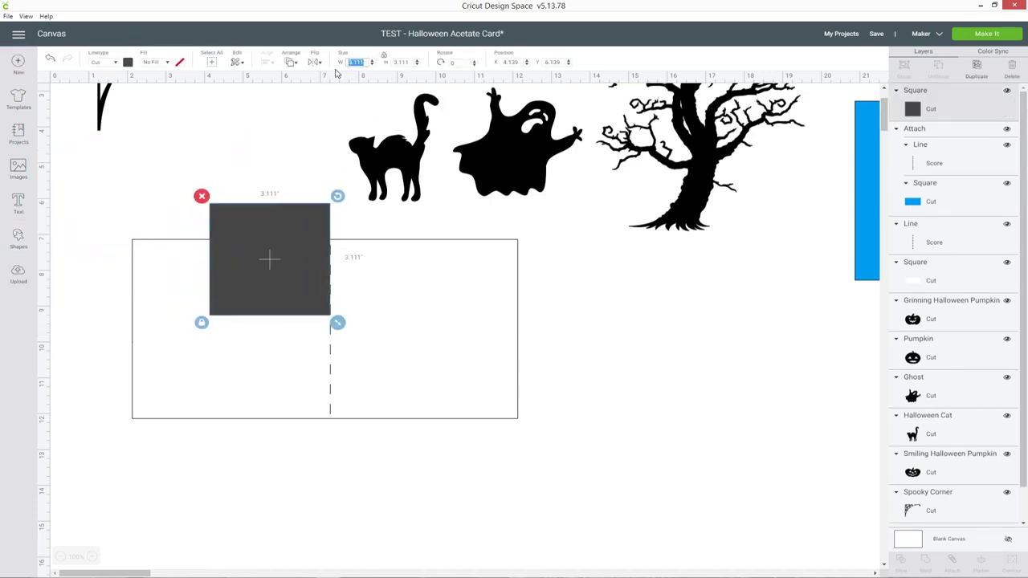
type("5")
key("Return")
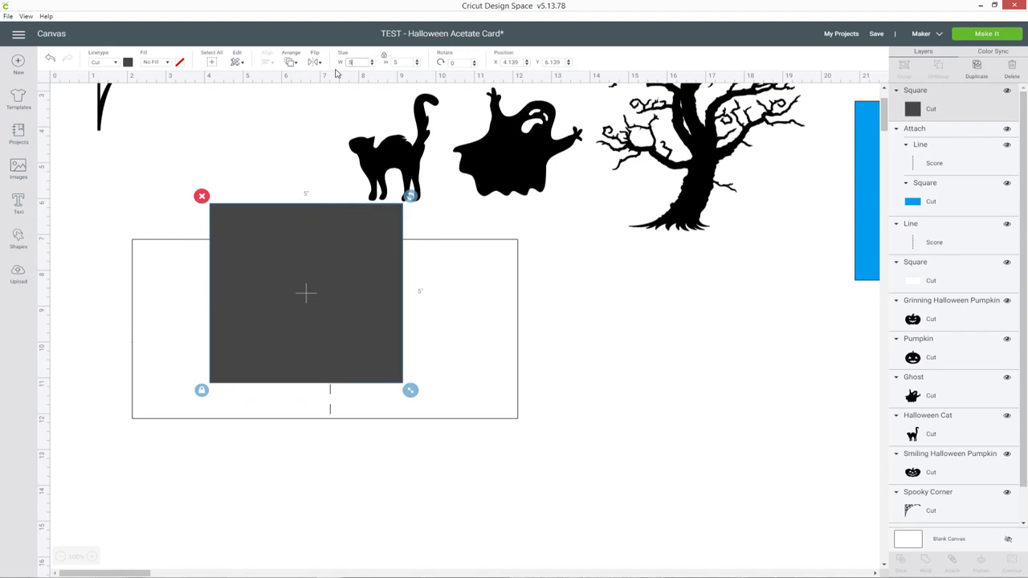
Move the gray square onto the right half of the white rectangle and align both to the right and top edges
left_click_drag(361, 219, 478, 259)
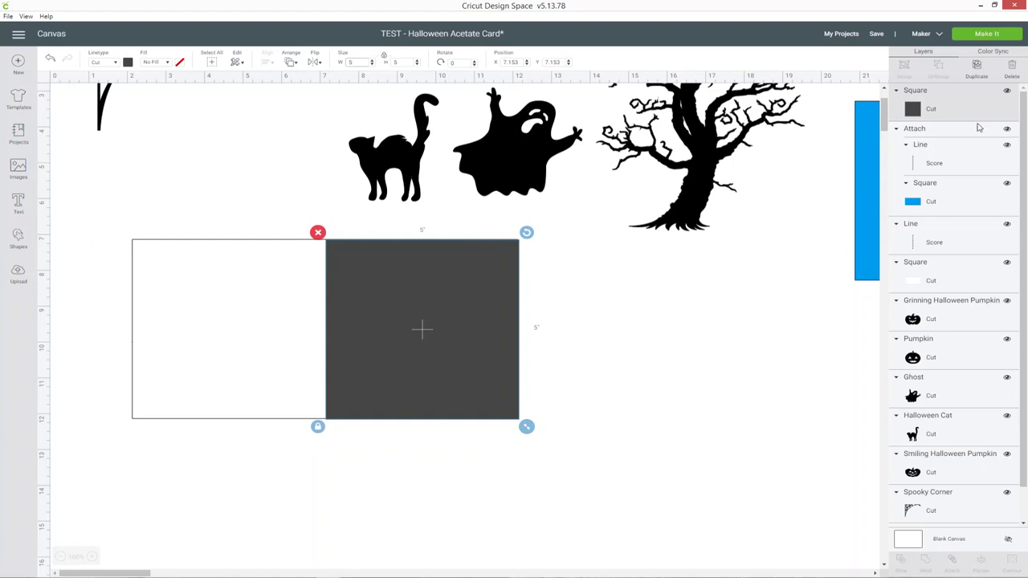
left_click(945, 279, "shift")
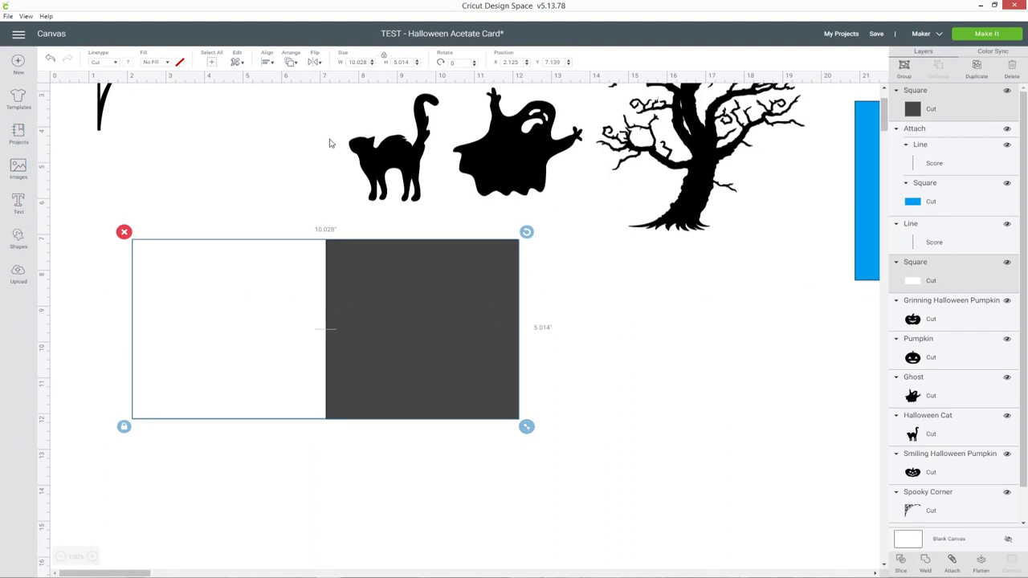
left_click(269, 64)
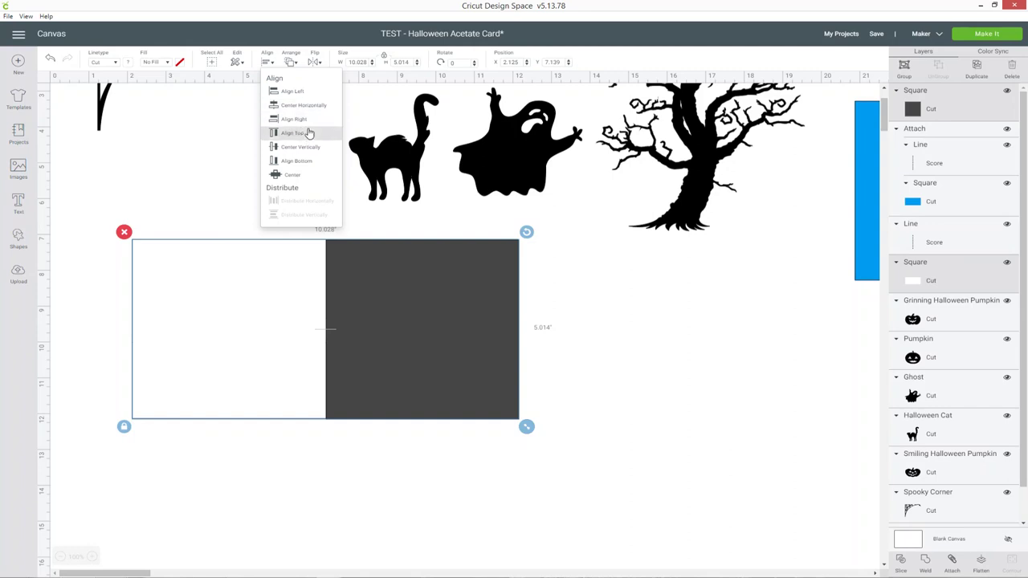
left_click(294, 107)
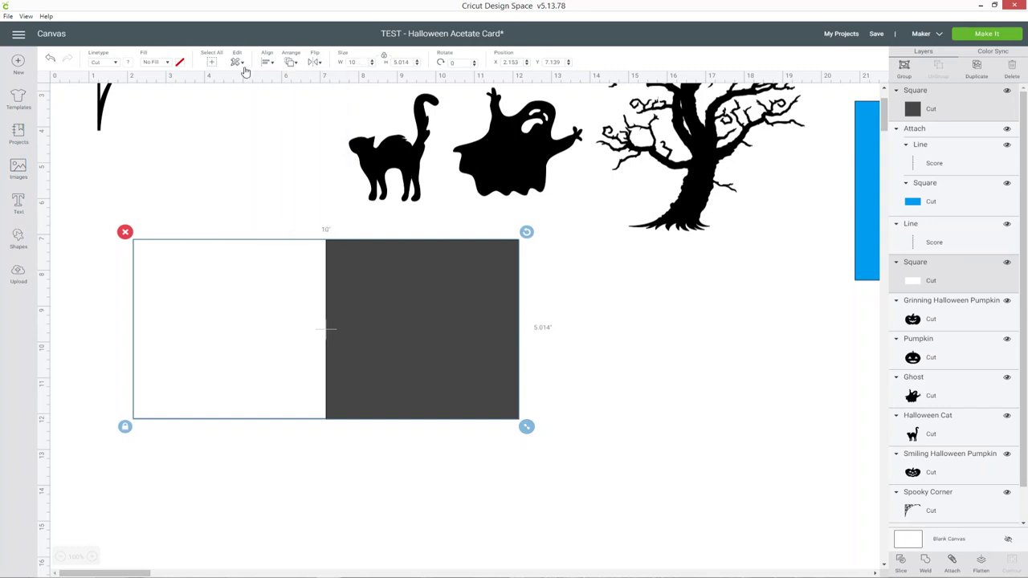
left_click(269, 65)
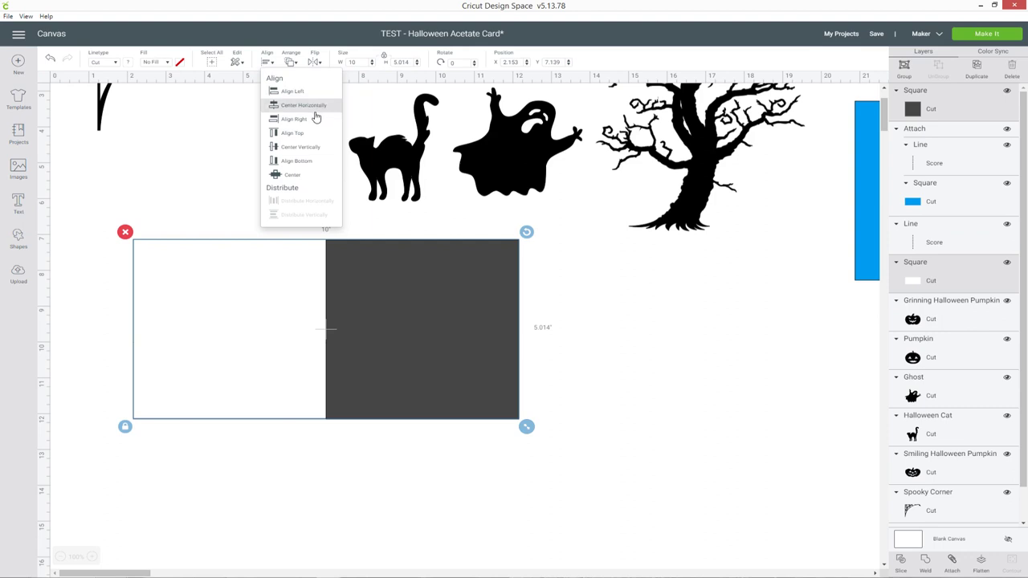
left_click(309, 138)
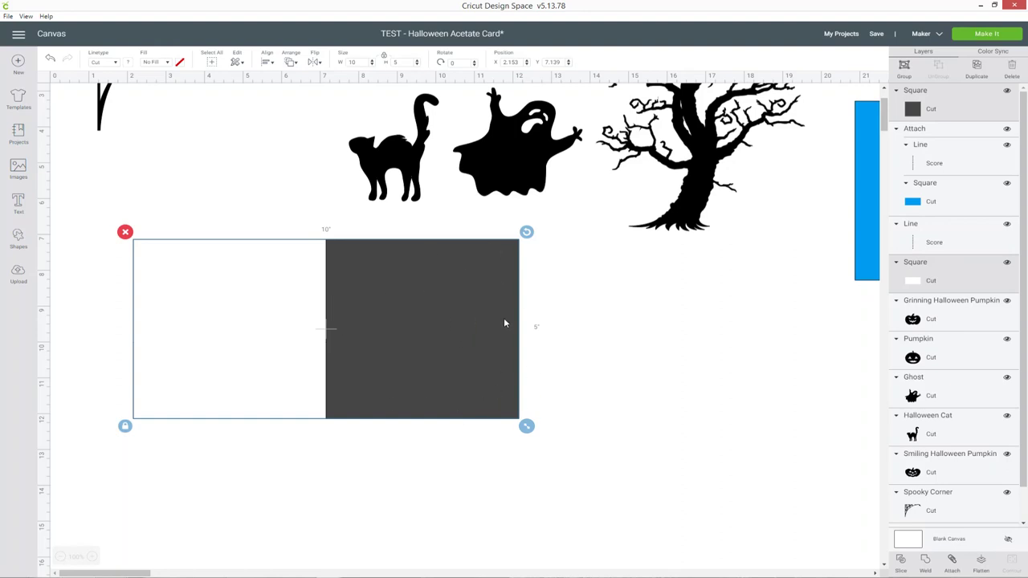
left_click(629, 339)
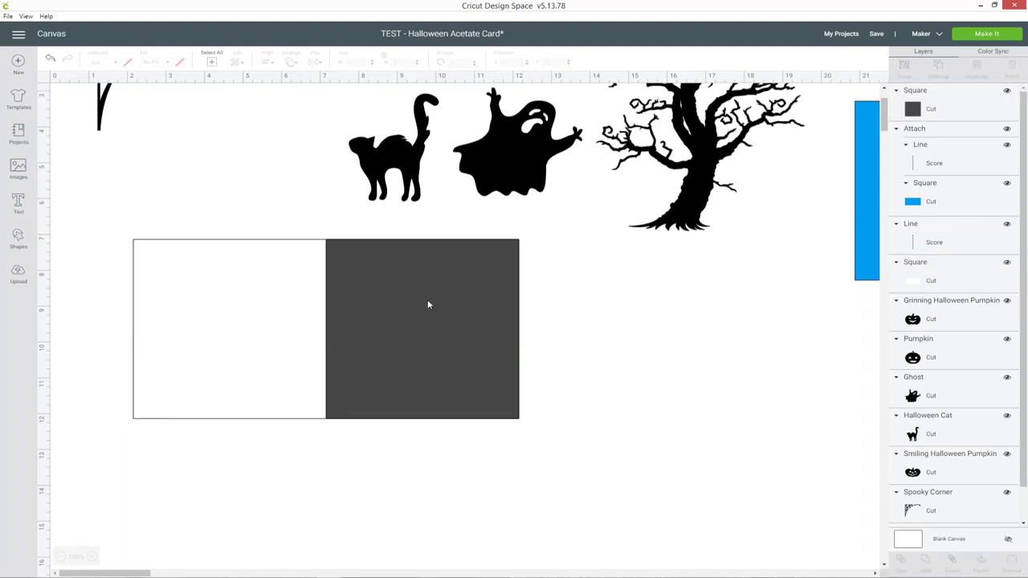
Add another square, set its size to 4 by 4 inches and change its material color to yellow
left_click(18, 237)
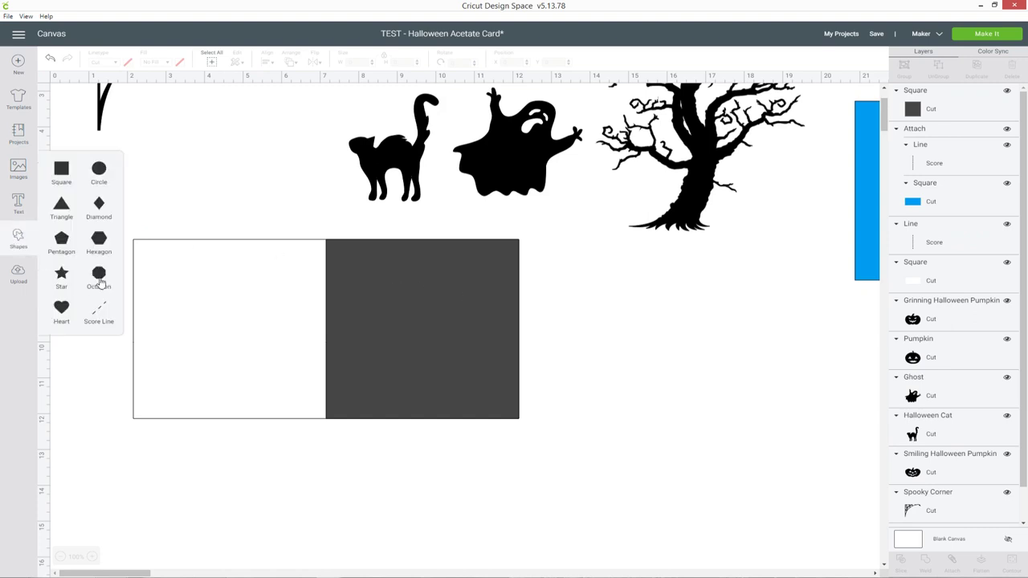
left_click(62, 170)
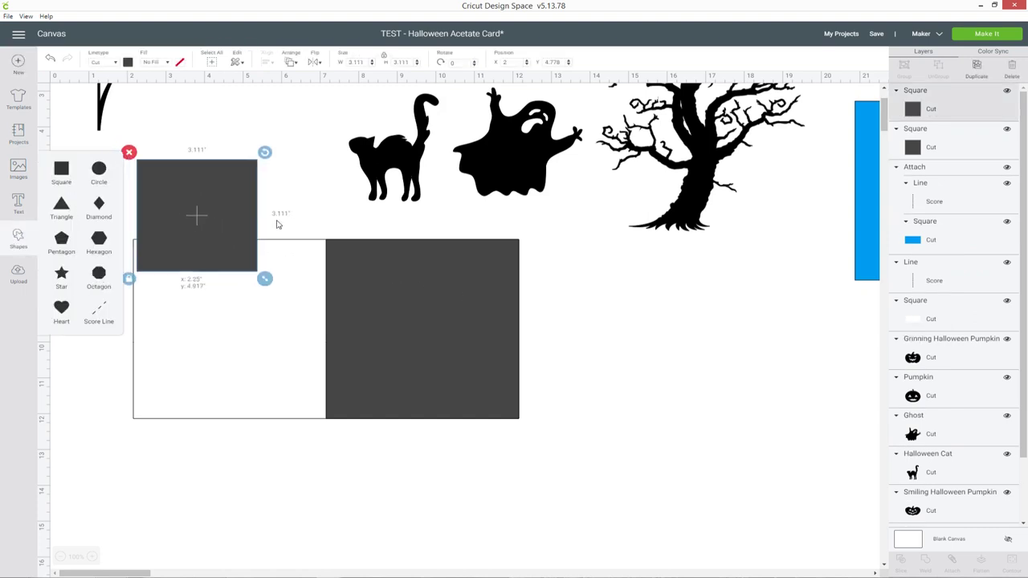
left_click(364, 62)
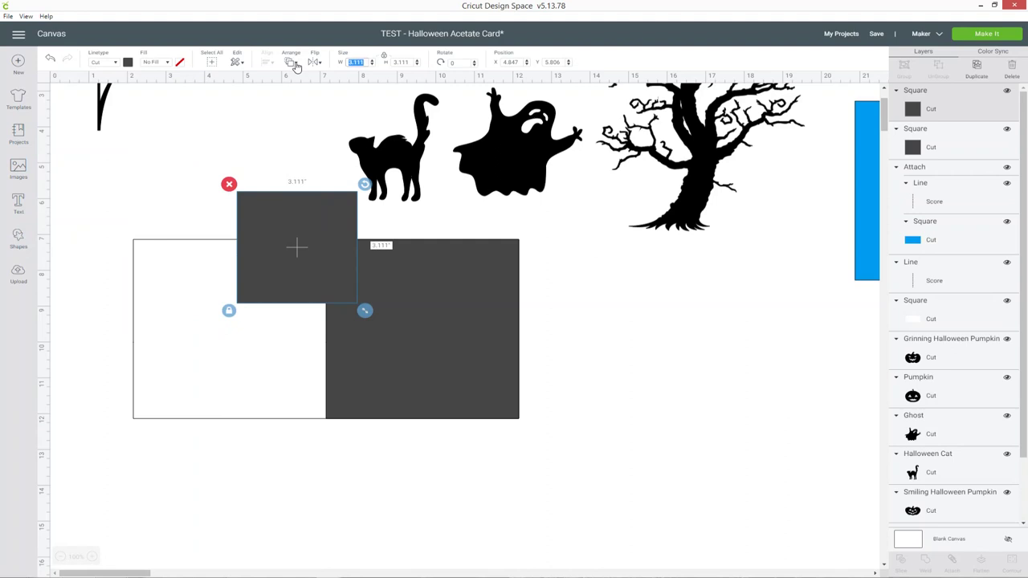
type("4")
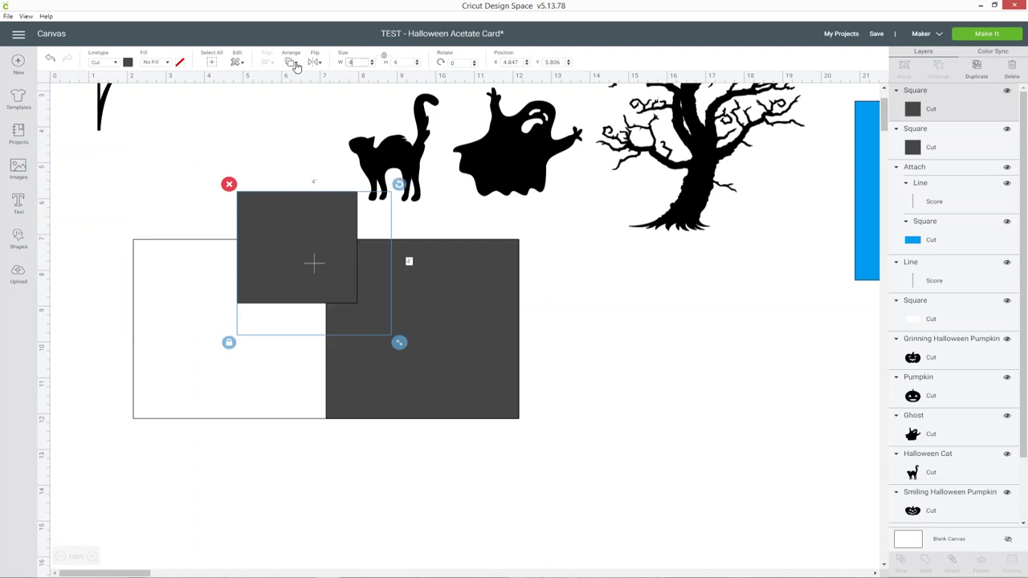
left_click(127, 63)
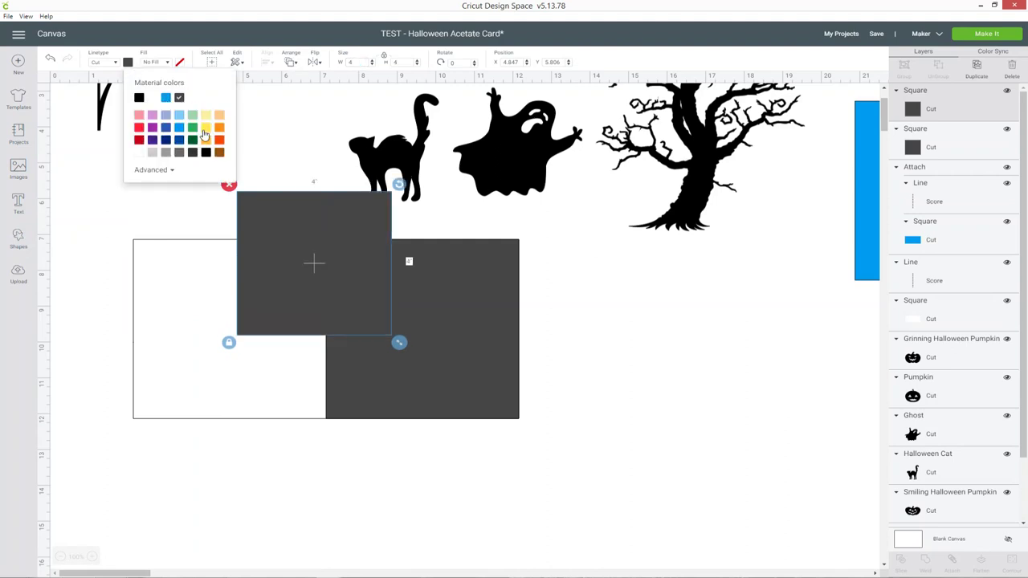
left_click(205, 133)
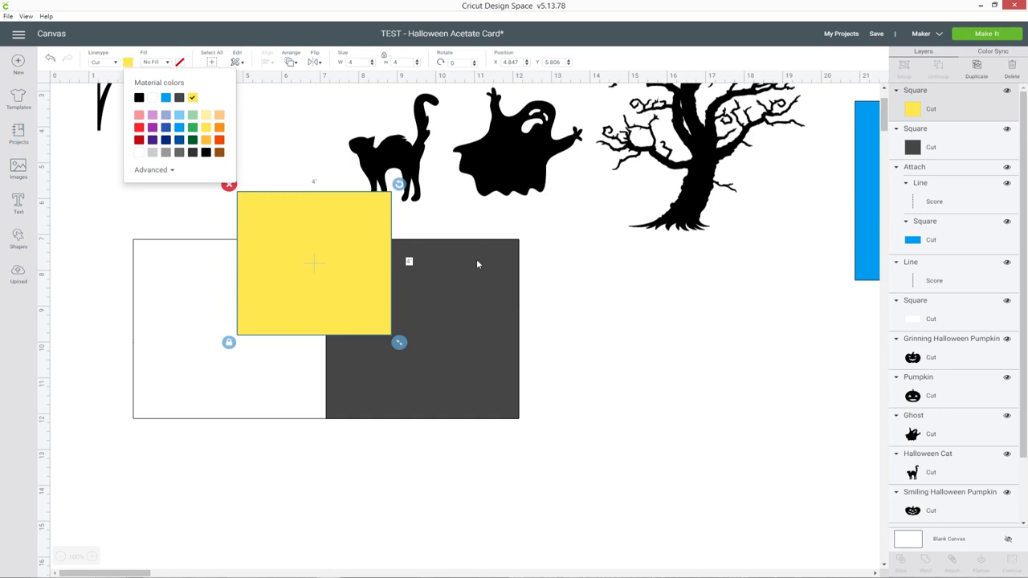
Place the yellow square over the gray square, enlarge it to 4.5 by 4.5 inches and nudge it toward the middle
left_click_drag(351, 250, 461, 317)
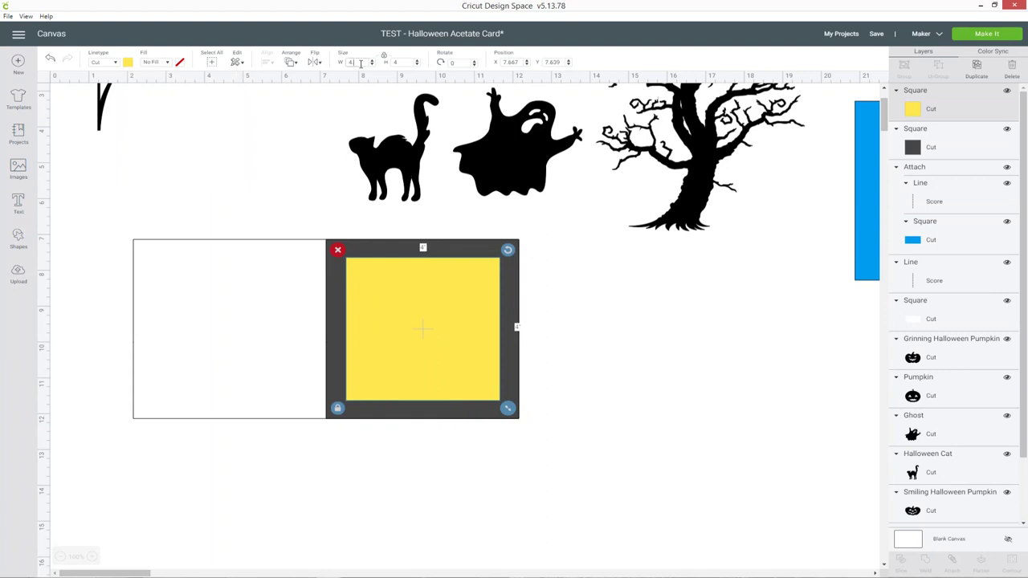
type(".5")
key("Return")
key("Left")
key("Left")
key("Left")
key("Up")
key("Up")
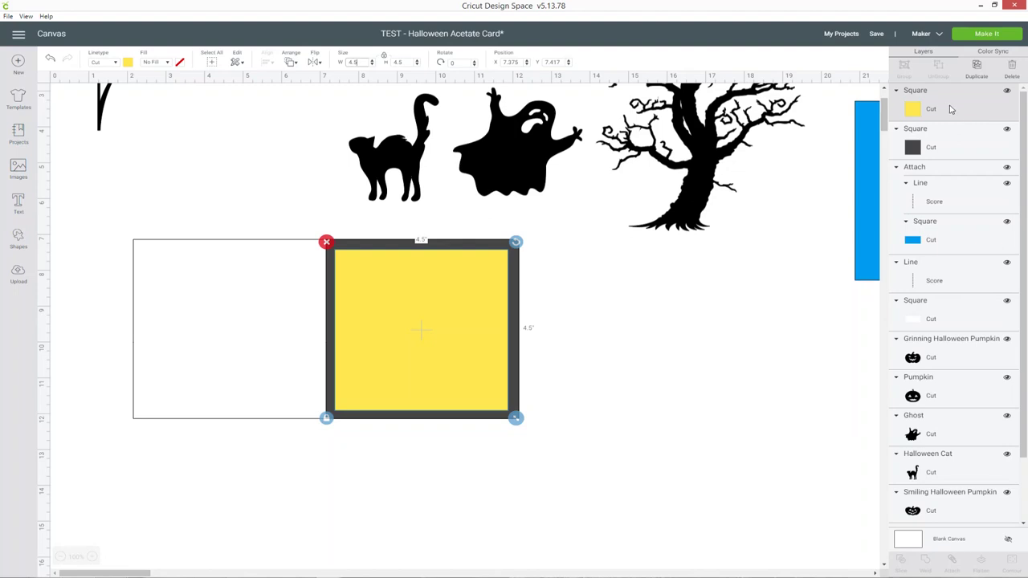
Center the yellow square exactly on the gray square
left_click(943, 129, "shift")
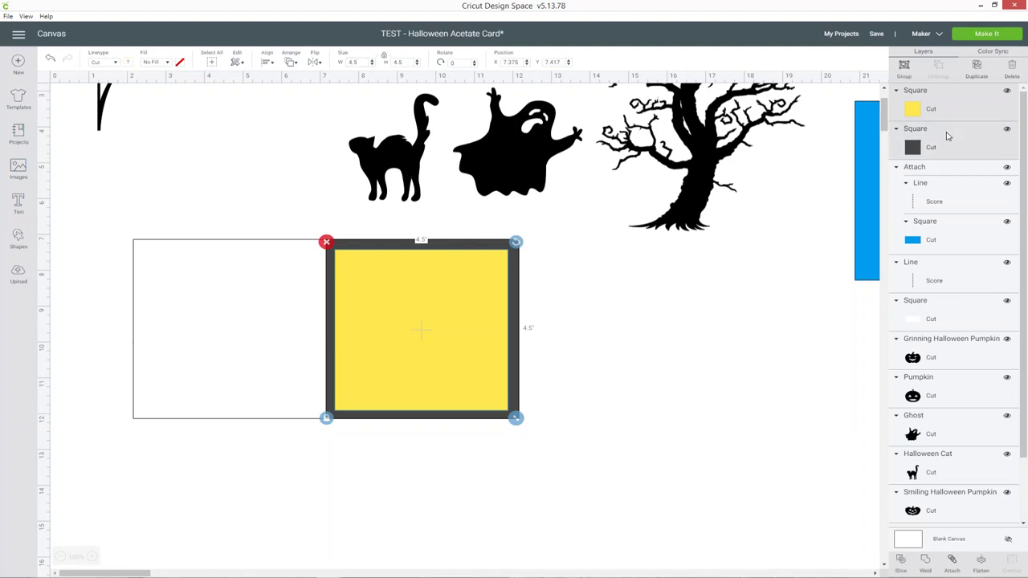
left_click(268, 63)
left_click(309, 167)
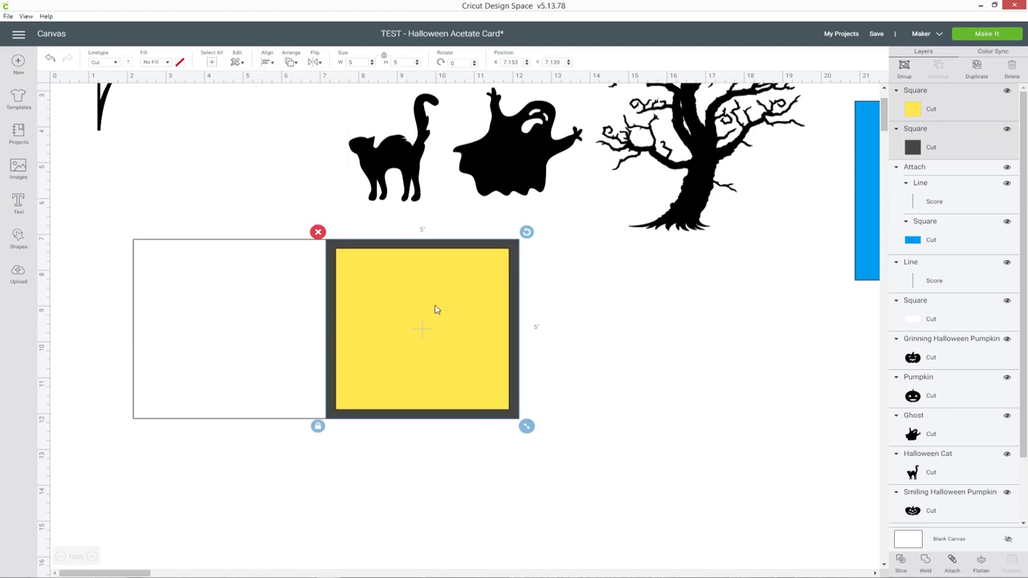
left_click(573, 291)
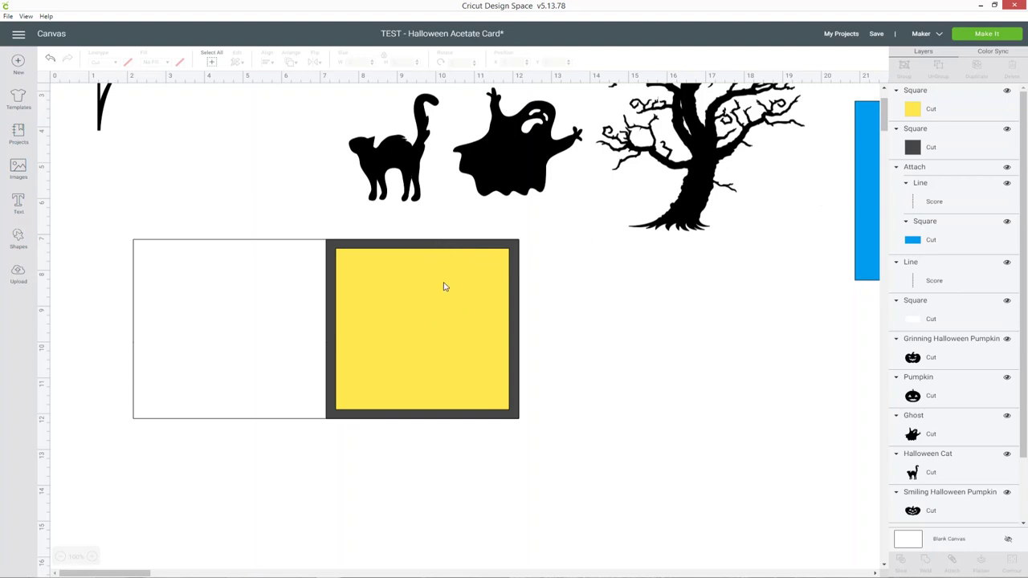
Slice the yellow square out of the gray square and hide the gray cut-out piece
left_click(957, 109)
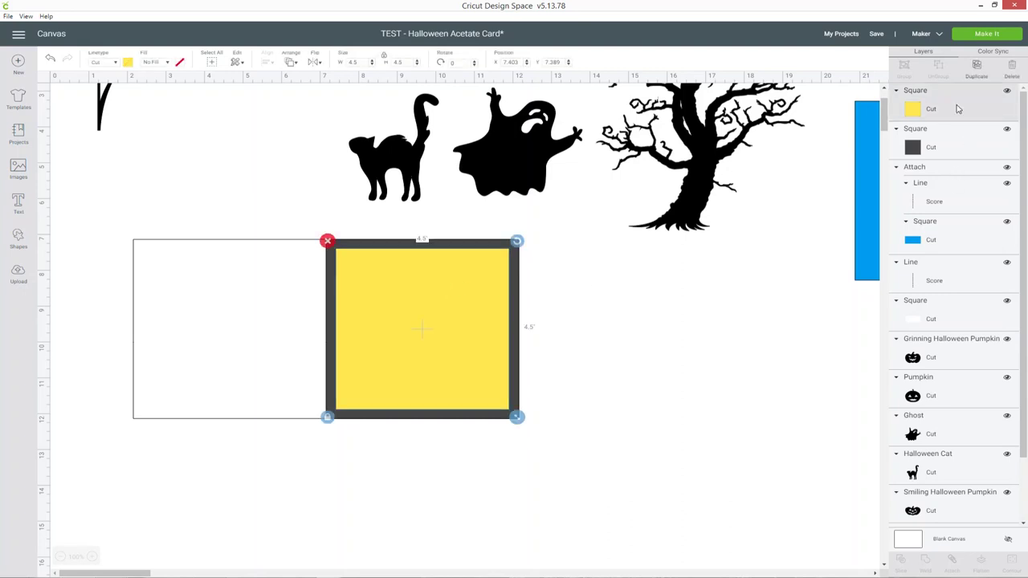
left_click(941, 147, "shift")
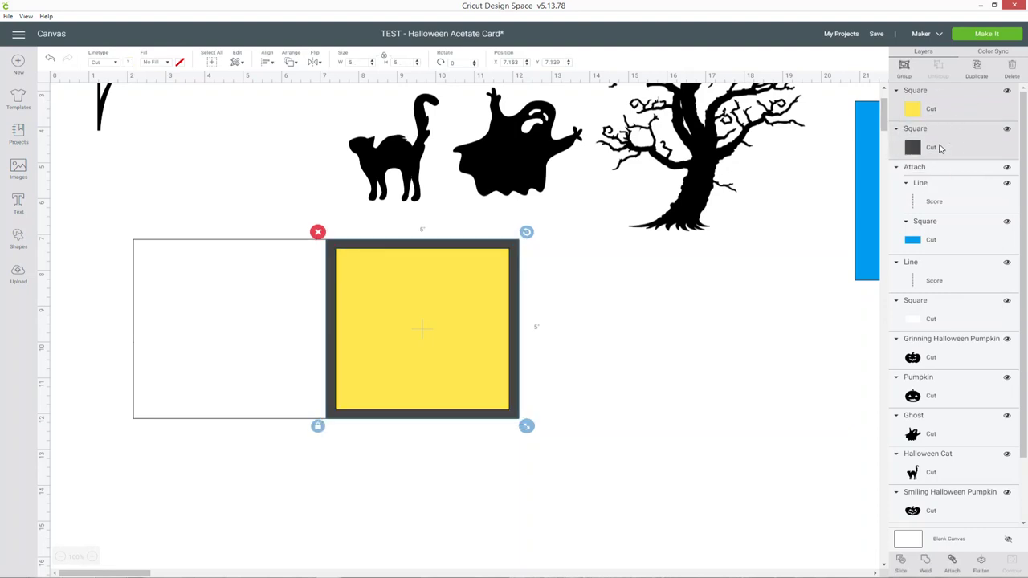
left_click(900, 562)
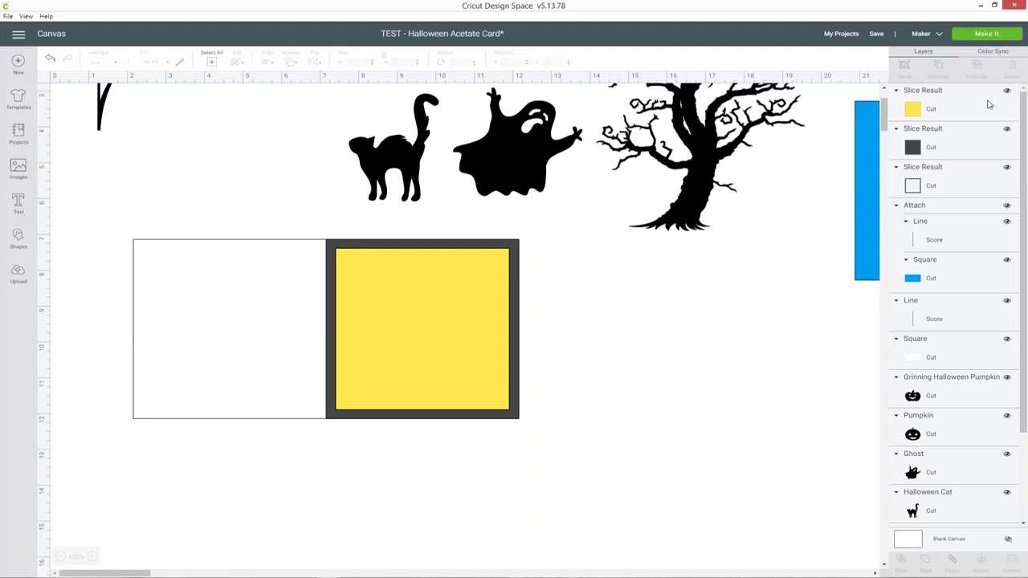
left_click(961, 145)
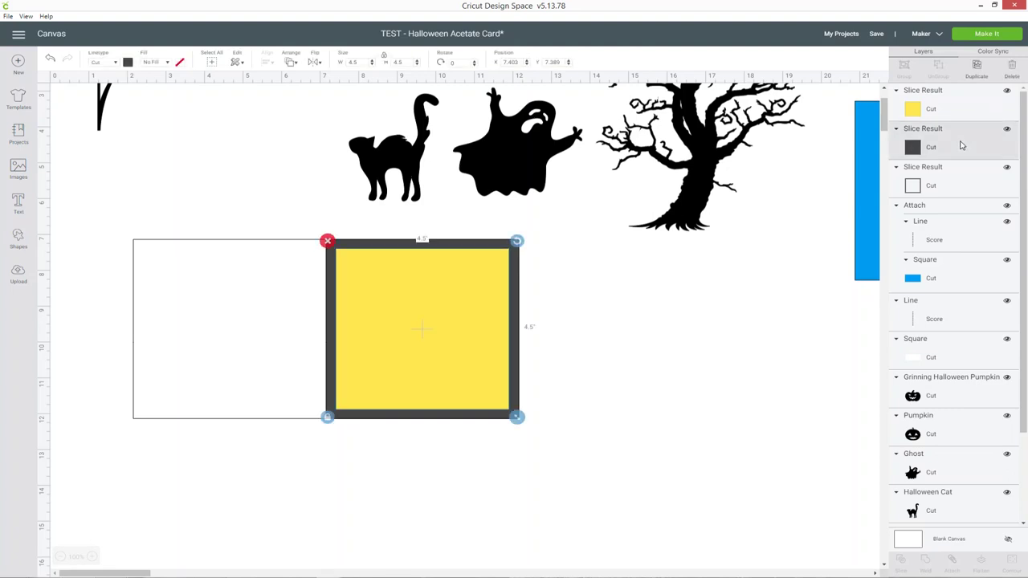
left_click(1007, 132)
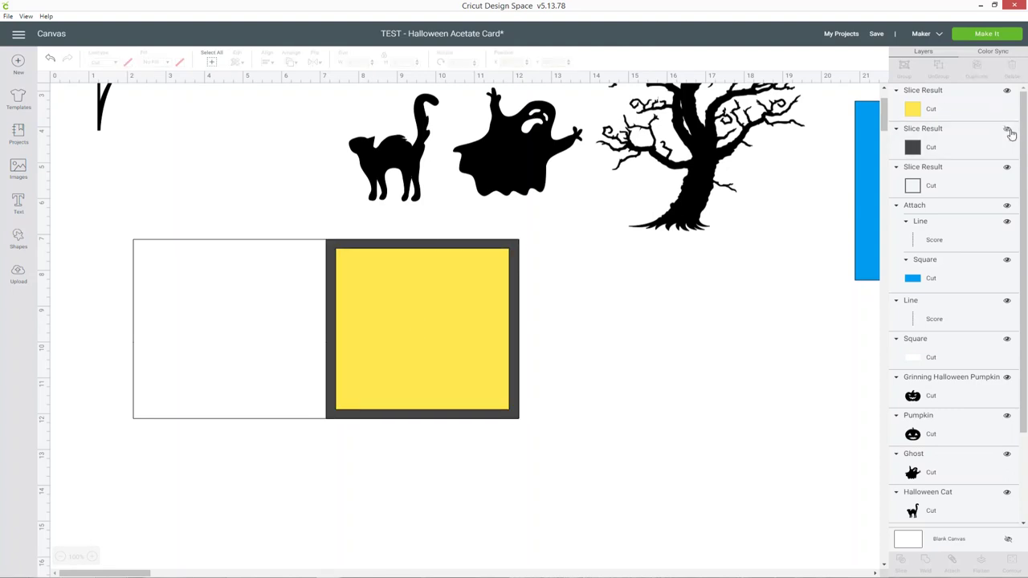
left_click(971, 182)
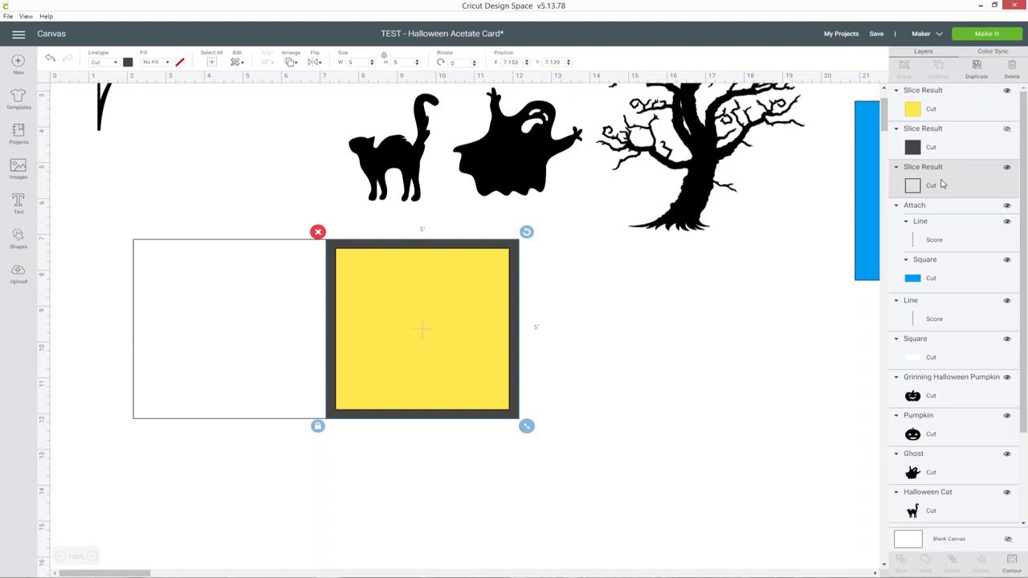
Slice the white rectangle with the yellow square, and hide the yellow and white cut-out pieces
left_click(944, 105)
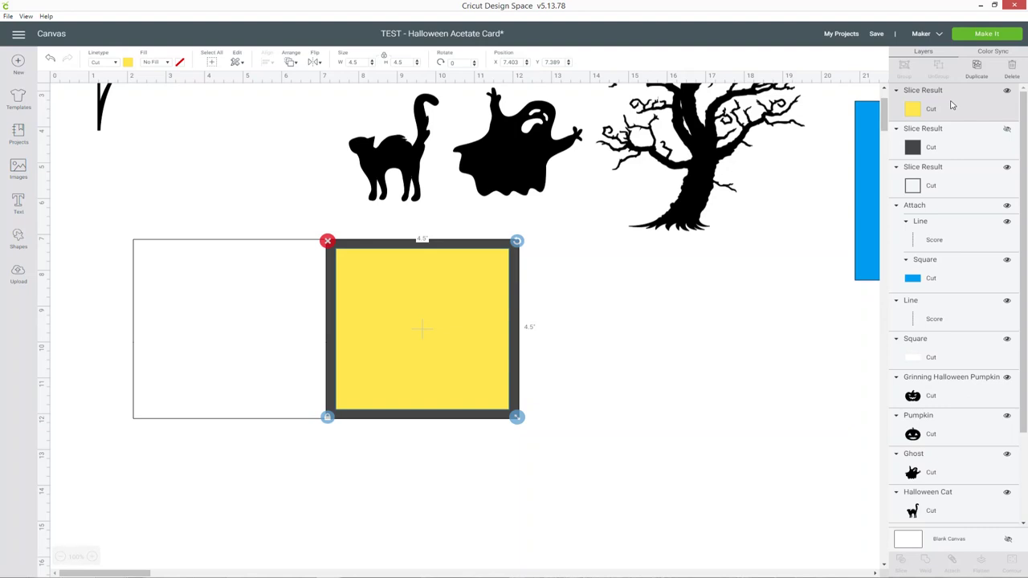
left_click(927, 356, "shift")
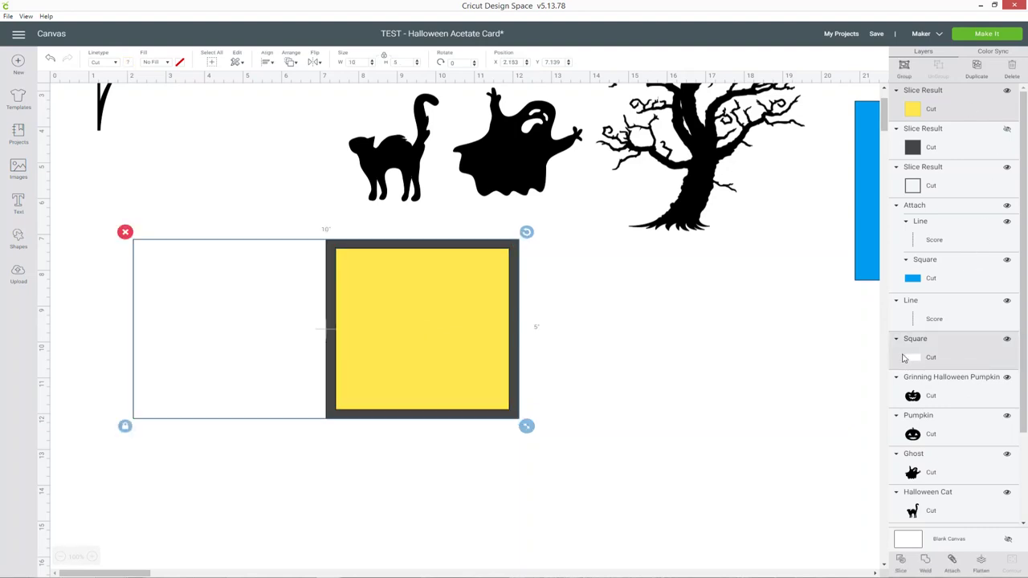
left_click(901, 560)
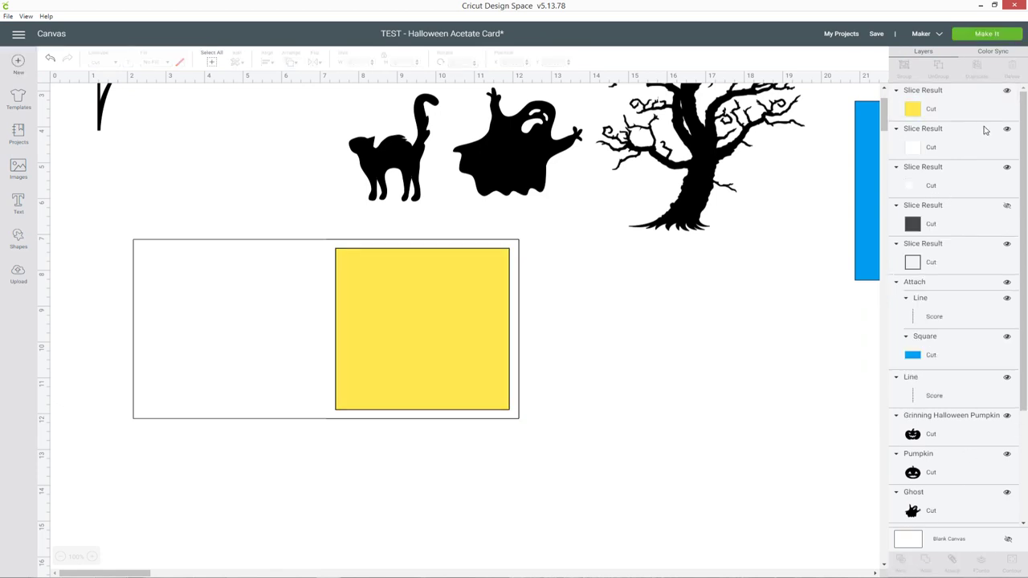
left_click(1008, 92)
left_click(1006, 131)
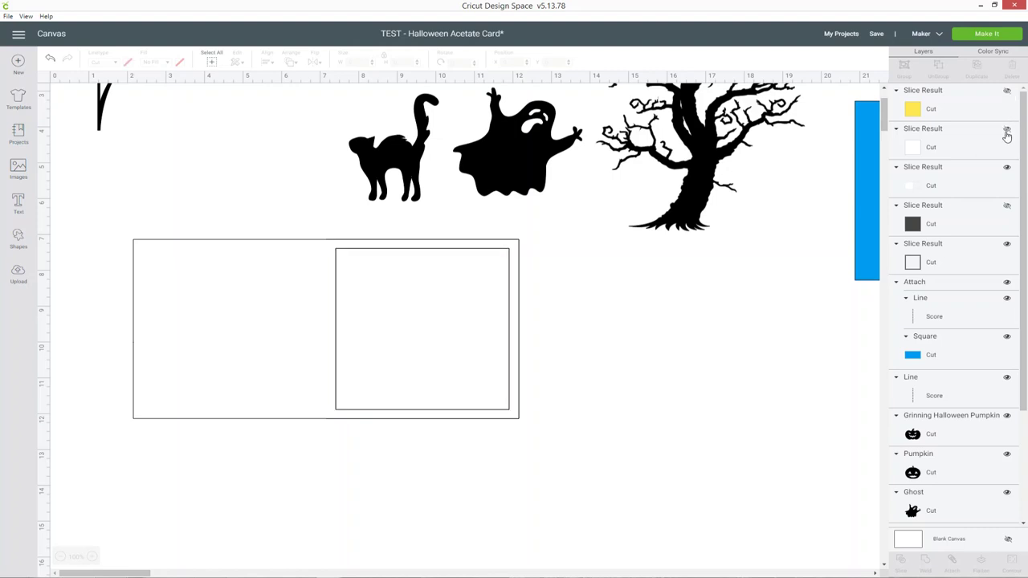
Hide the sliced white card base and move the gray frame to the empty area below the tree
left_click(950, 190)
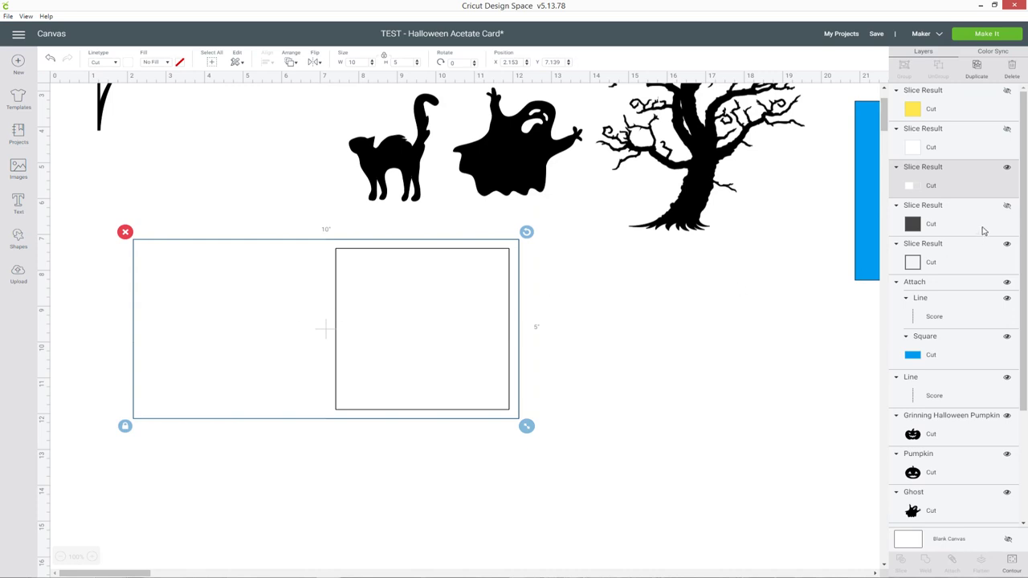
left_click(973, 255)
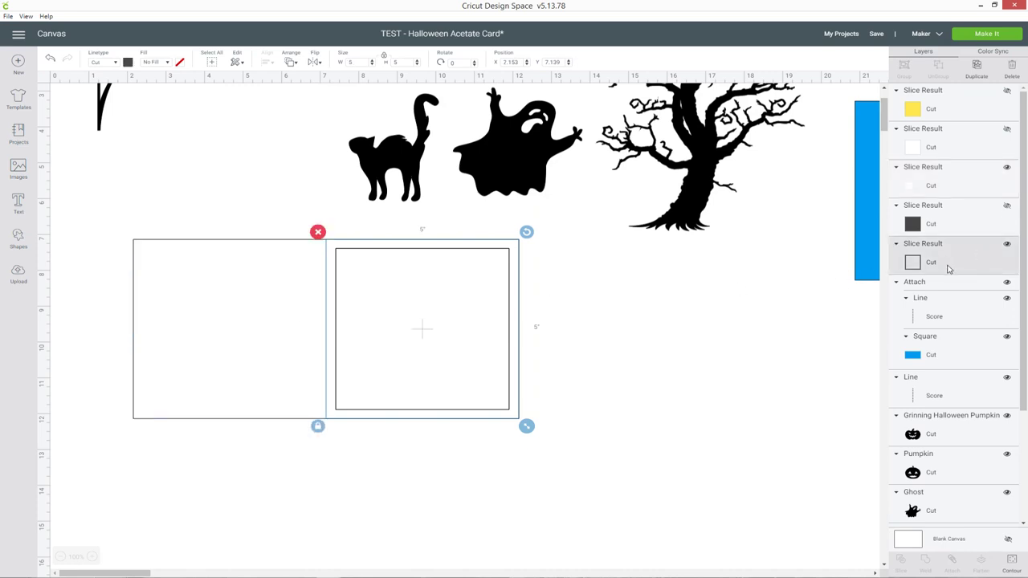
left_click(1006, 170)
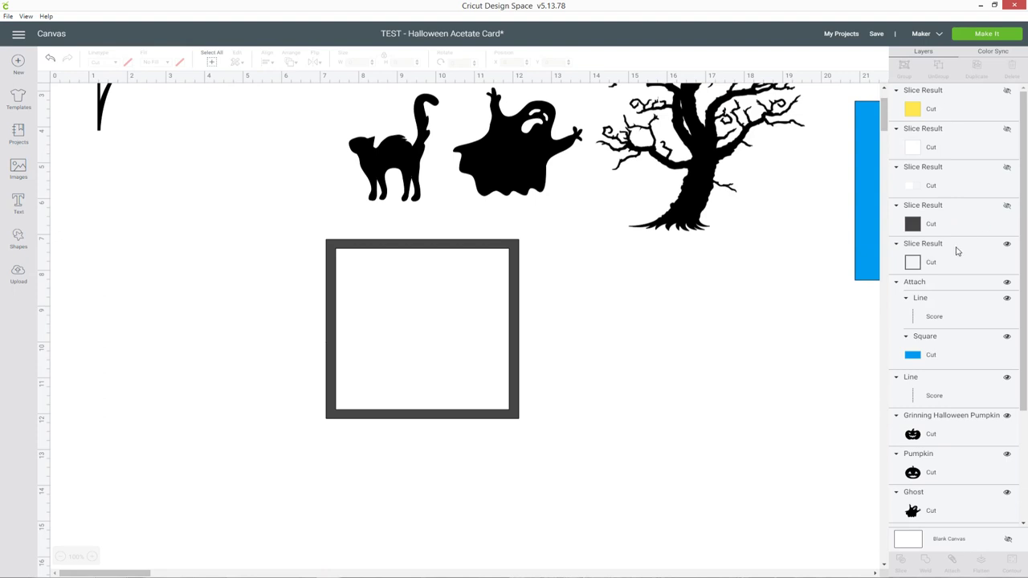
left_click_drag(513, 254, 815, 290)
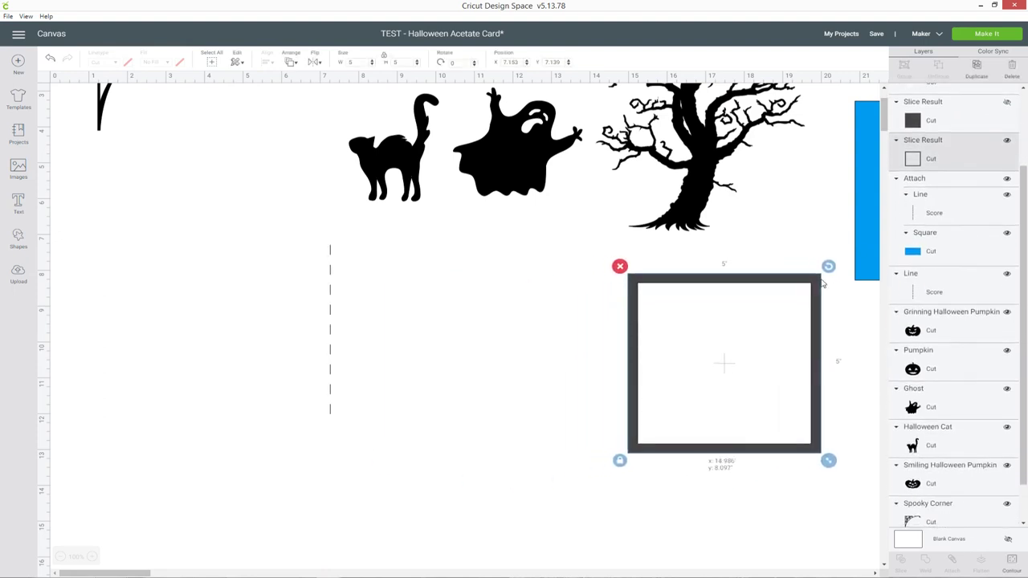
Show the white card base with the window again and place it beneath the score line in the layer order
scroll(960, 197, "up", 1)
left_click(1006, 167)
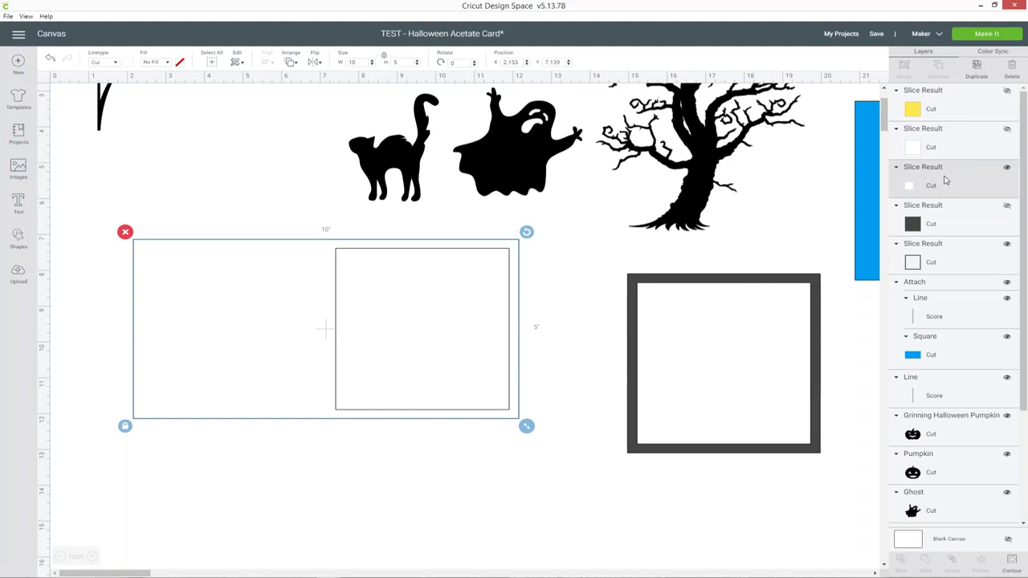
left_click_drag(936, 176, 937, 388)
left_click_drag(944, 185, 936, 387)
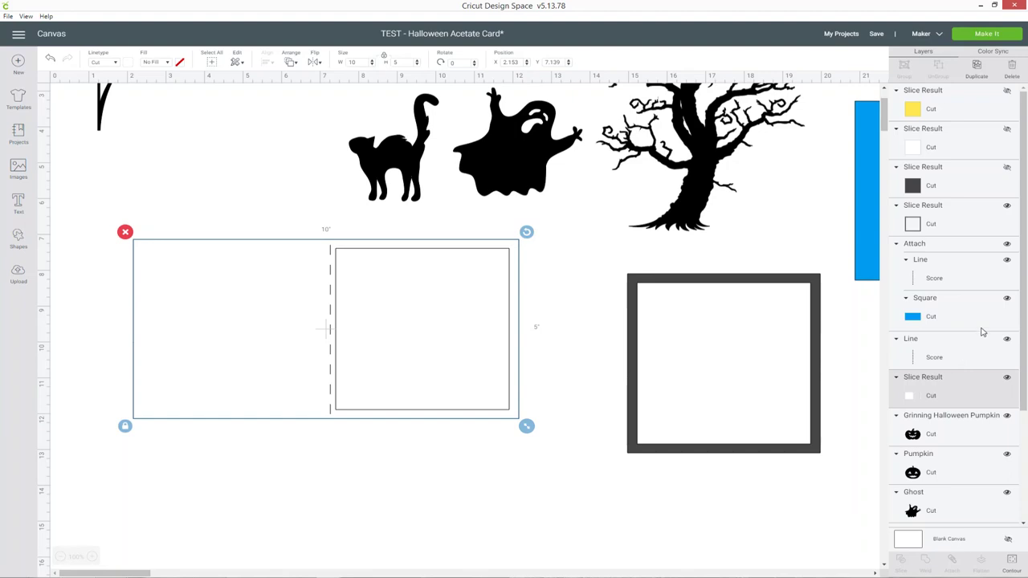
Center the score line on the windowed white card base and attach the two together
left_click(957, 362, "shift")
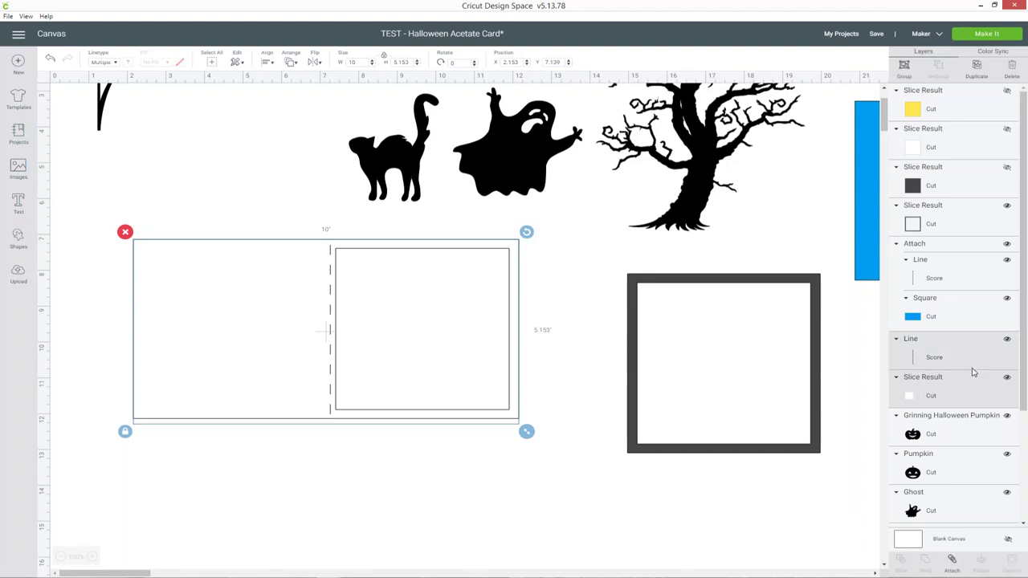
left_click(267, 62)
left_click(288, 176)
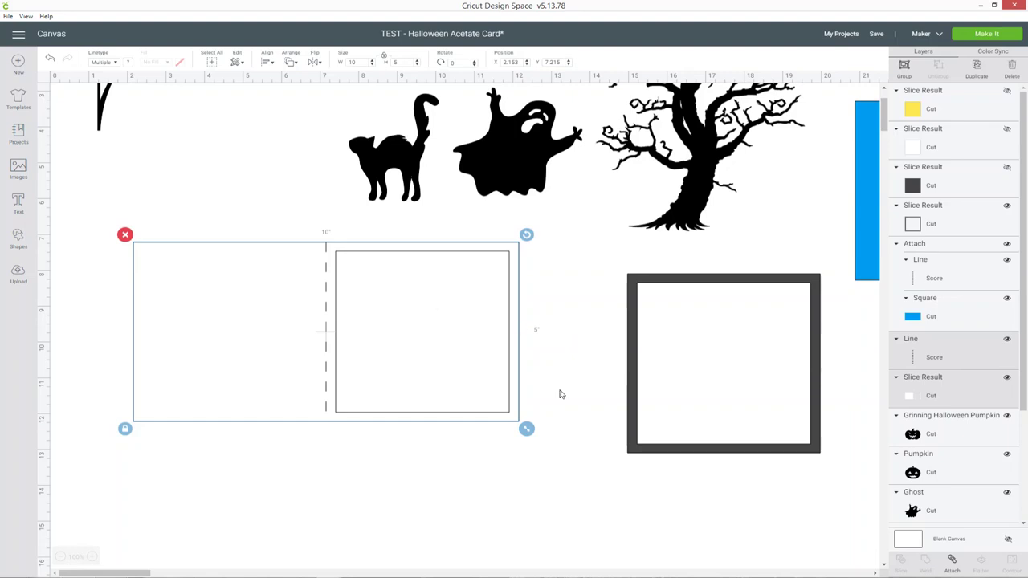
left_click(952, 566)
Move the scored white card base toward the canvas edge and bring the gray frame closer to it
left_click_drag(276, 307, 228, 298)
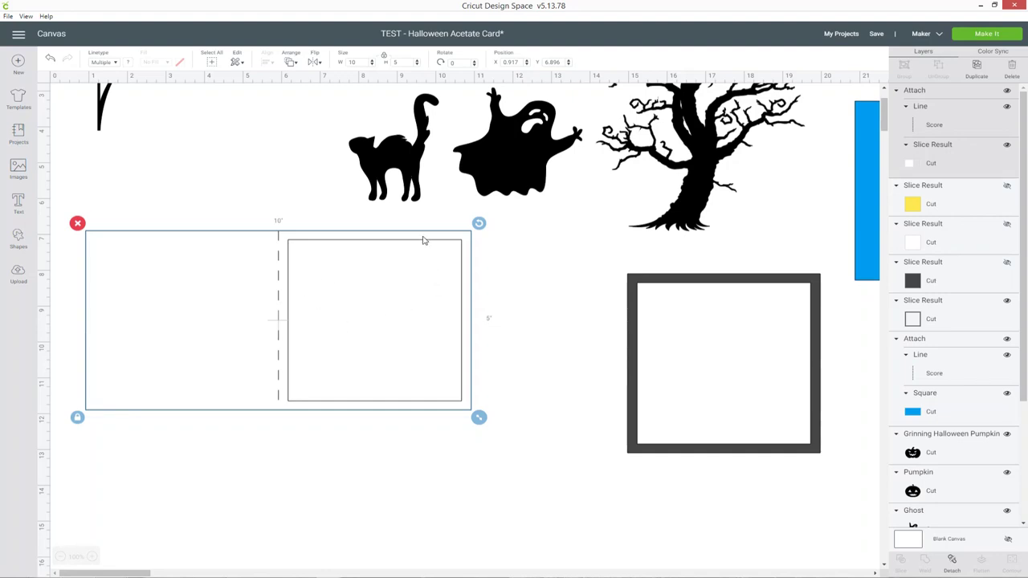
left_click_drag(747, 283, 667, 283)
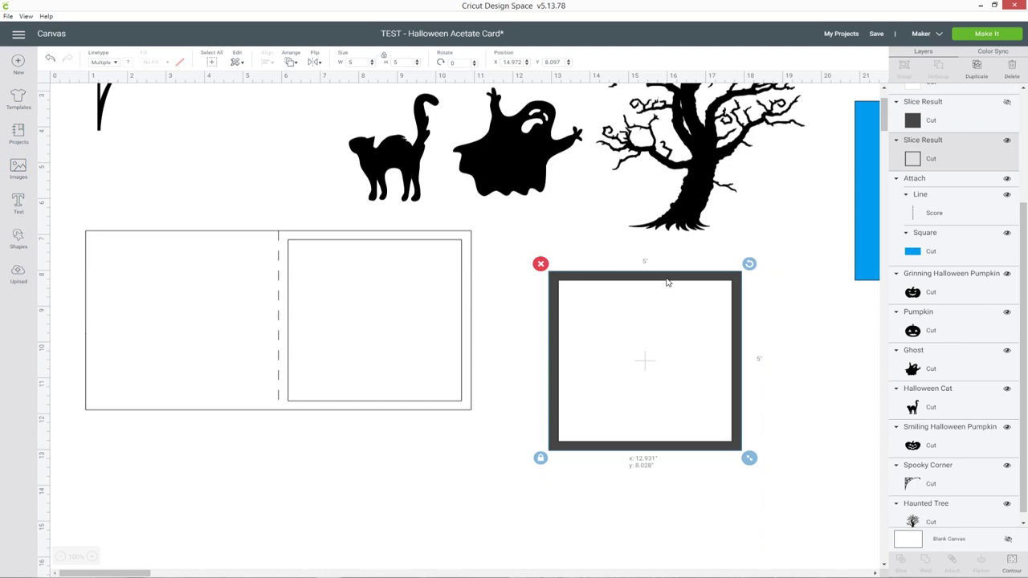
left_click_drag(666, 283, 636, 292)
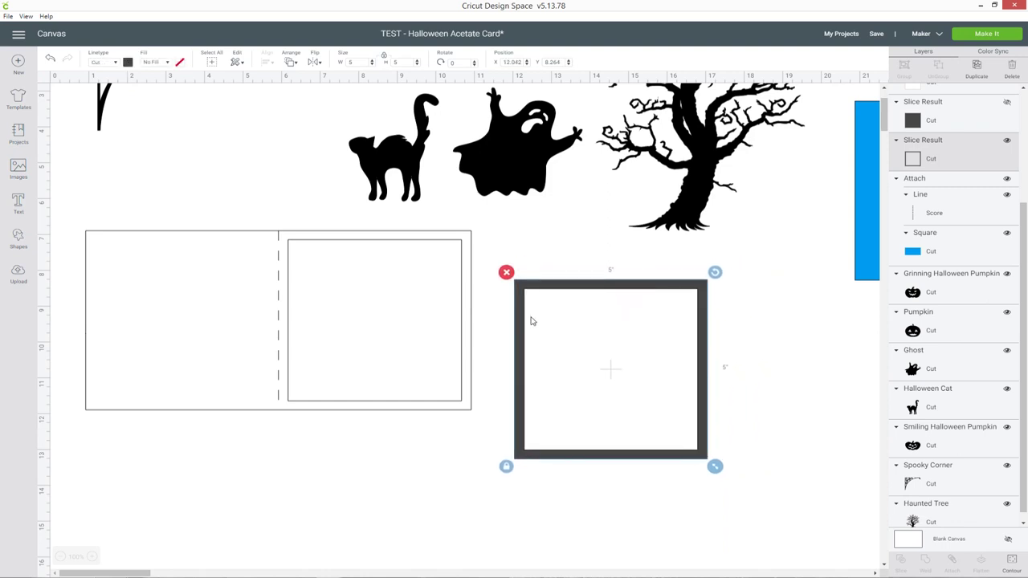
Add a new square shape and set its size to 5 × 5 inches
mouse_move(136, 575)
left_mouse_down()
mouse_move(153, 575)
mouse_move(137, 575)
left_mouse_up()
scroll(336, 427, "down", 1)
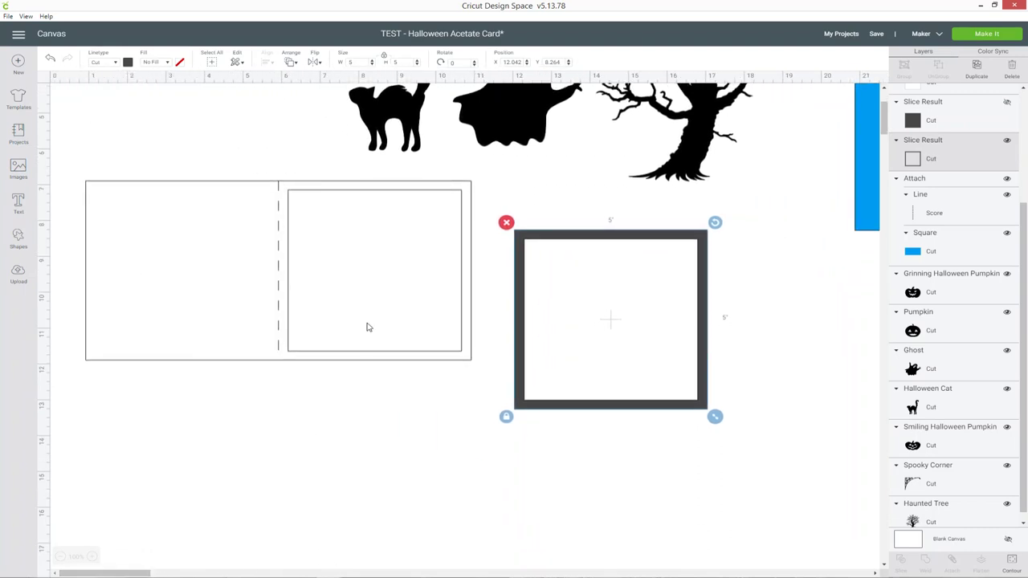
scroll(911, 193, "up", 3)
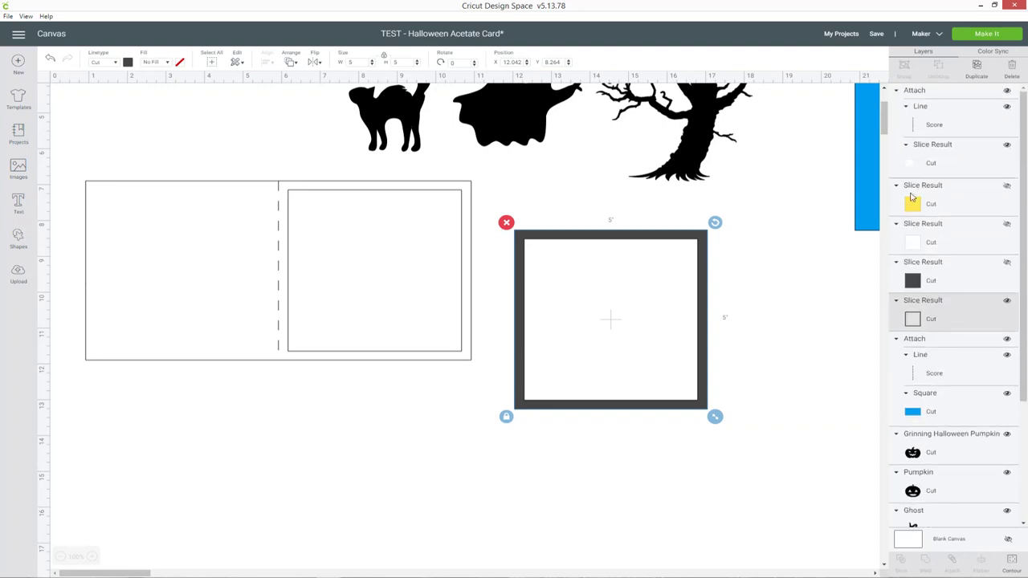
left_click(18, 238)
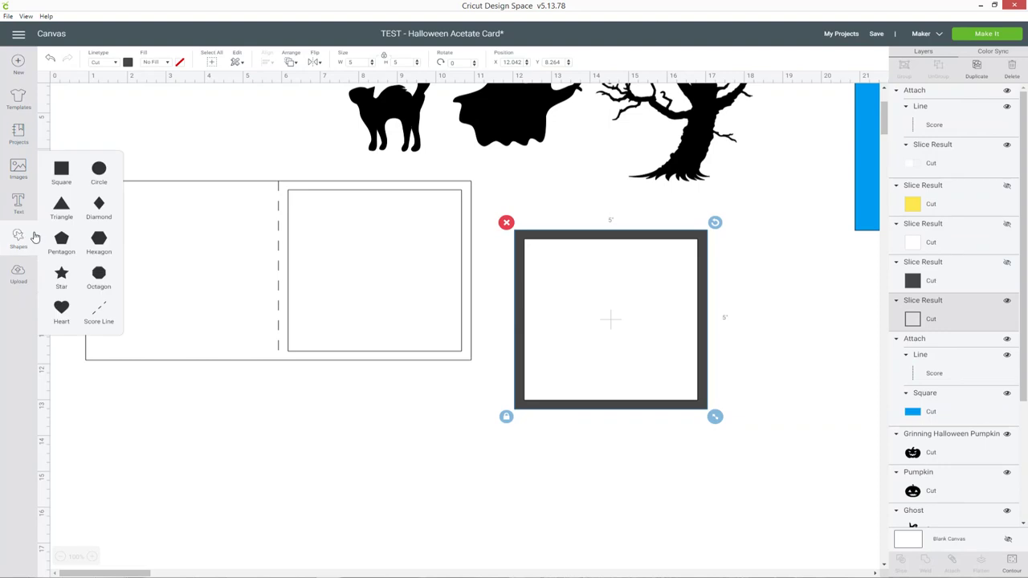
left_click(61, 170)
left_click(355, 62)
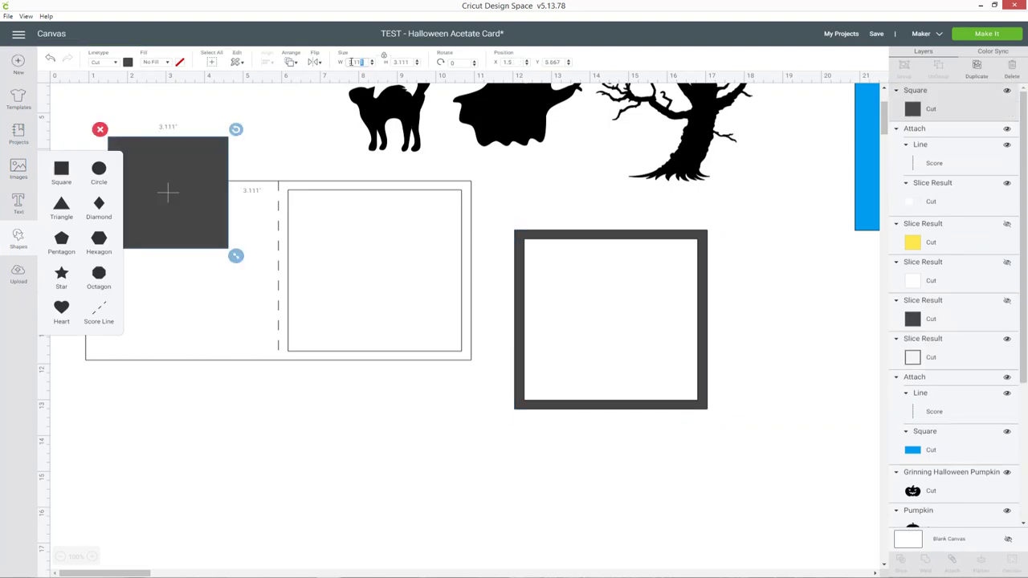
type("5")
key("Return")
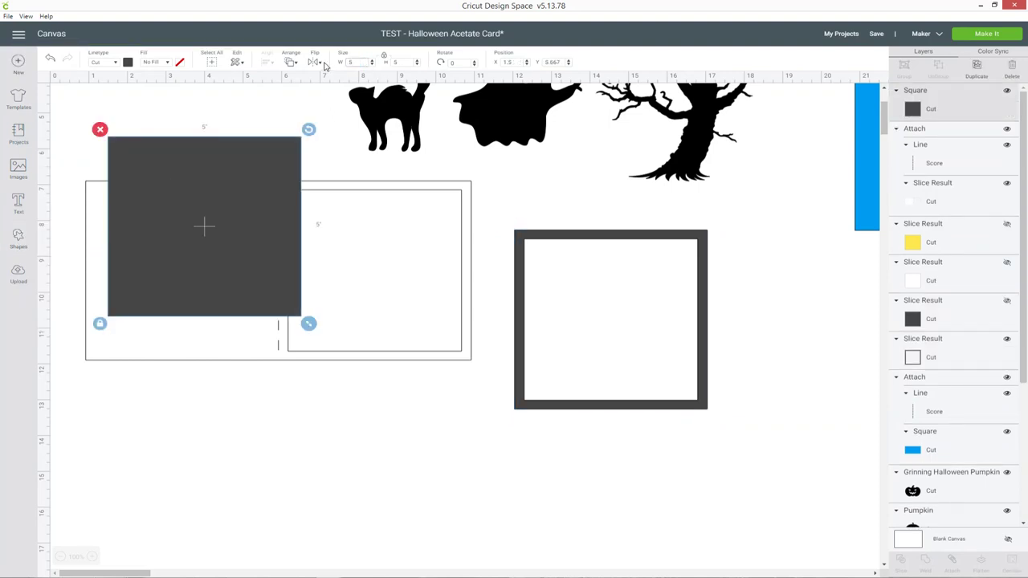
Color the new square red and move it to the empty space beside the gray frame
left_click(128, 63)
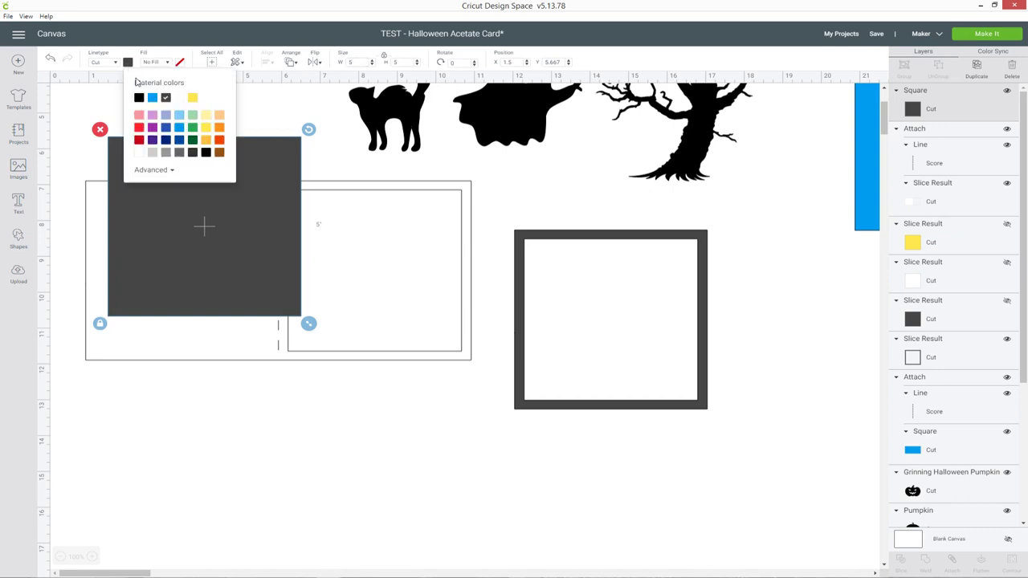
left_click(145, 127)
left_click_drag(237, 207, 792, 256)
left_click(361, 437)
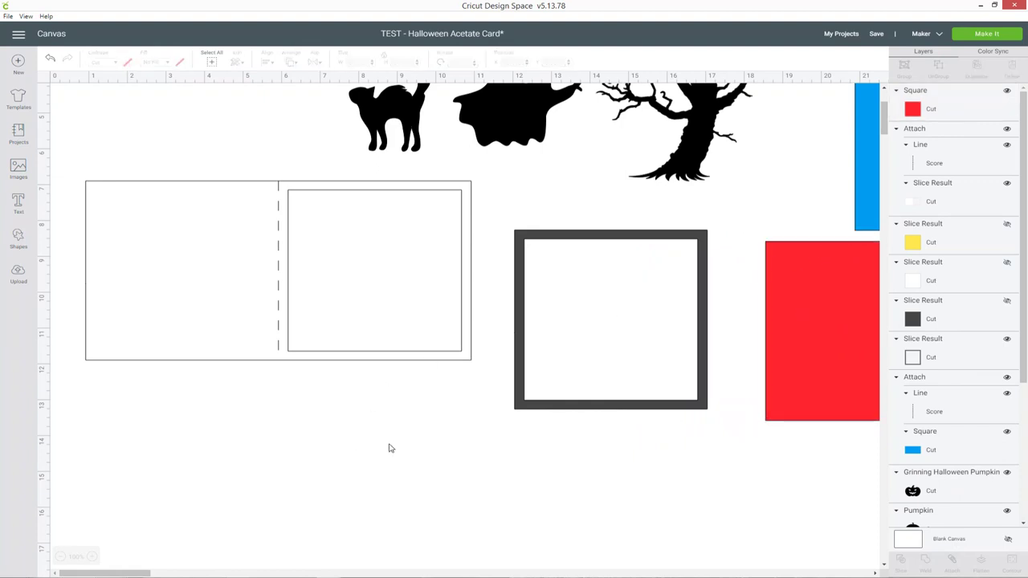
Delete the three hidden slice leftovers: the yellow, white and dark gray pieces
scroll(388, 448, "up", 1)
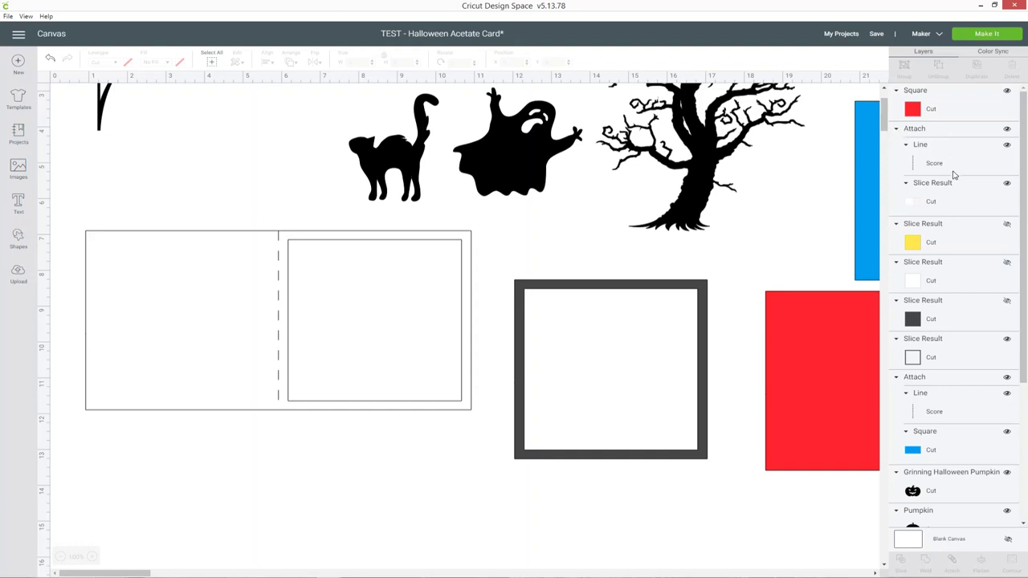
scroll(955, 194, "down", 1)
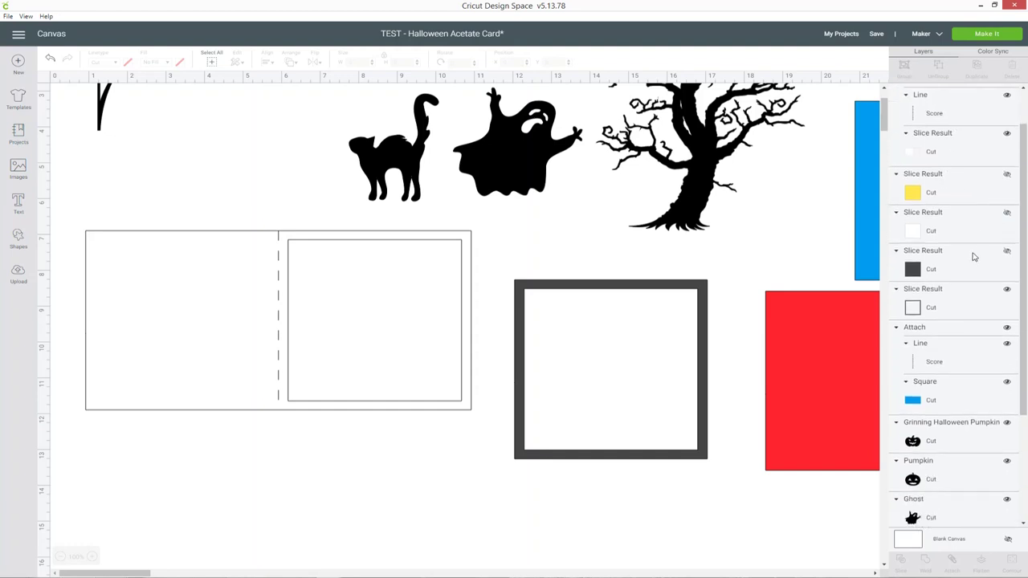
right_click(963, 183)
left_click(981, 193)
right_click(958, 191)
left_click(926, 285)
right_click(954, 196)
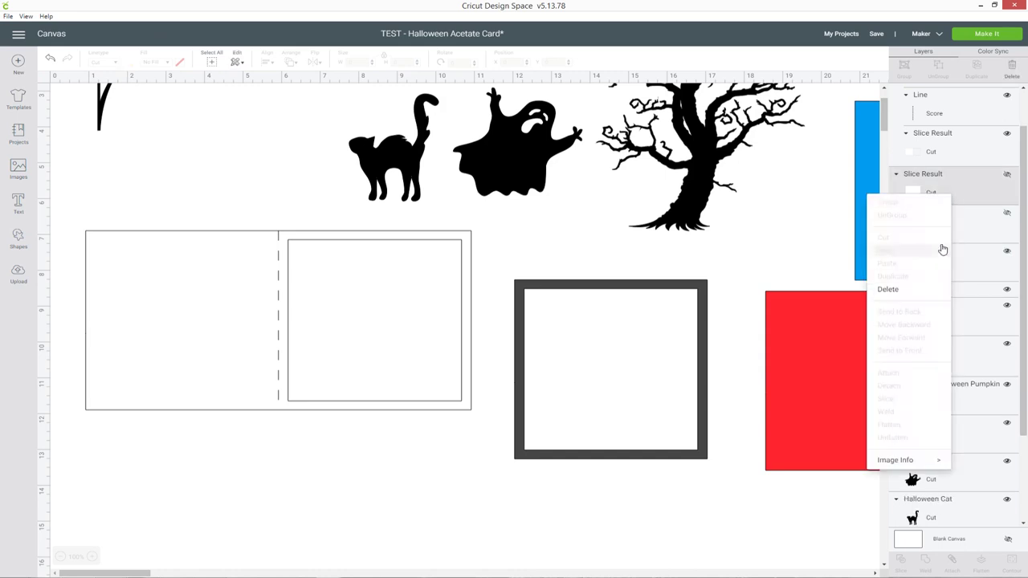
left_click(941, 287)
right_click(960, 189)
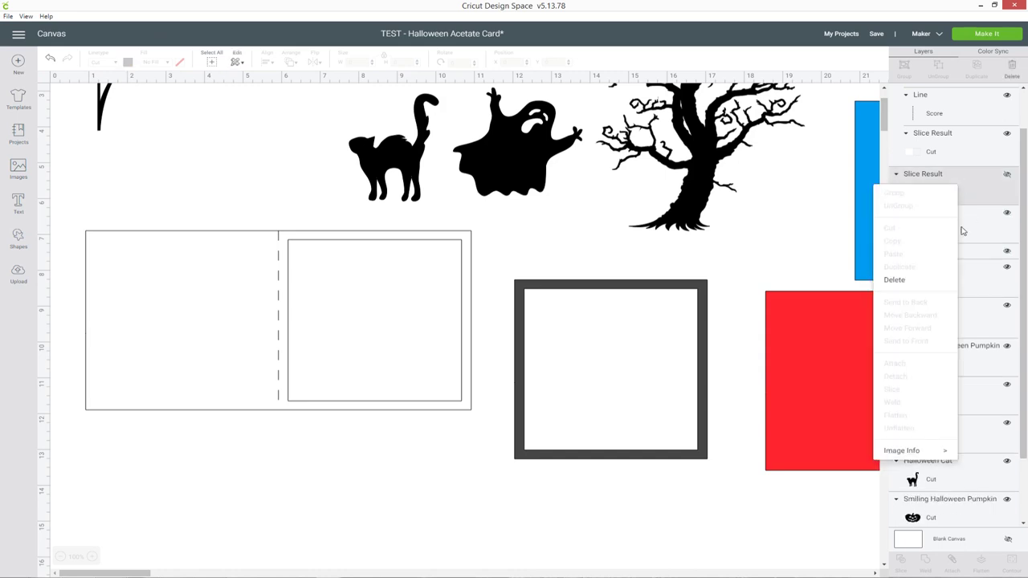
left_click(923, 281)
Collapse the attached layer groups of the white and blue card bases
scroll(948, 229, "down", 1)
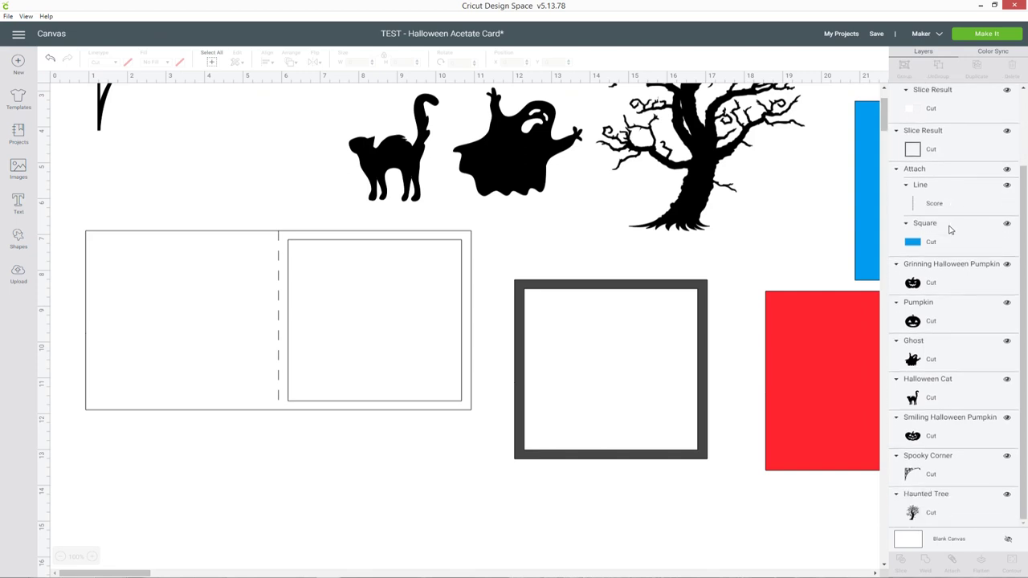
scroll(948, 229, "up", 2)
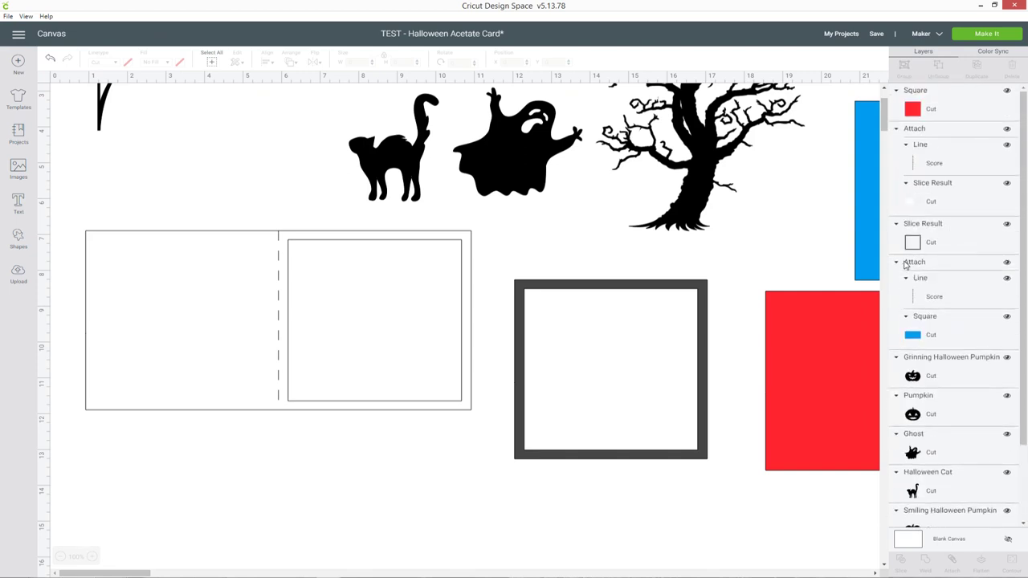
left_click(897, 130)
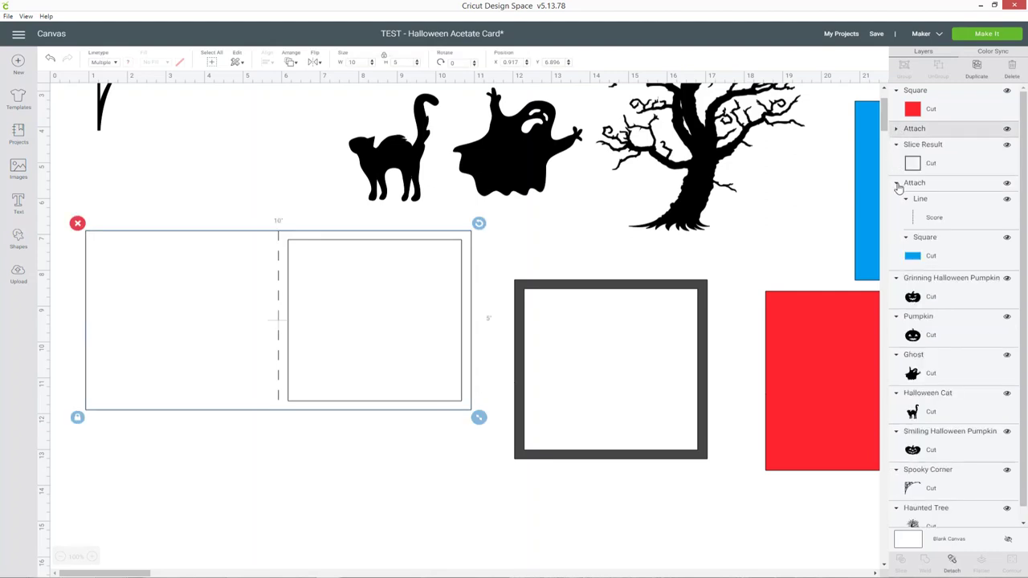
left_click(896, 184)
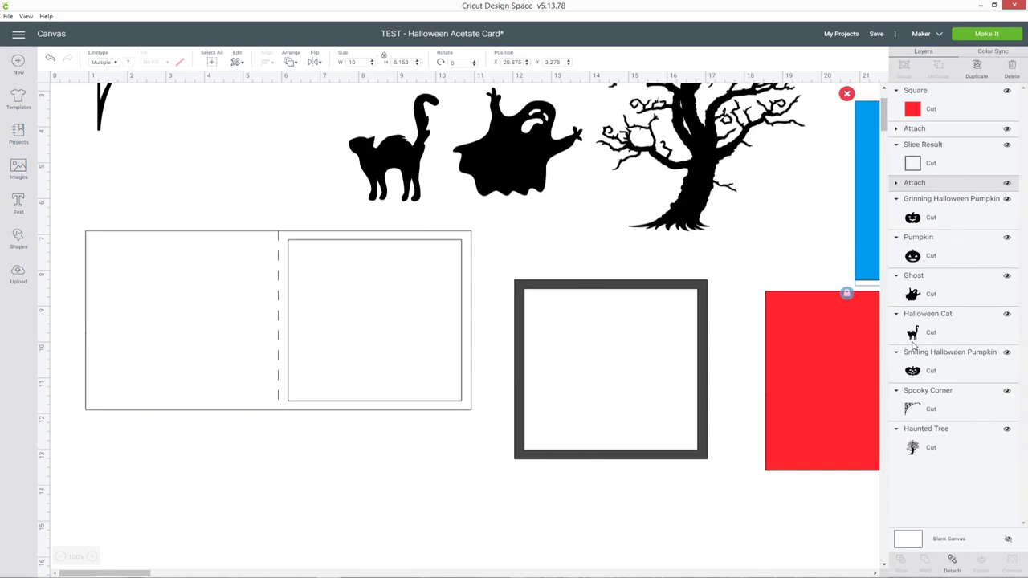
Move the scored blue card base slightly up and right, and resize it to 9.5 × 4.75 inches
key("ctrl+minus")
left_click(759, 249)
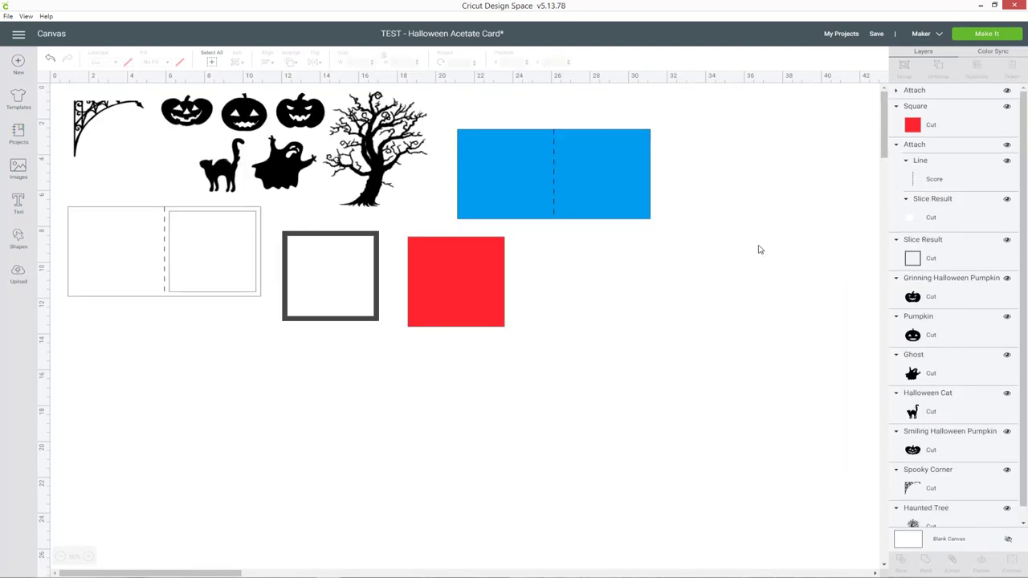
left_click(132, 223)
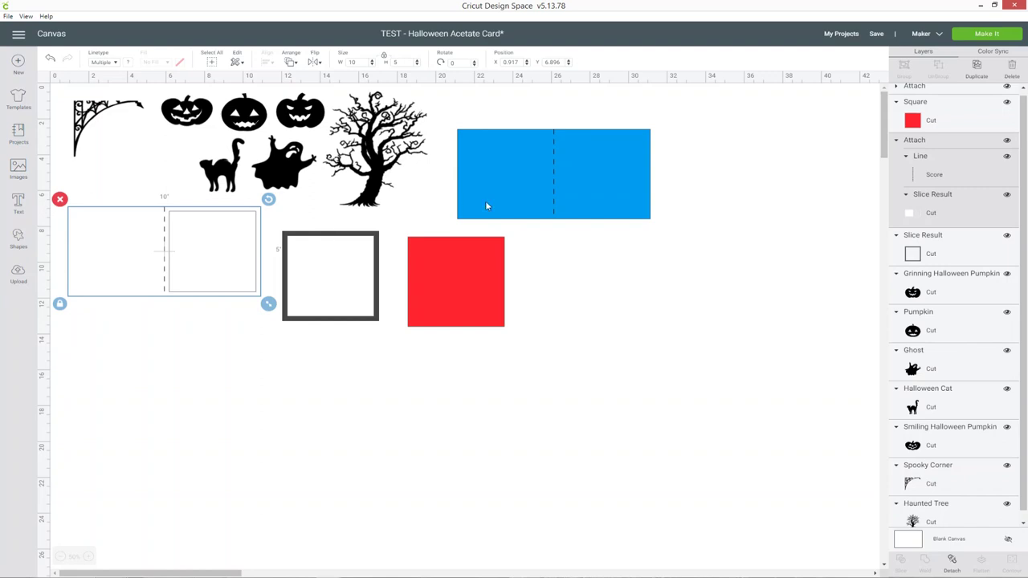
left_click(510, 202)
left_click_drag(531, 177, 539, 164)
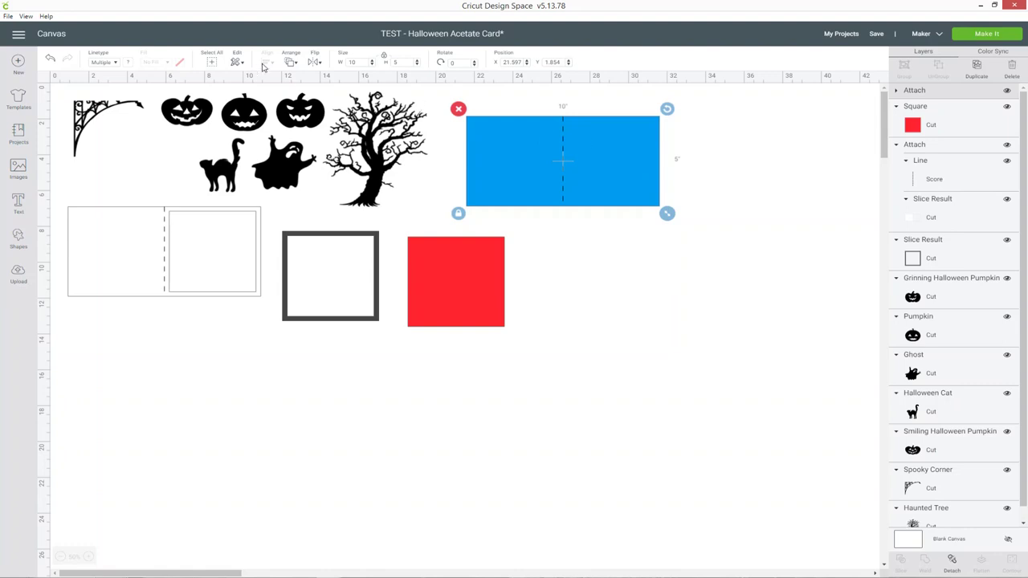
left_click(401, 63)
key("Return")
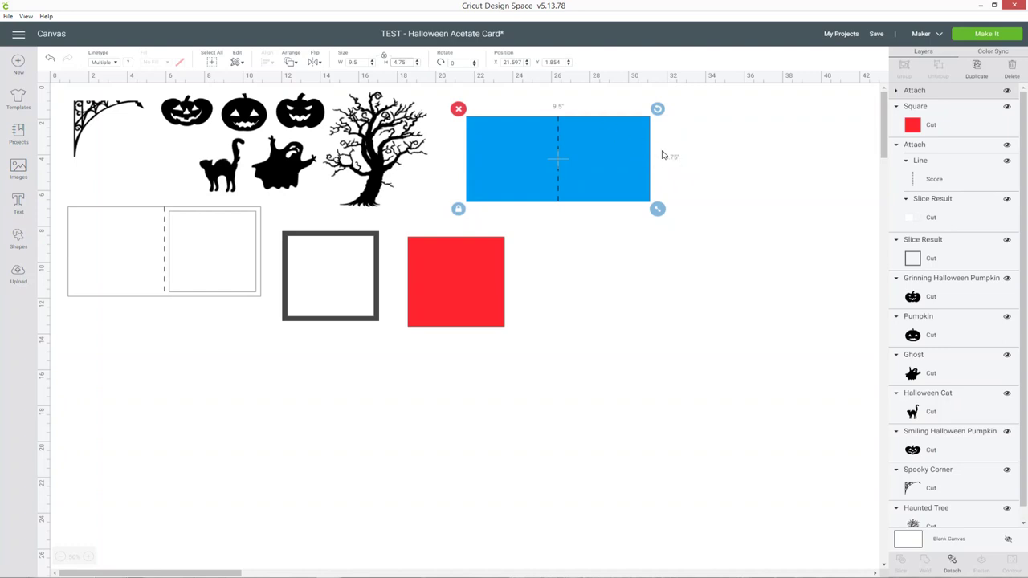
Compare the dimensions of the windowed white card base with those of the blue card base
left_click(225, 233)
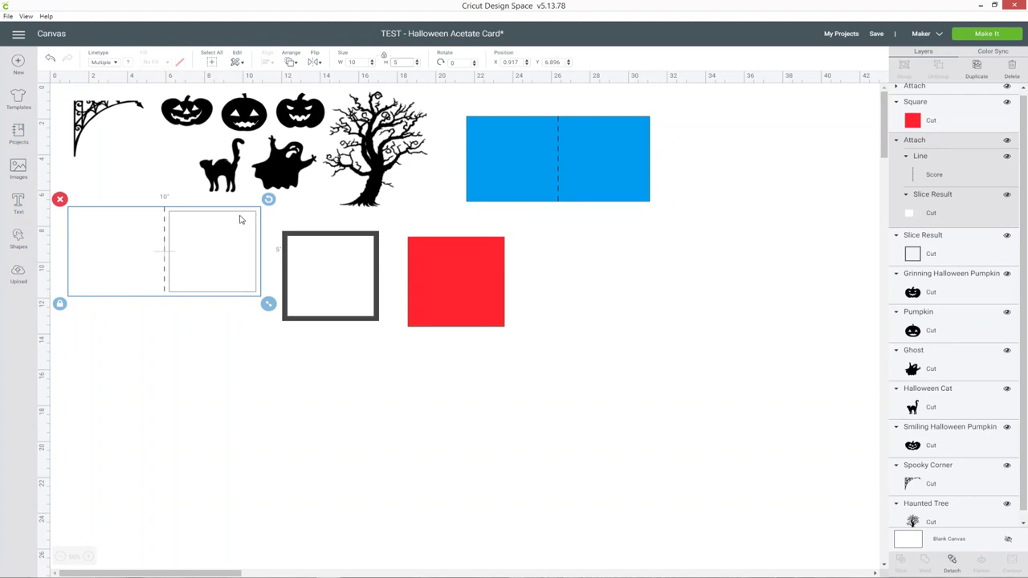
left_click(783, 257)
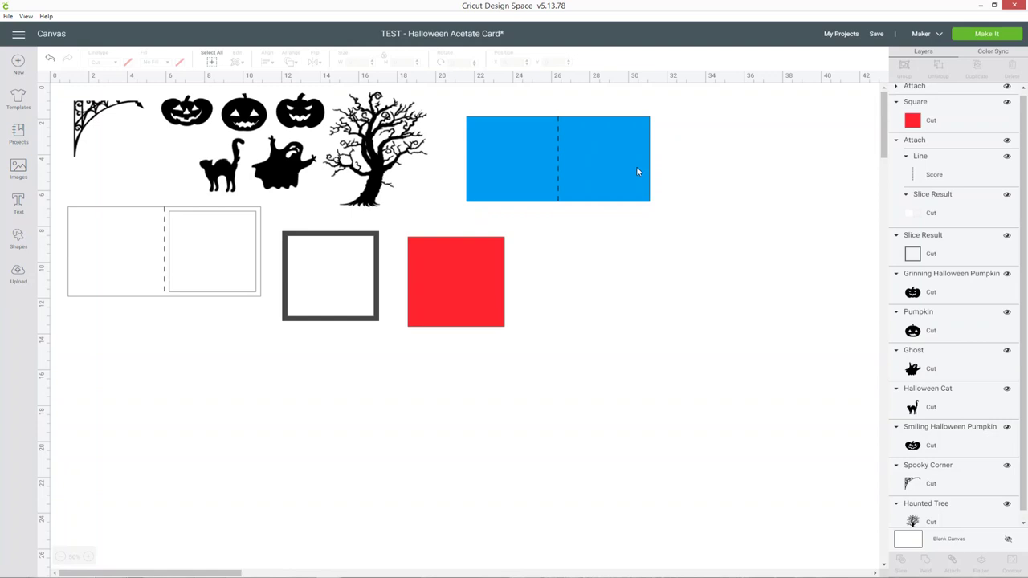
left_click(587, 142)
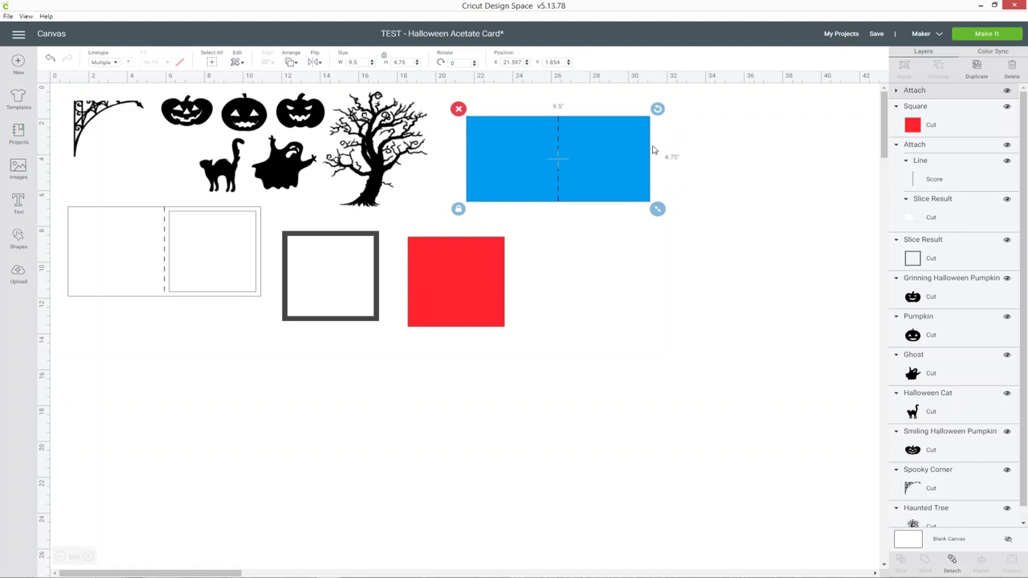
left_click(745, 163)
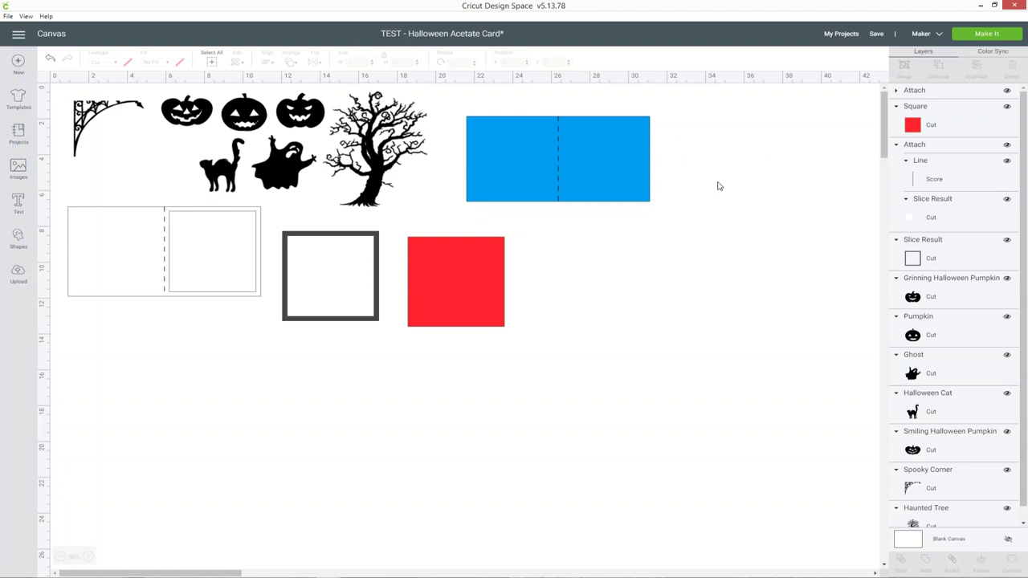
left_click(602, 175)
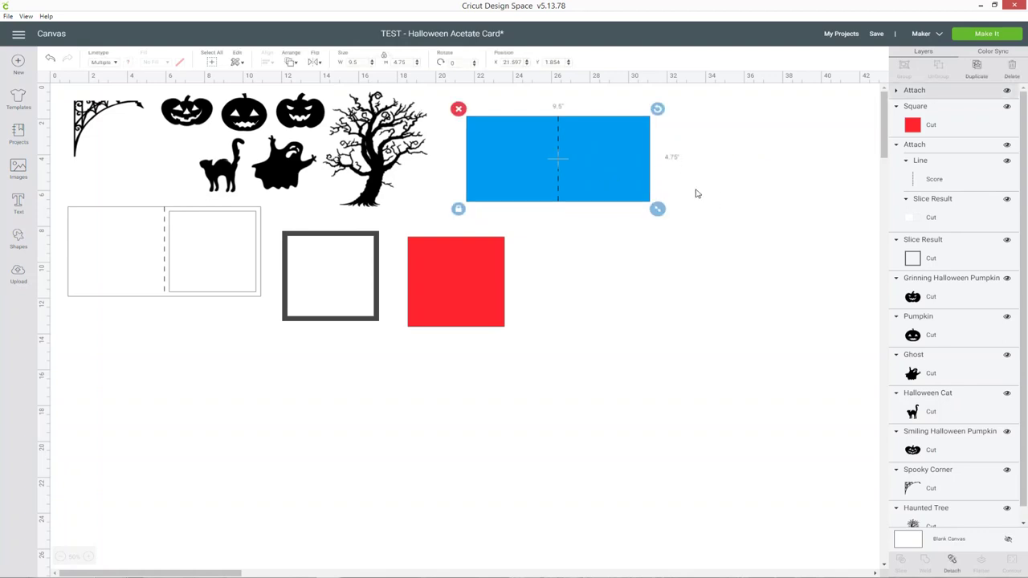
left_click(746, 162)
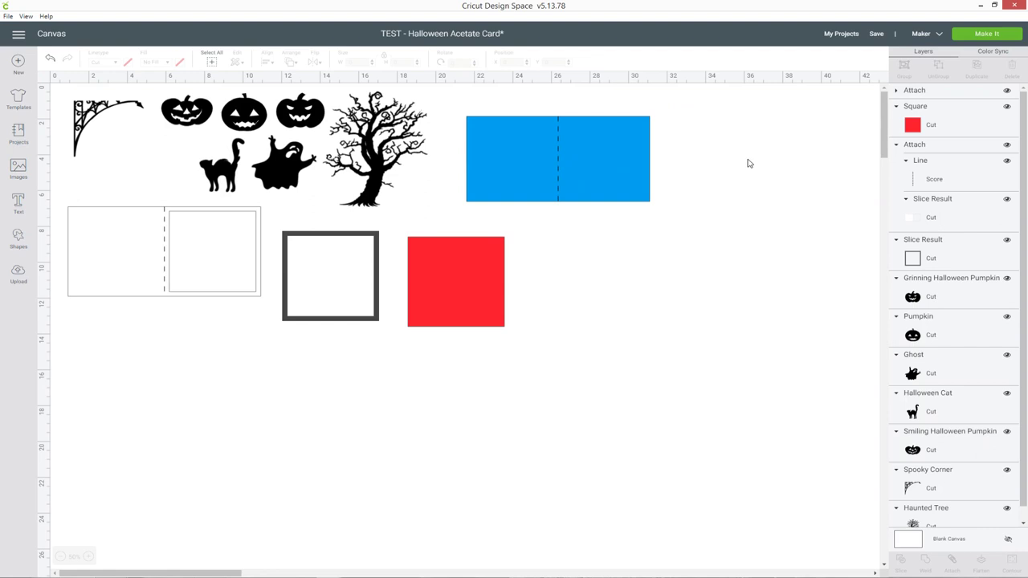
left_click(601, 158)
left_click(724, 211)
Move the red square directly beneath the blue card base, and shift the gray frame right to sit below the tree
left_click(492, 281)
left_click_drag(484, 276, 537, 254)
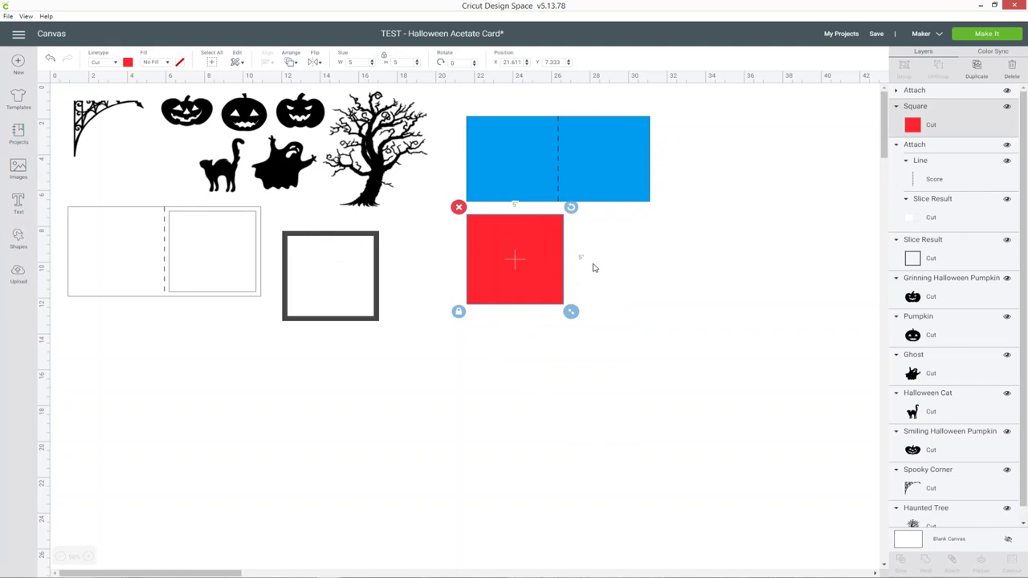
left_click(382, 242)
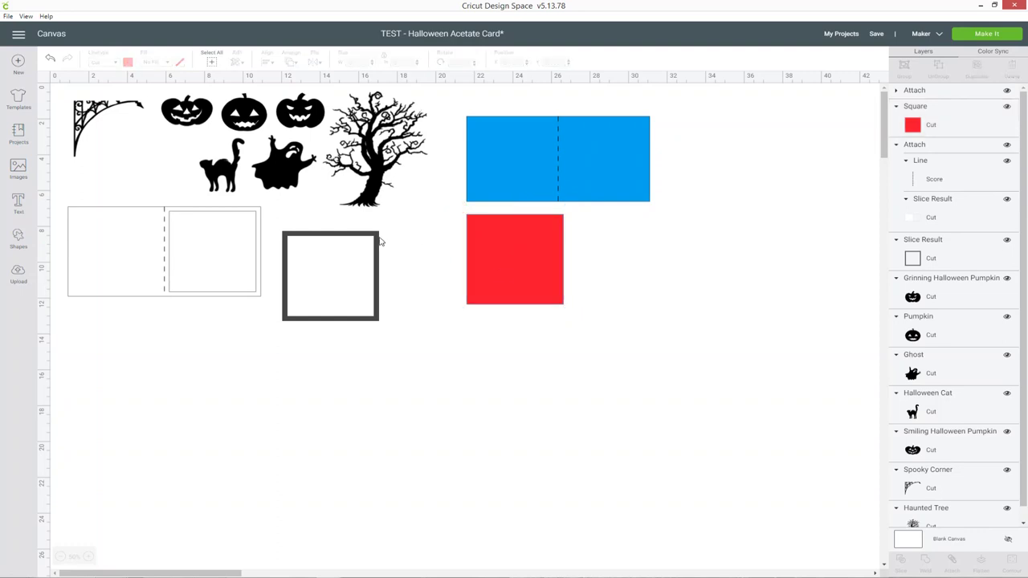
left_click(376, 243)
left_click_drag(379, 257, 413, 260)
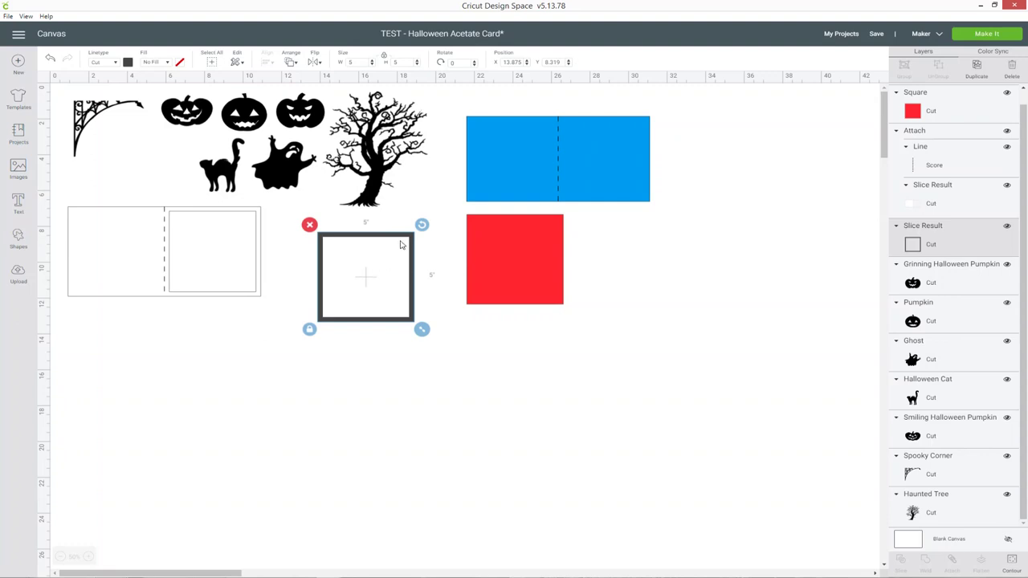
left_click(86, 555)
left_click(87, 556)
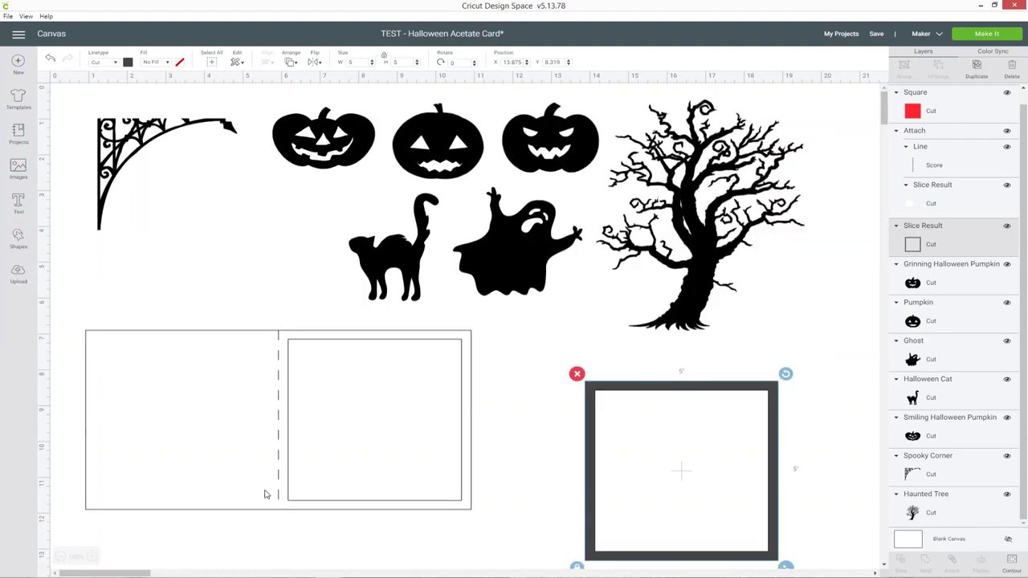
left_click_drag(137, 575, 152, 574)
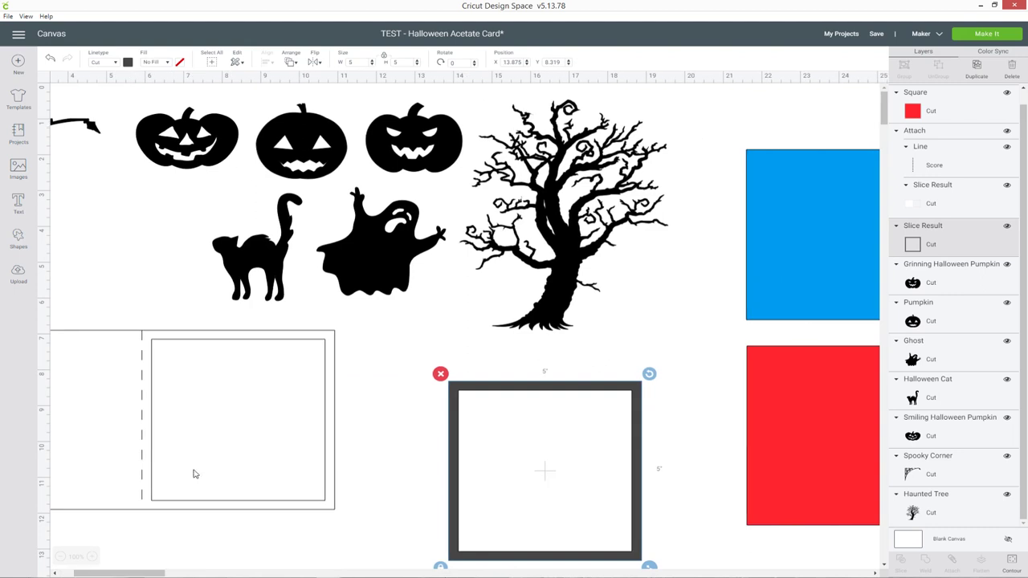
Move the windowed white card base beneath the red square
left_click(61, 556)
left_click_drag(113, 272, 529, 371)
left_click(304, 401)
left_click_drag(181, 574, 151, 573)
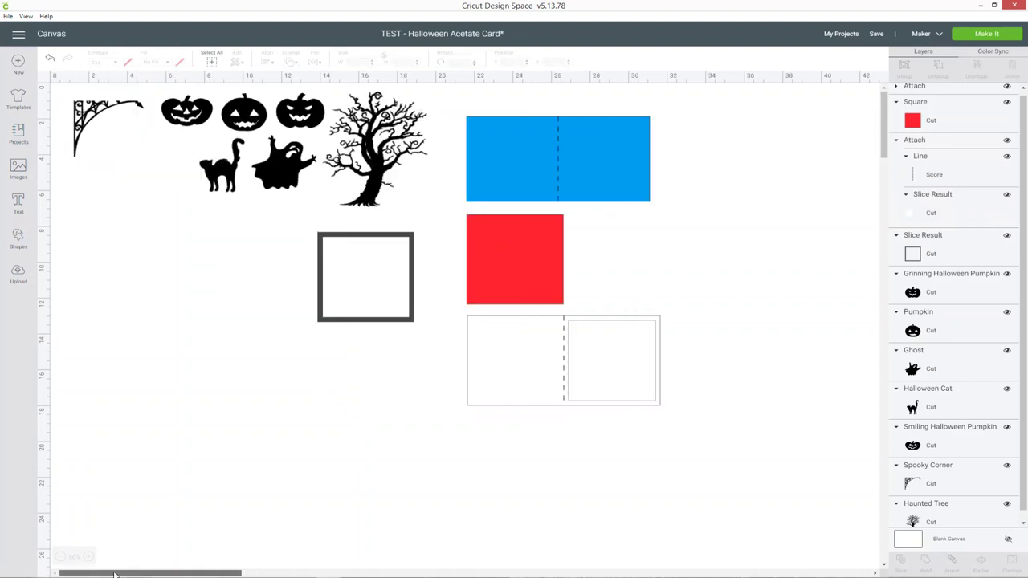
Move the gray square frame to the open area below the Spooky Corner image, at about X 2, Y 5.5 inches
left_click_drag(321, 241, 113, 218)
left_click(90, 557)
left_click(90, 557)
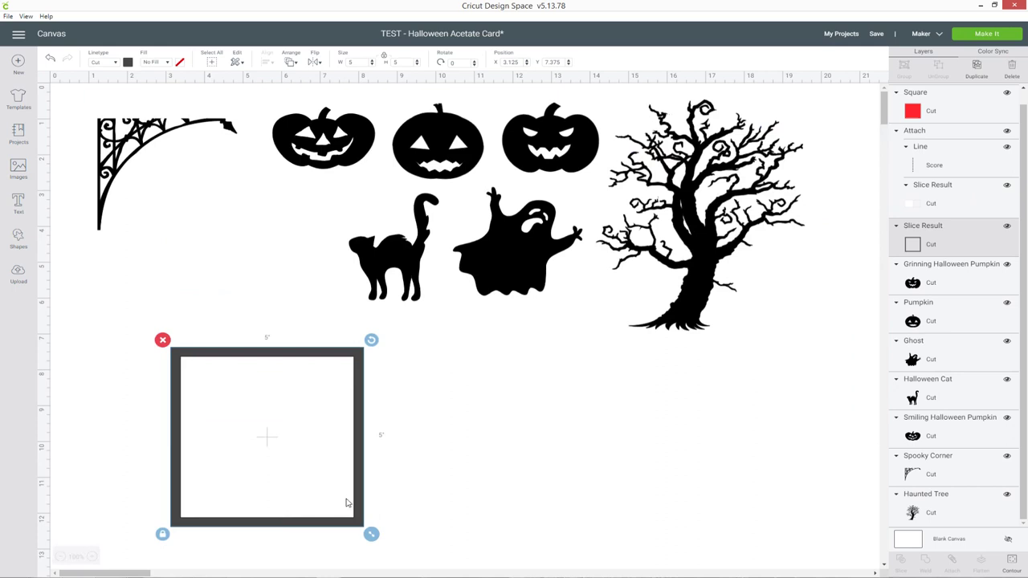
scroll(429, 433, "down", 1)
scroll(428, 434, "up", 1)
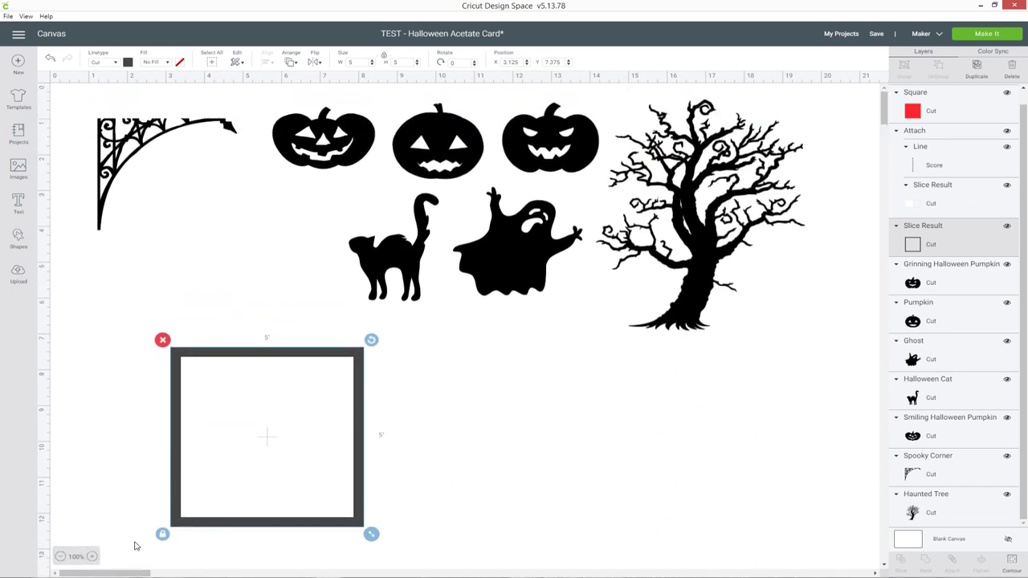
left_click(90, 557)
scroll(562, 377, "down", 1)
left_click_drag(335, 278, 348, 276)
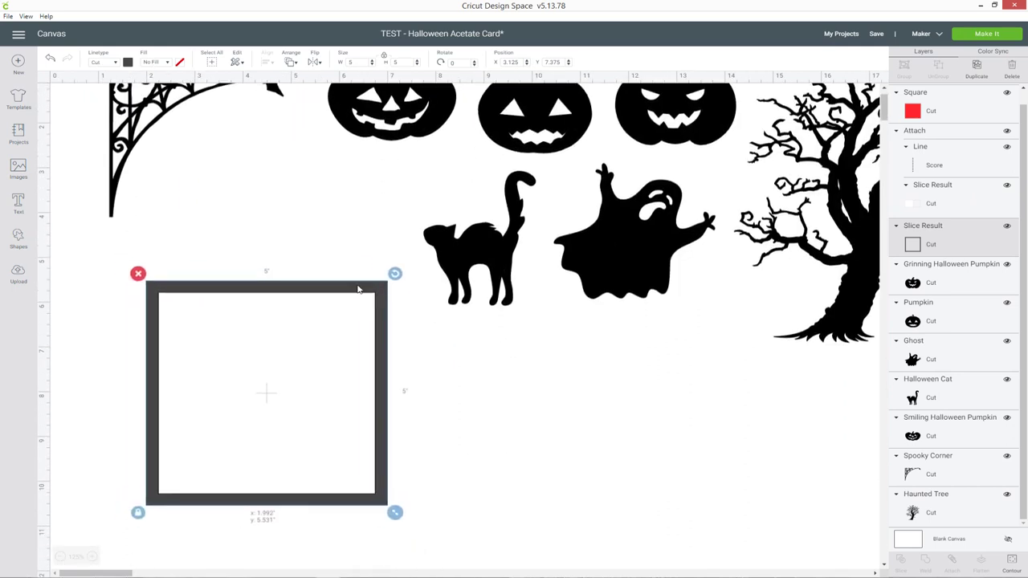
Recolor the square frame black to match the Halloween images, and nudge it up to about Y 5 inches
left_click(127, 62)
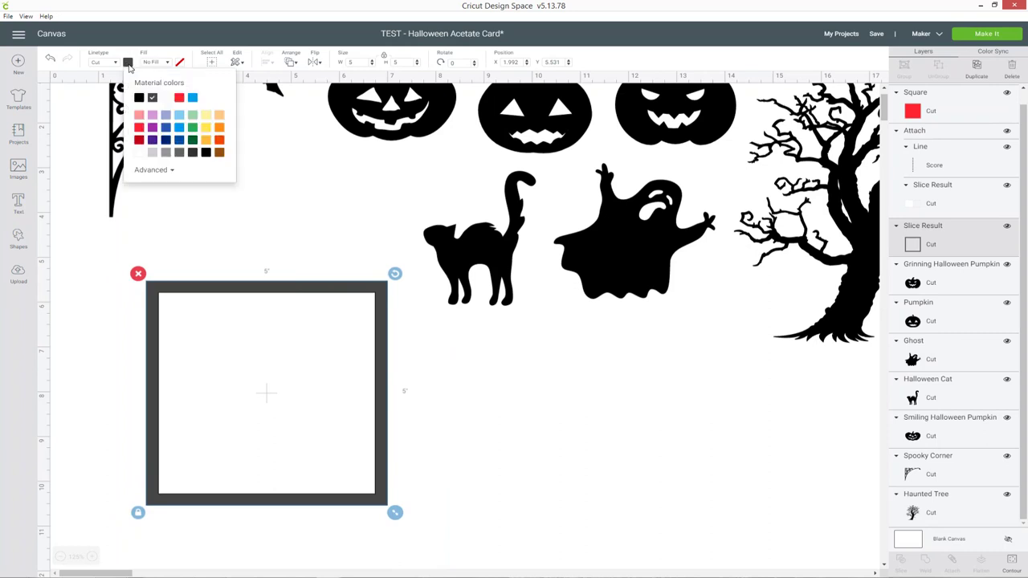
left_click(138, 98)
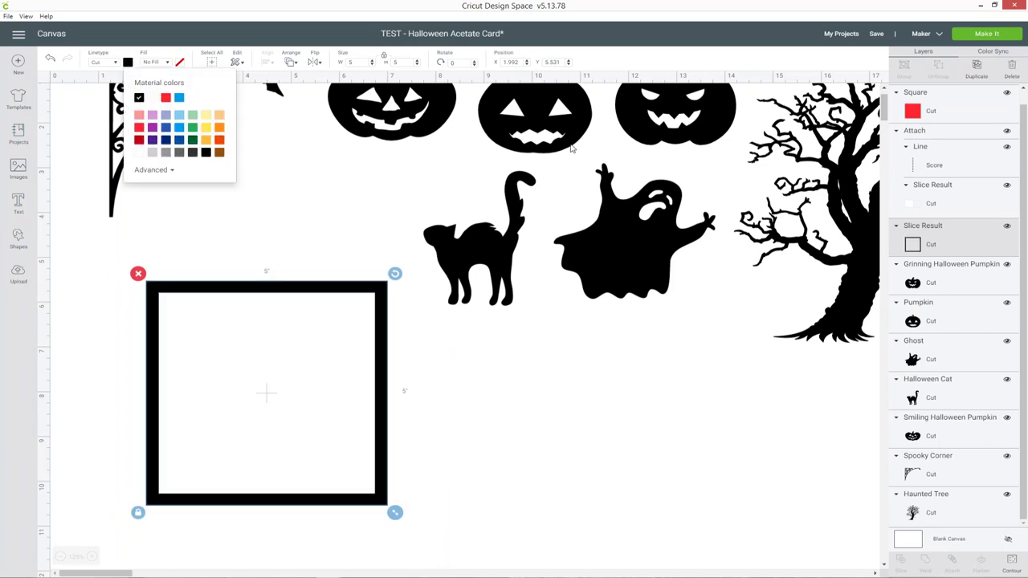
left_click_drag(352, 289, 354, 264)
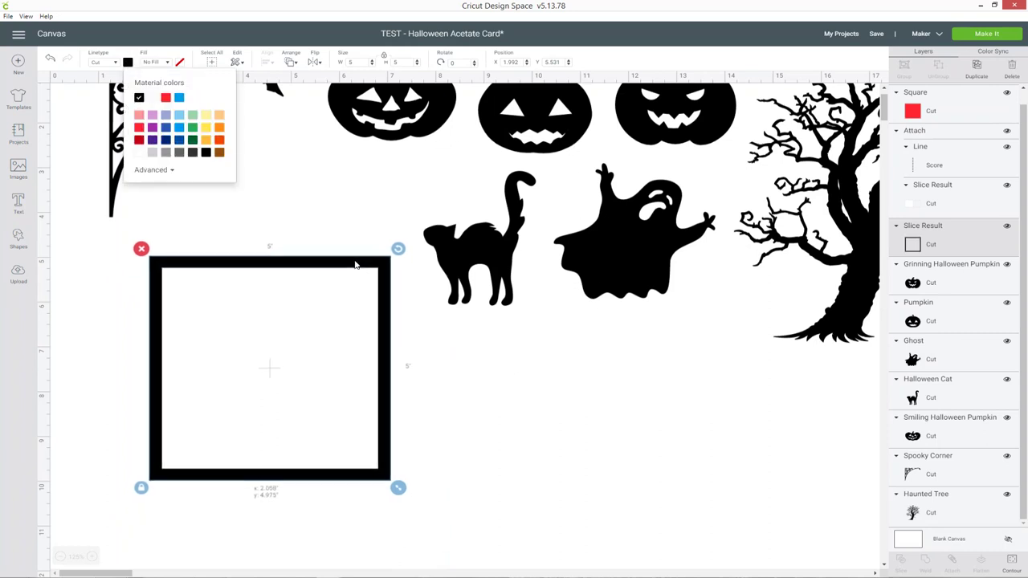
left_click(535, 390)
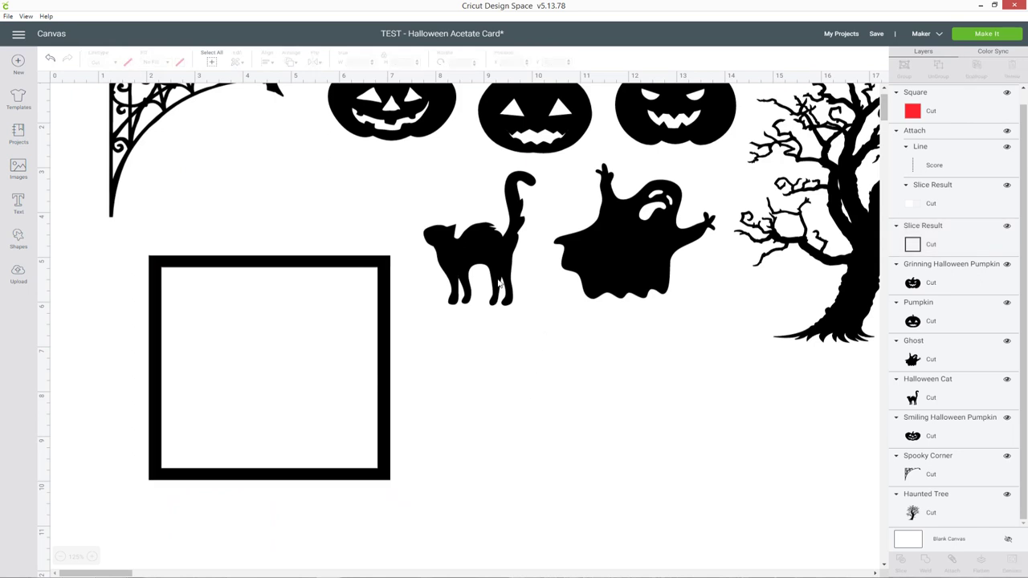
Move the Haunted Tree onto the black frame and shrink it to about 3.75 × 4.49 inches
left_click_drag(851, 260, 338, 393)
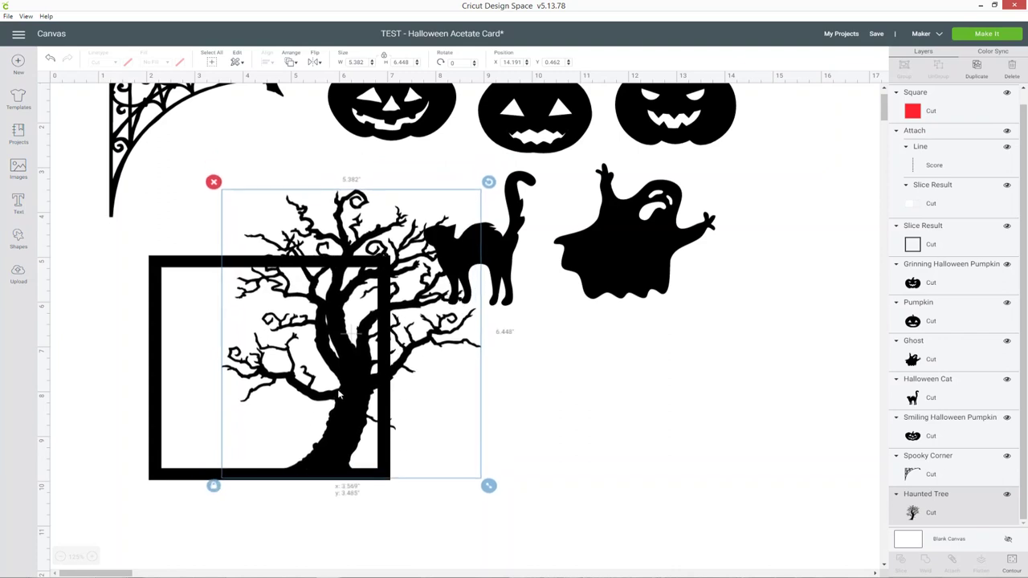
left_click_drag(488, 485, 462, 456)
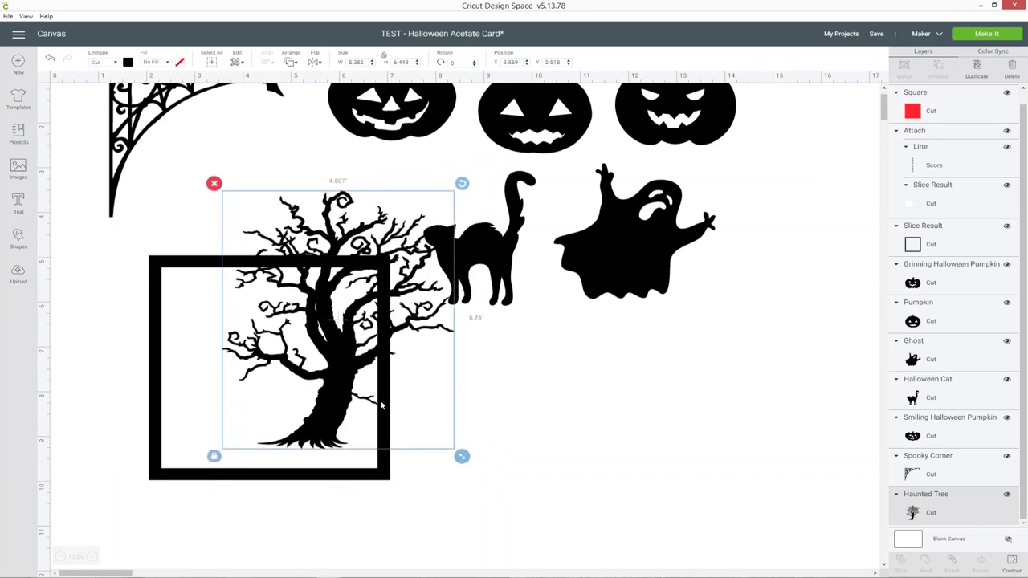
left_click_drag(381, 406, 381, 407)
Shift the black frame to about X 1.45, Y 5.1 inches, and reorder its layer beneath the Haunted Tree
mouse_move(300, 341)
left_mouse_down()
mouse_move(312, 410)
mouse_move(296, 361)
mouse_move(308, 321)
mouse_move(289, 331)
left_mouse_up()
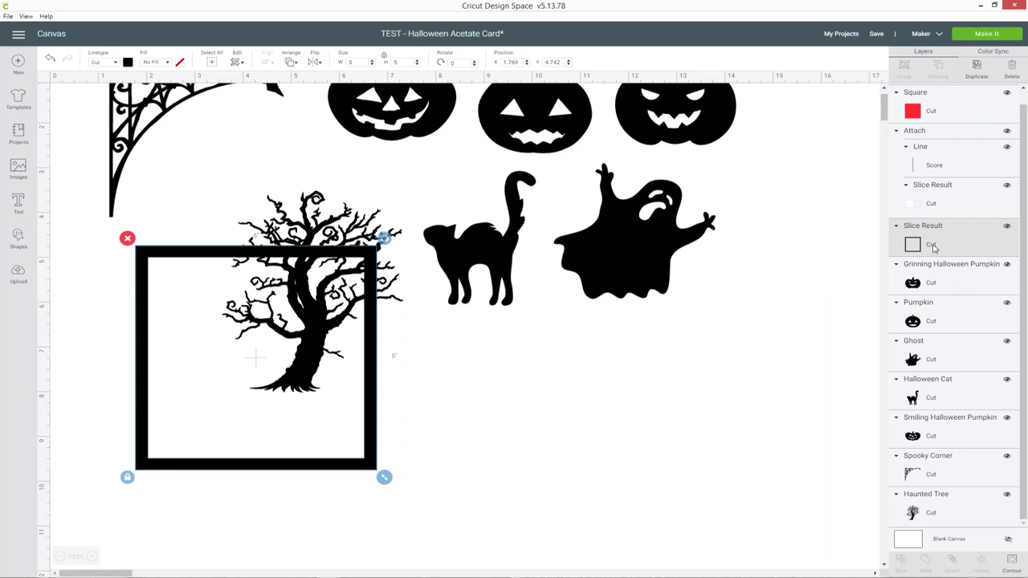
left_click_drag(353, 320, 338, 337)
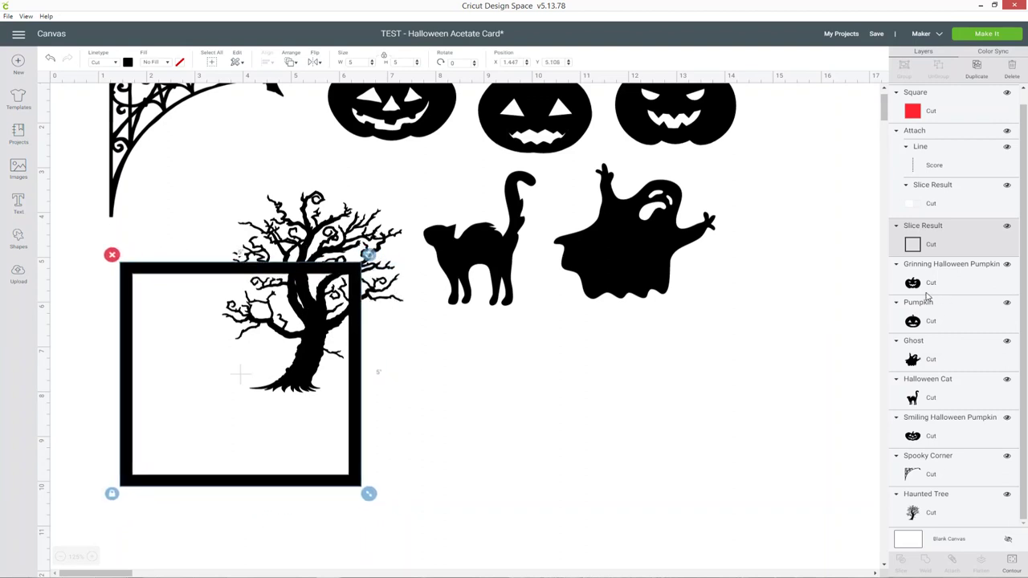
left_click_drag(944, 240, 946, 504)
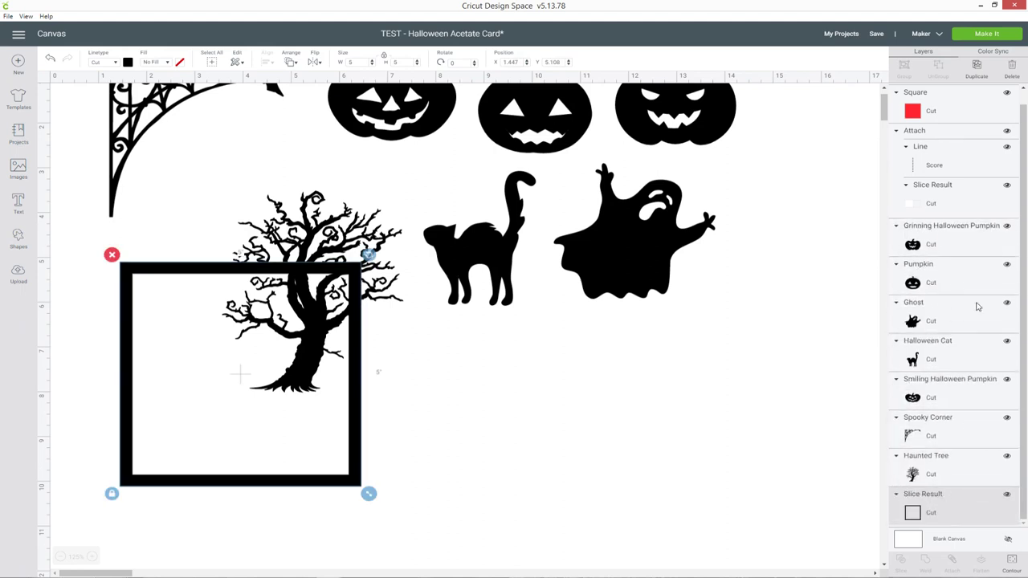
Position the Haunted Tree in the right half of the frame with its roots overlapping the frame's bottom edge
left_click_drag(327, 338, 314, 397)
left_click(91, 557)
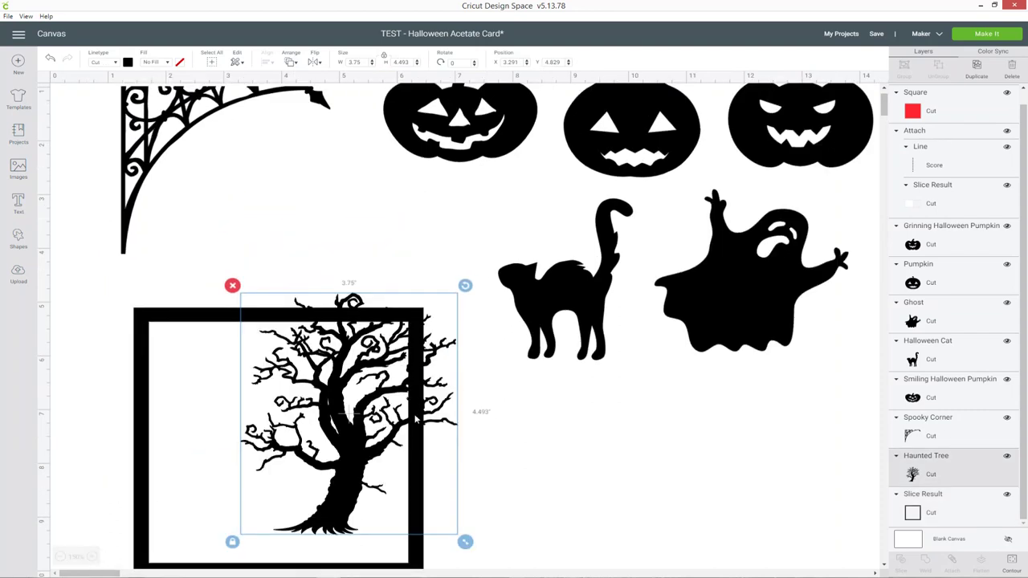
scroll(218, 523, "down", 2)
left_click(92, 557)
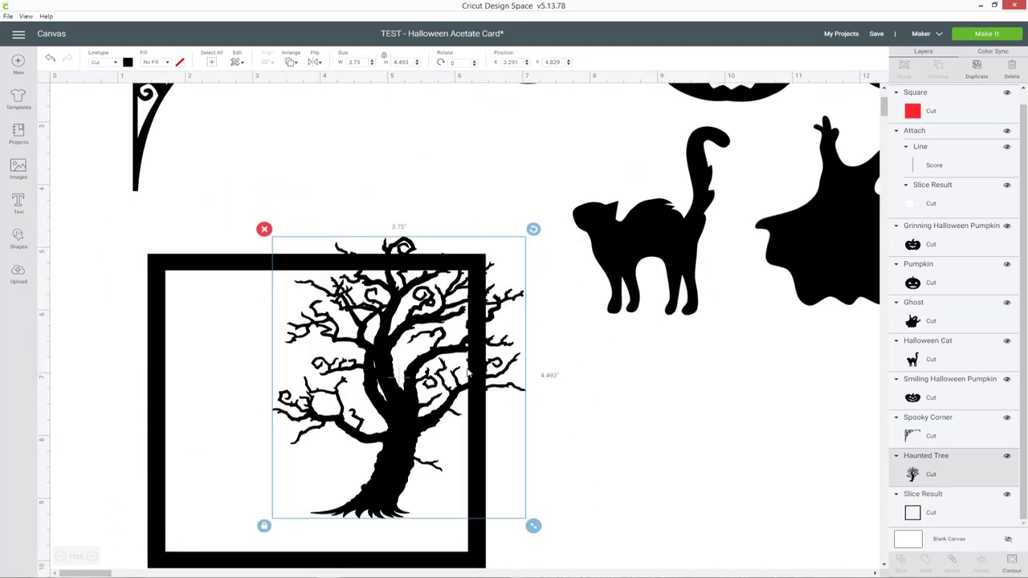
scroll(468, 372, "down", 1)
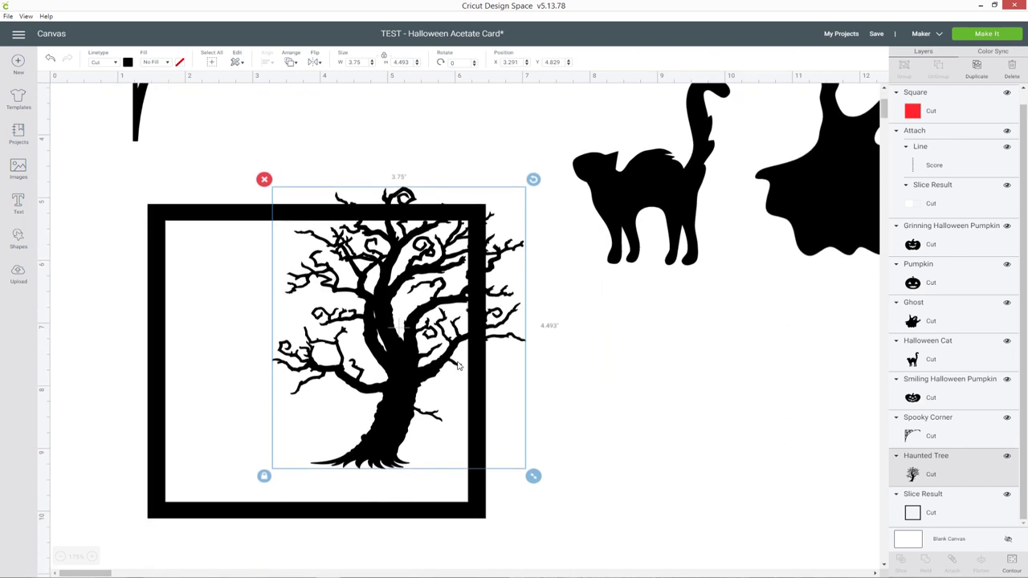
left_click_drag(407, 365, 396, 410)
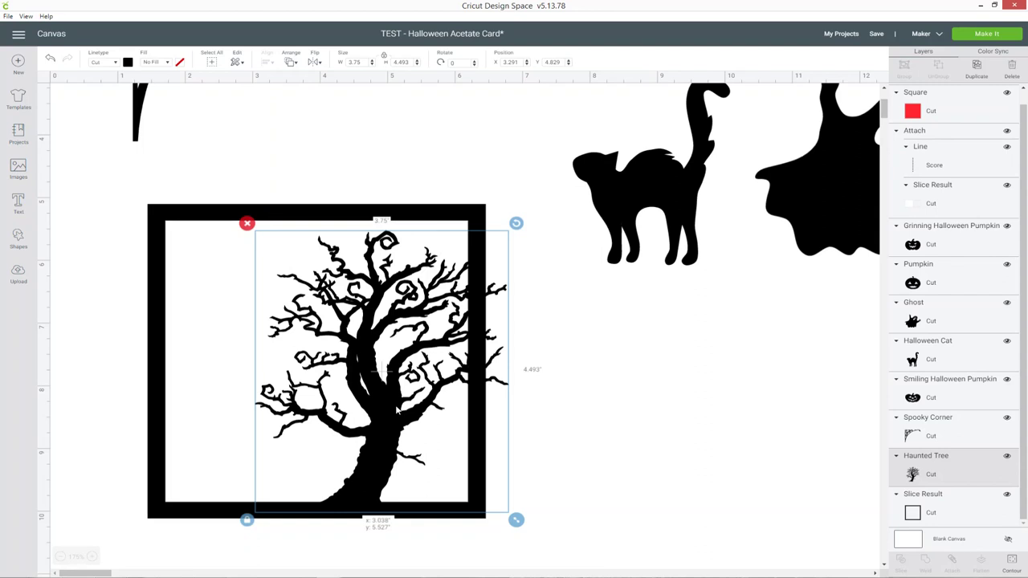
left_click_drag(396, 410, 402, 410)
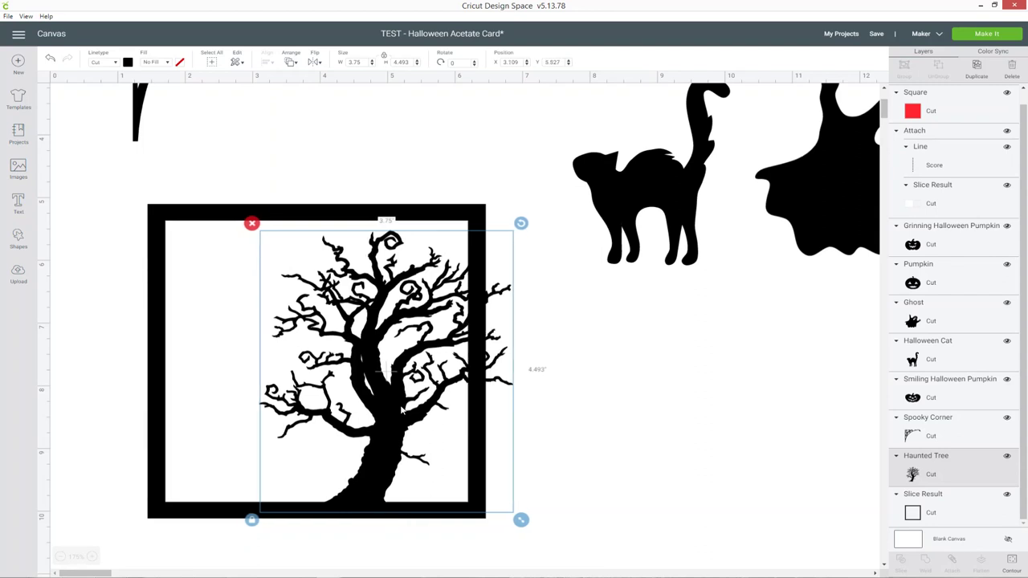
Enlarge the Haunted Tree to about 4.09 × 4.9 inches and align its top and roots with the frame's edges
left_click_drag(374, 305, 374, 294)
mouse_move(521, 508)
left_mouse_down()
mouse_move(546, 519)
mouse_move(527, 517)
left_mouse_up()
mouse_move(347, 421)
left_mouse_down()
mouse_move(339, 418)
mouse_move(350, 415)
left_mouse_up()
left_click_drag(526, 514, 536, 524)
left_click_drag(402, 436, 390, 437)
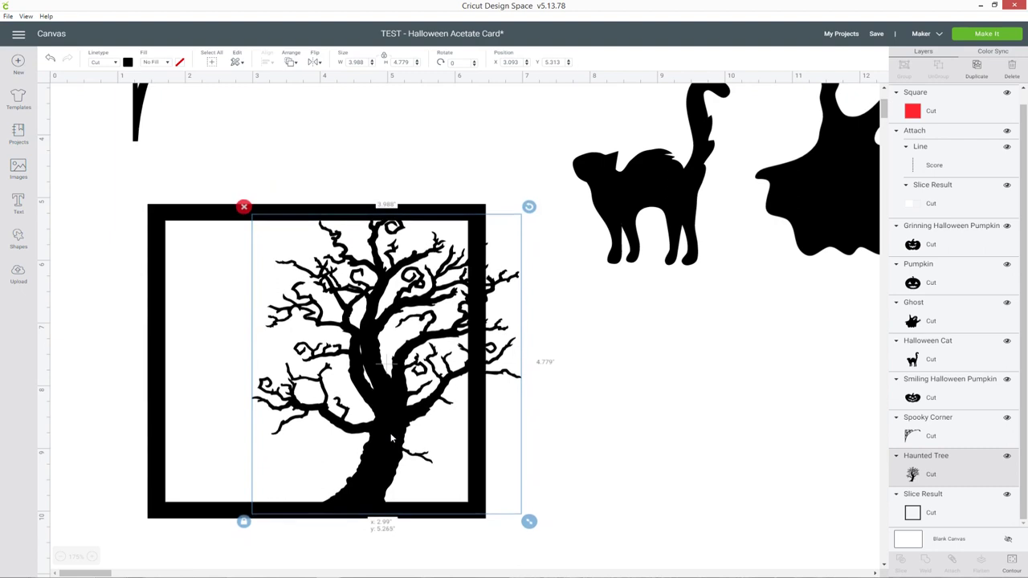
left_click_drag(529, 522, 545, 534)
left_click_drag(383, 459, 387, 451)
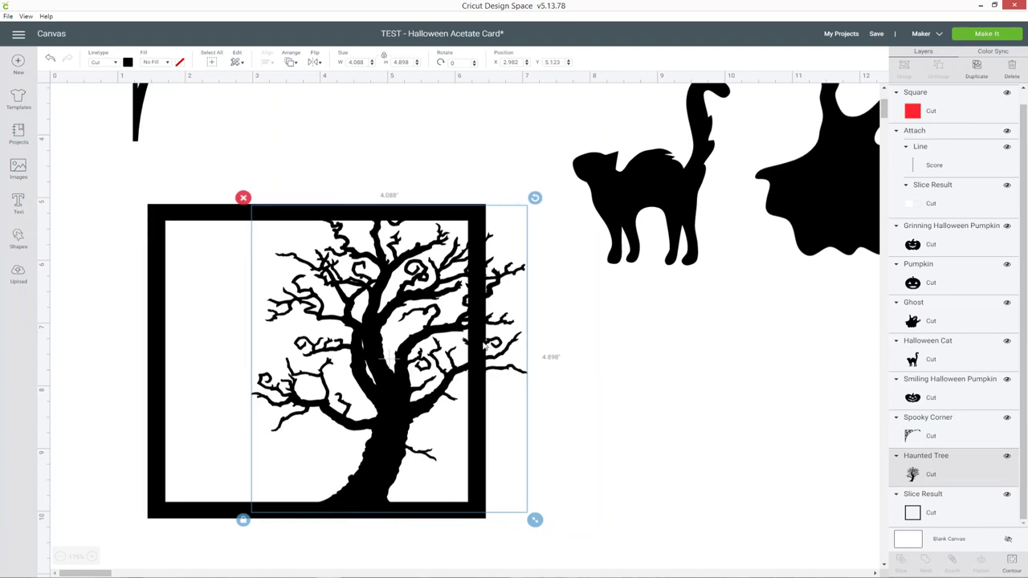
left_click_drag(479, 308, 482, 325)
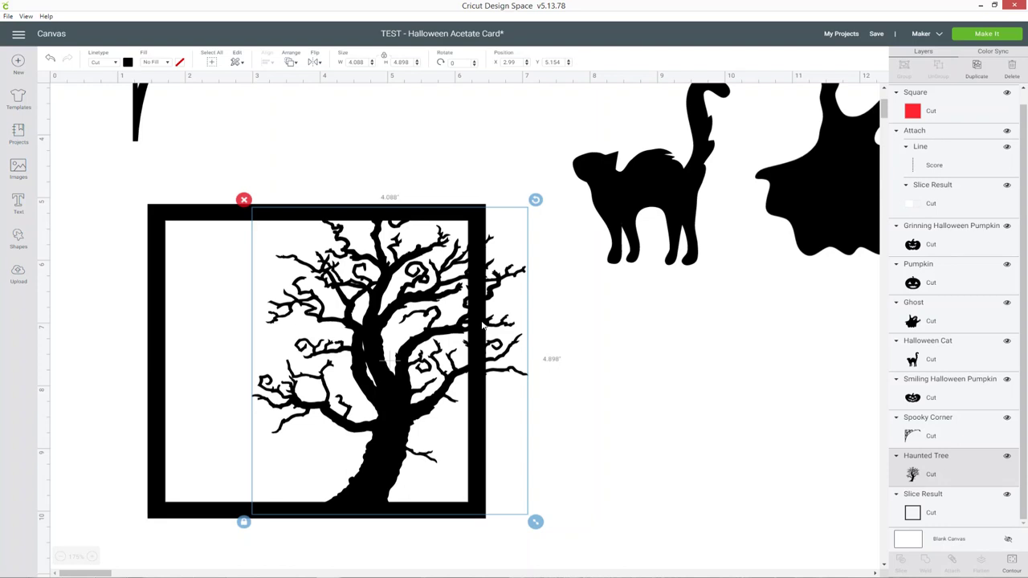
left_click(610, 427)
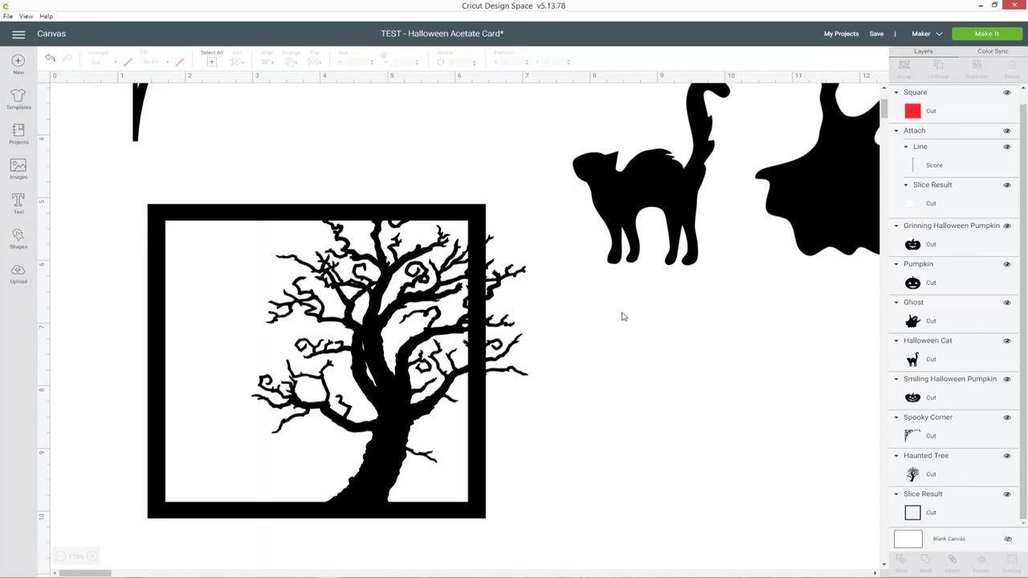
Shrink the Halloween Cat to about 1.2 × 1.55 inches and stand it on the frame's bottom edge, left of the trunk
left_click_drag(675, 206, 648, 393)
left_click_drag(708, 455, 623, 363)
left_click_drag(598, 325, 320, 478)
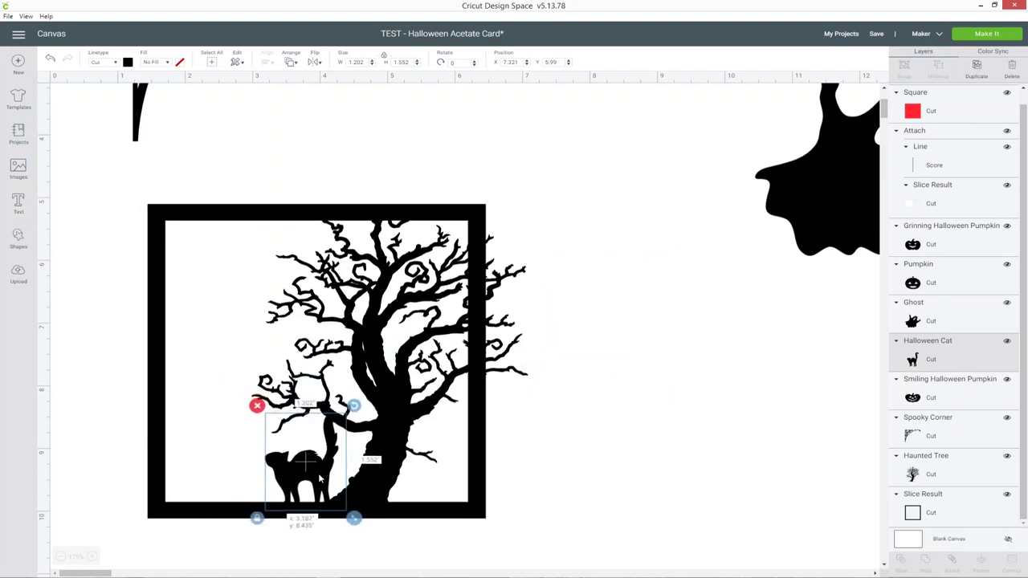
left_click(572, 471)
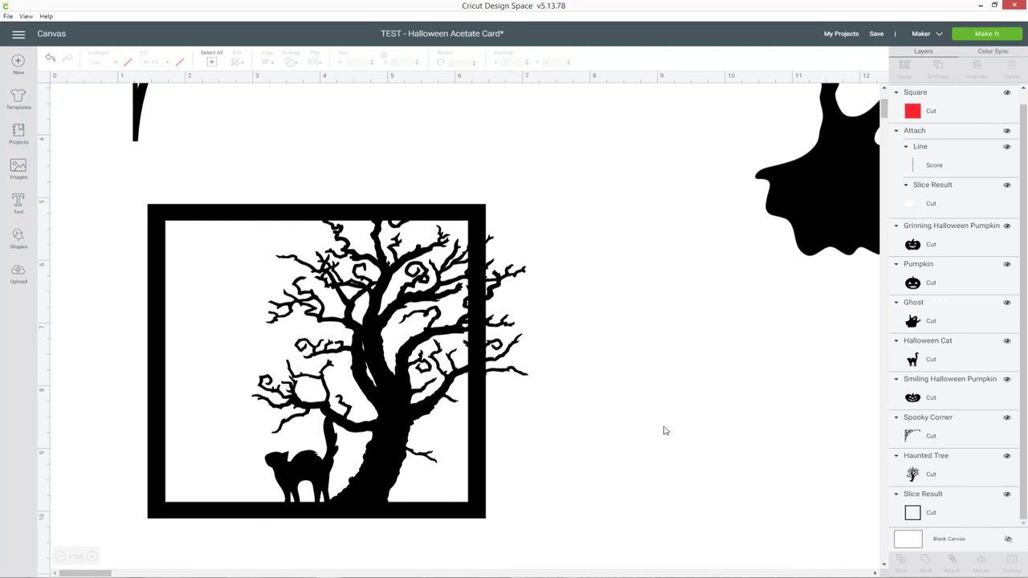
Move the Ghost beside the frame's right edge and shrink it to about 1.55 × 1.4 inches
left_click_drag(795, 215, 587, 387)
left_click_drag(780, 427, 659, 321)
Shrink the Spooky Corner to about 2 inches wide and fit it into the frame's upper-left inner corner
scroll(634, 292, "up", 3)
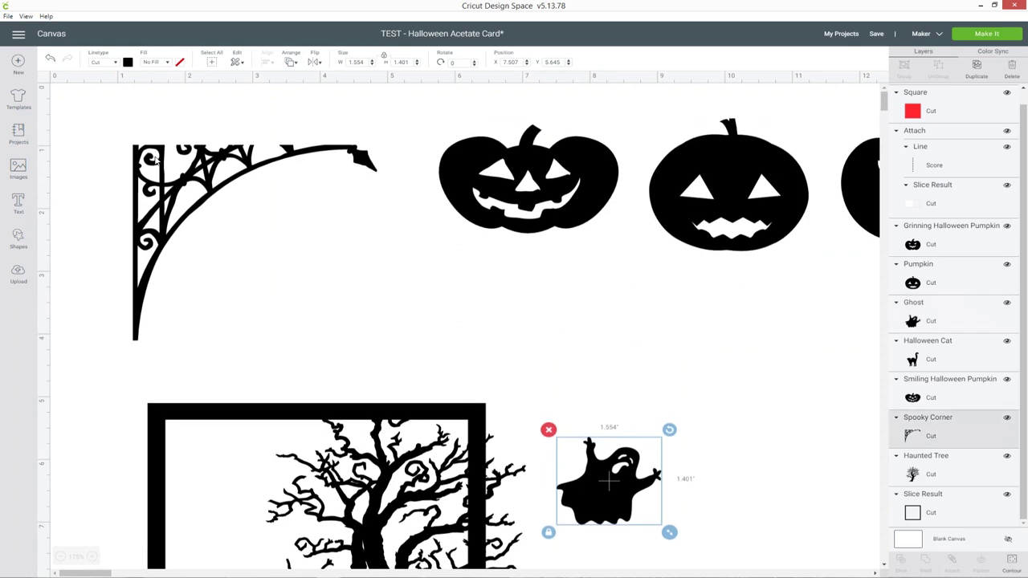
left_click(157, 160)
left_click_drag(387, 348, 265, 268)
left_click_drag(166, 157, 206, 432)
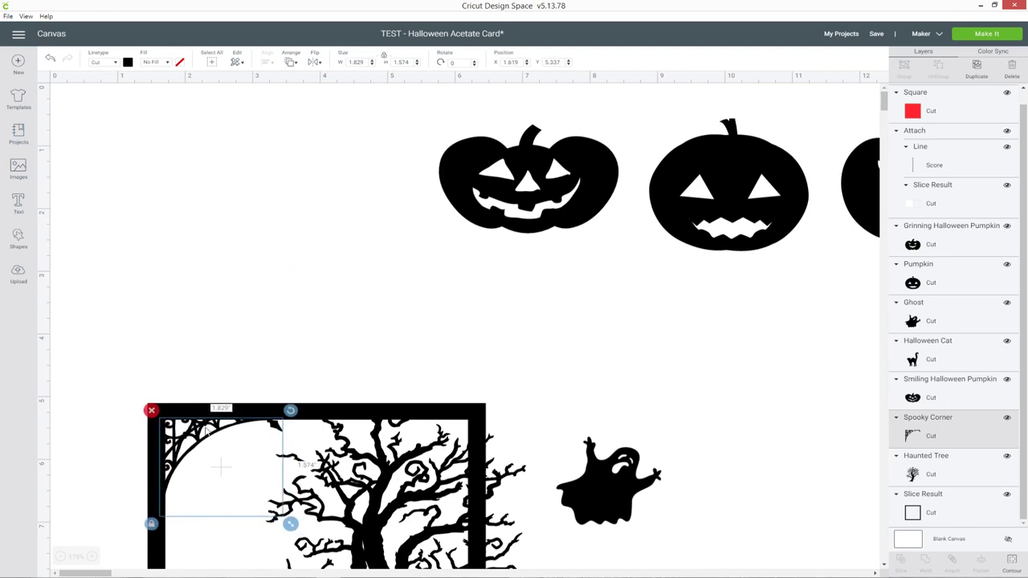
scroll(435, 428, "down", 3)
left_click_drag(294, 423, 309, 433)
left_click_drag(238, 330, 238, 325)
left_click(597, 290)
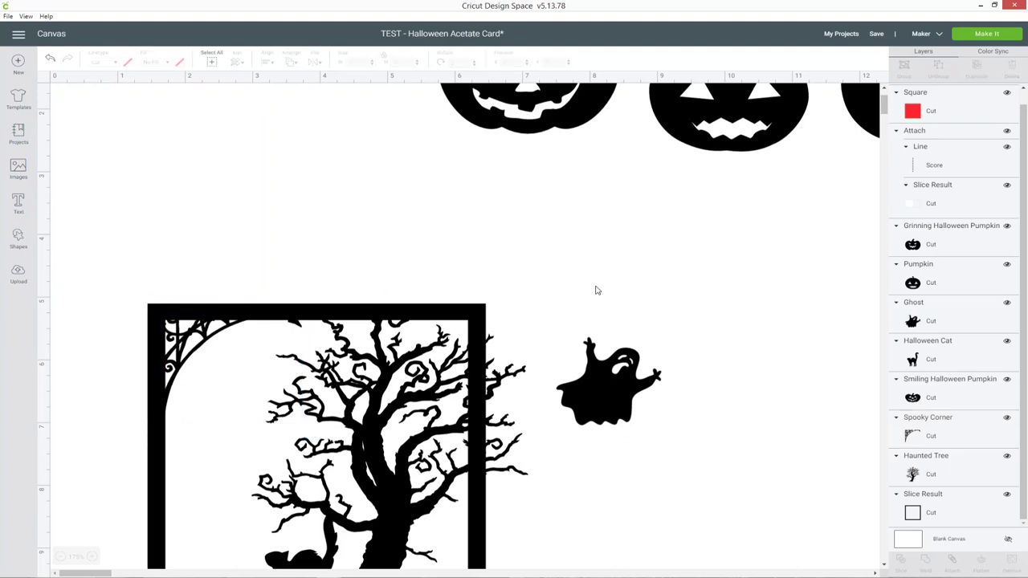
Enlarge the Ghost to about 2.4 inches wide and place it across the frame's left edge, touching the web and tree
scroll(652, 283, "down", 1)
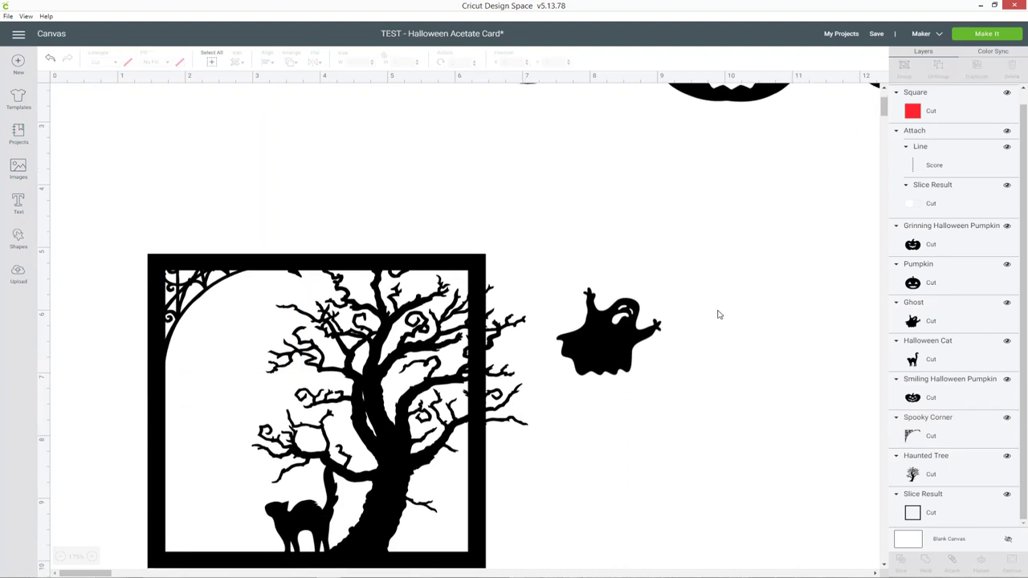
left_click(643, 346)
left_click_drag(610, 354, 293, 381)
left_click_drag(209, 377, 205, 359)
left_click_drag(276, 416, 315, 451)
left_click_drag(239, 403, 227, 407)
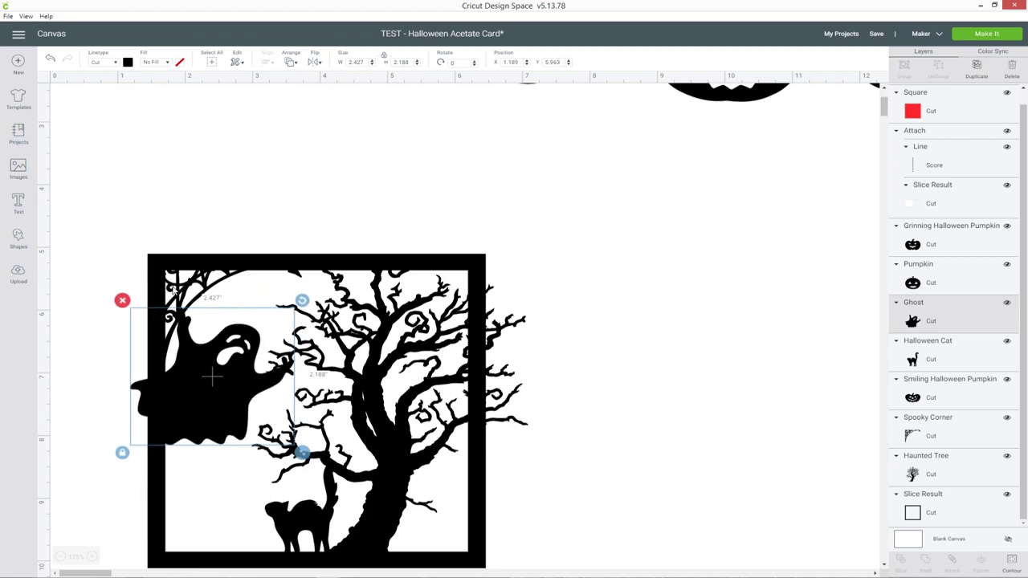
mouse_move(302, 452)
left_mouse_down()
mouse_move(330, 479)
mouse_move(302, 437)
left_mouse_up()
left_click(640, 420)
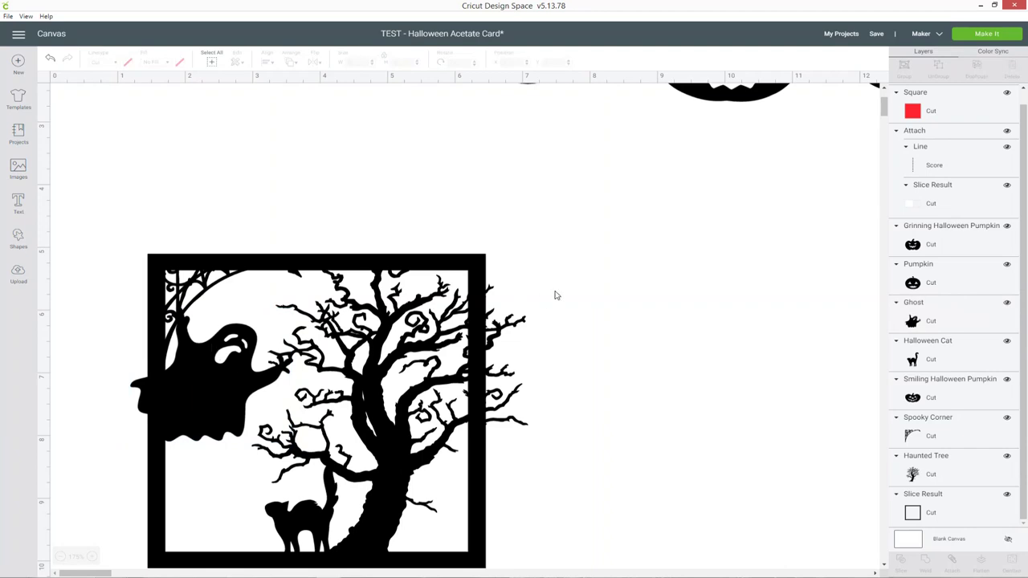
Enlarge the Haunted Tree to about 4.67 × 5.6 inches and reposition it so its branches extend past the frame's top and right edges
left_click(520, 319)
scroll(597, 431, "down", 3)
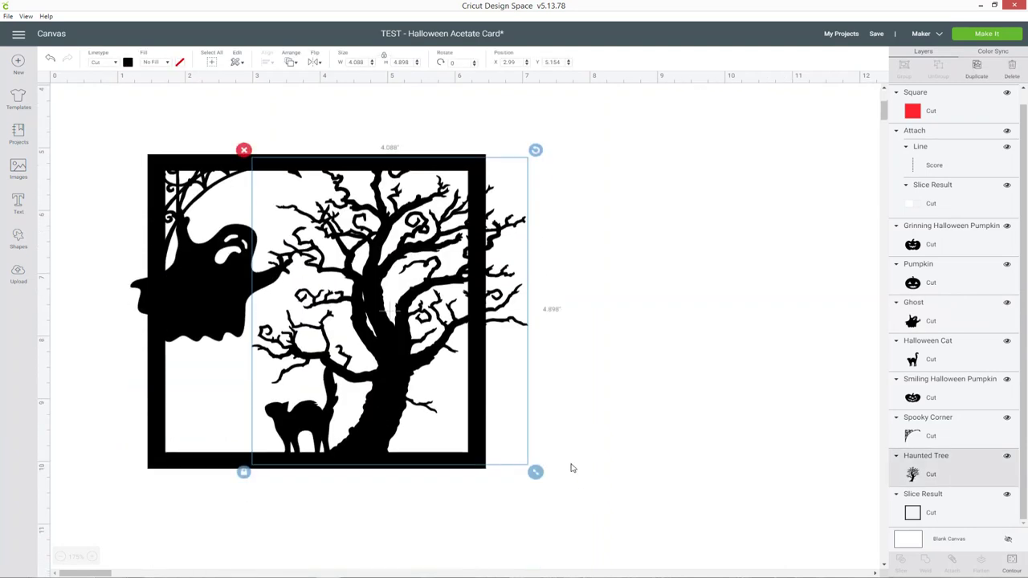
left_click_drag(536, 475, 577, 517)
left_click_drag(404, 428, 380, 374)
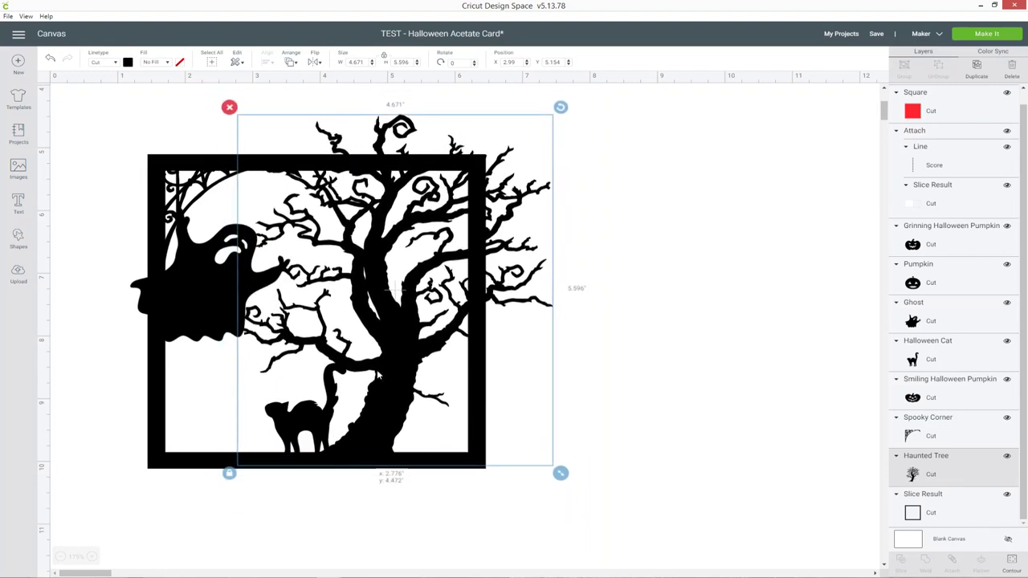
left_click_drag(380, 375, 374, 377)
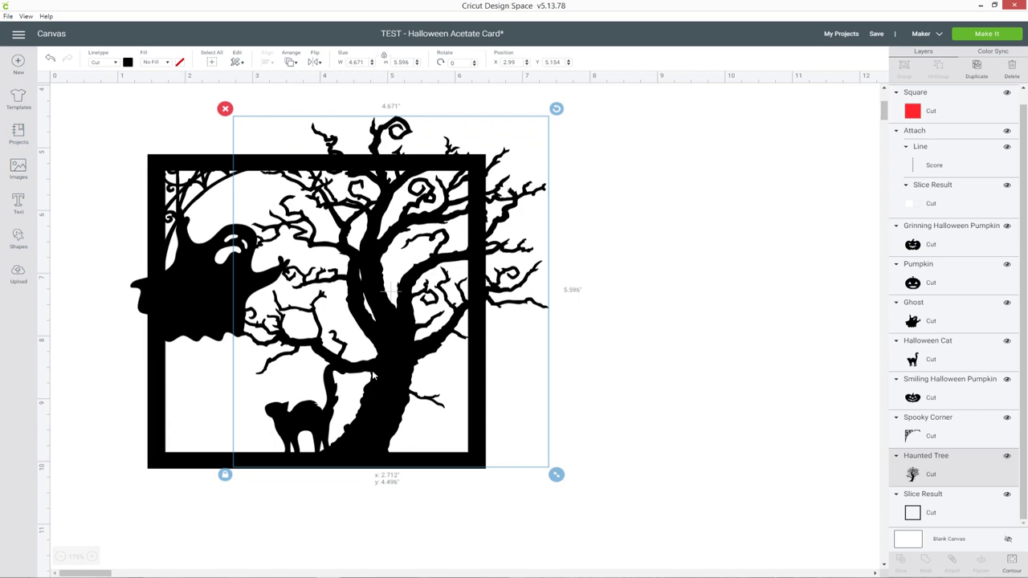
left_click(573, 395)
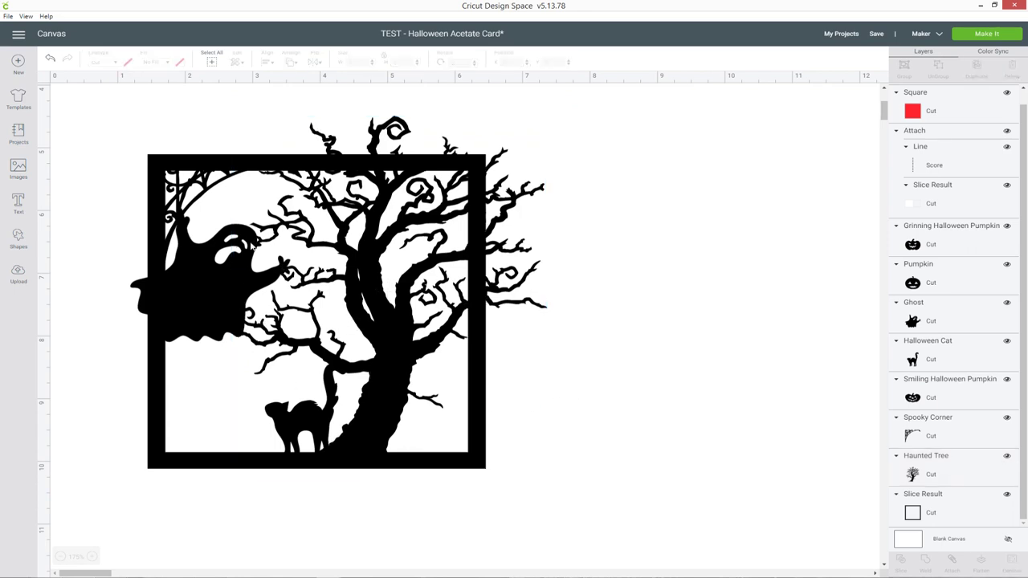
scroll(707, 277, "up", 1)
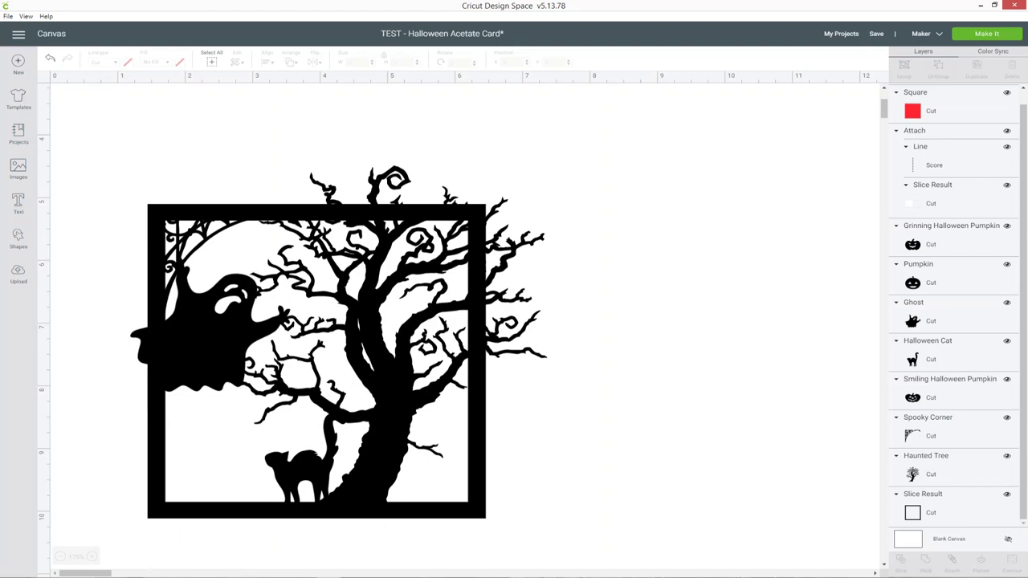
Examine up close where the web, ghost, tree and cat touch each other and the frame
left_click(94, 557)
left_click(93, 556)
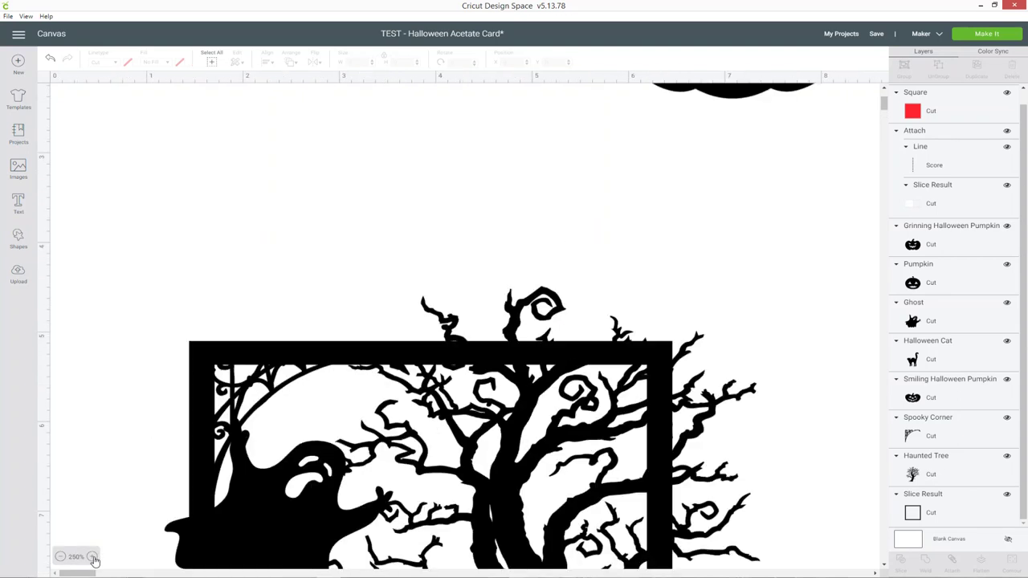
left_click(93, 556)
scroll(472, 385, "down", 3)
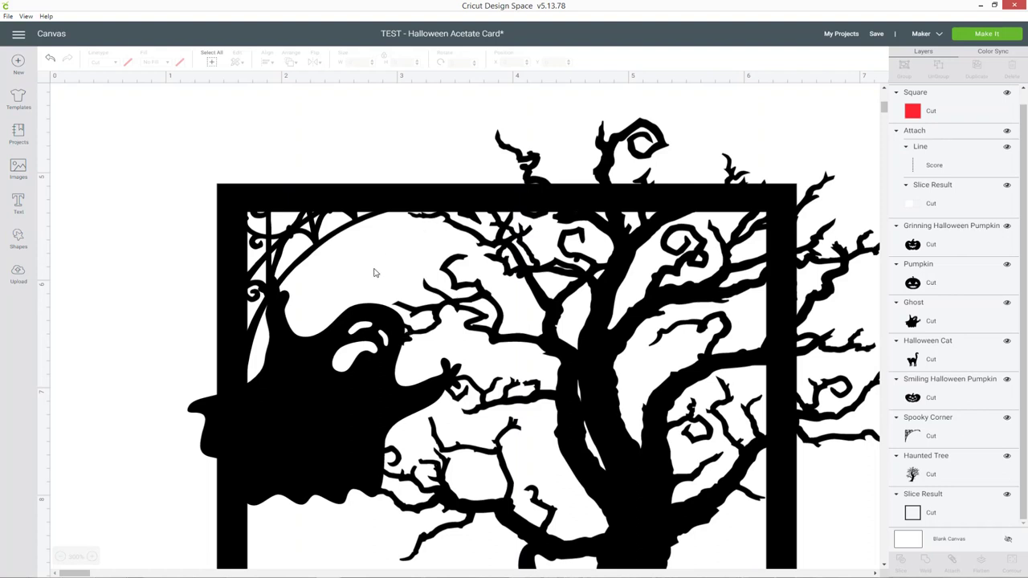
scroll(374, 273, "down", 3)
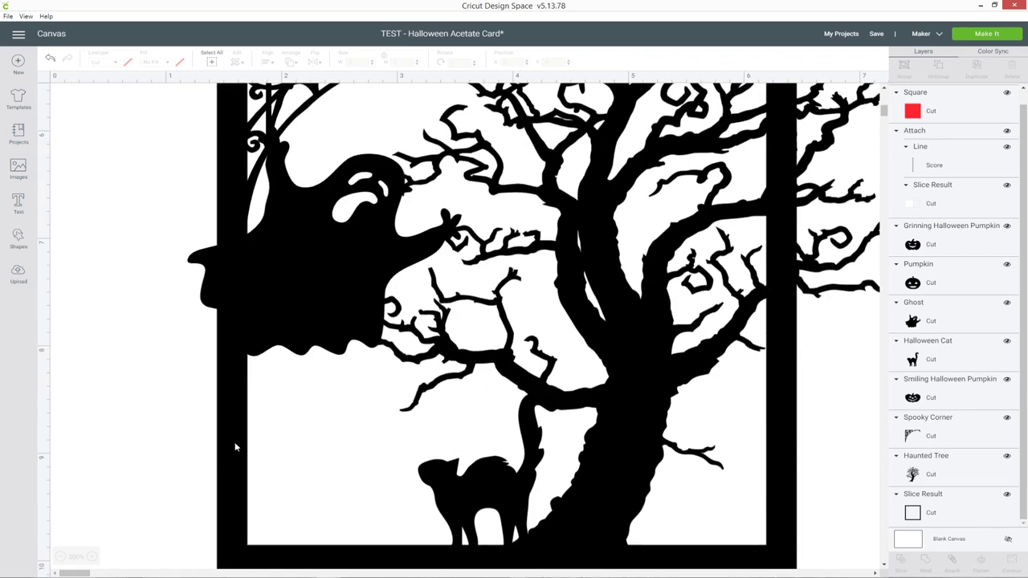
left_click(61, 558)
left_click(62, 557)
scroll(374, 313, "up", 10)
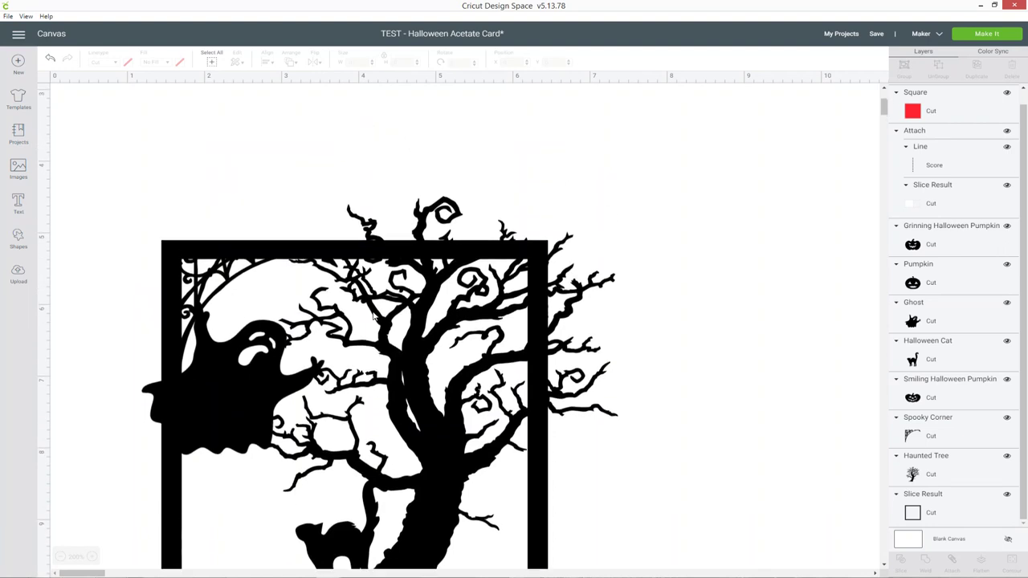
Shrink the Pumpkin to about 1.16 × 1.04 inches and place it in the frame's lower-right inner corner beside the tree trunk
left_click_drag(757, 145, 614, 400)
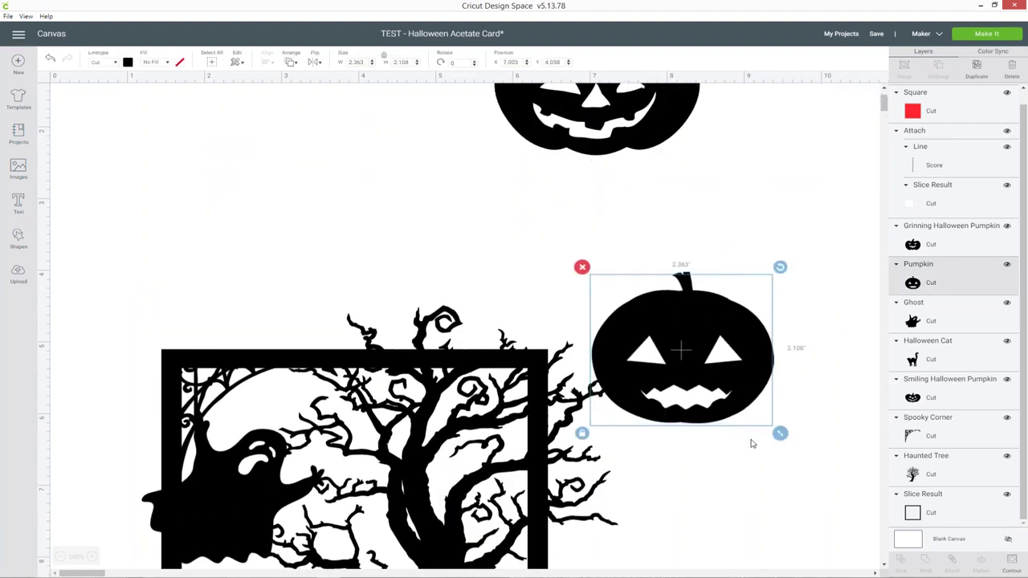
left_click_drag(768, 429, 702, 394)
scroll(754, 394, "down", 5)
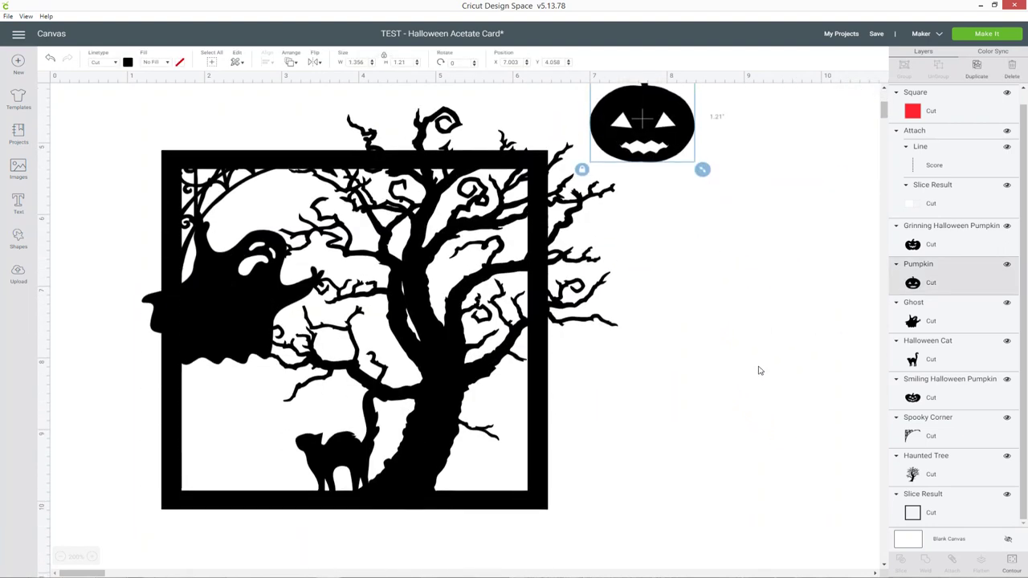
left_click_drag(670, 160, 548, 515)
left_click_drag(503, 487, 500, 479)
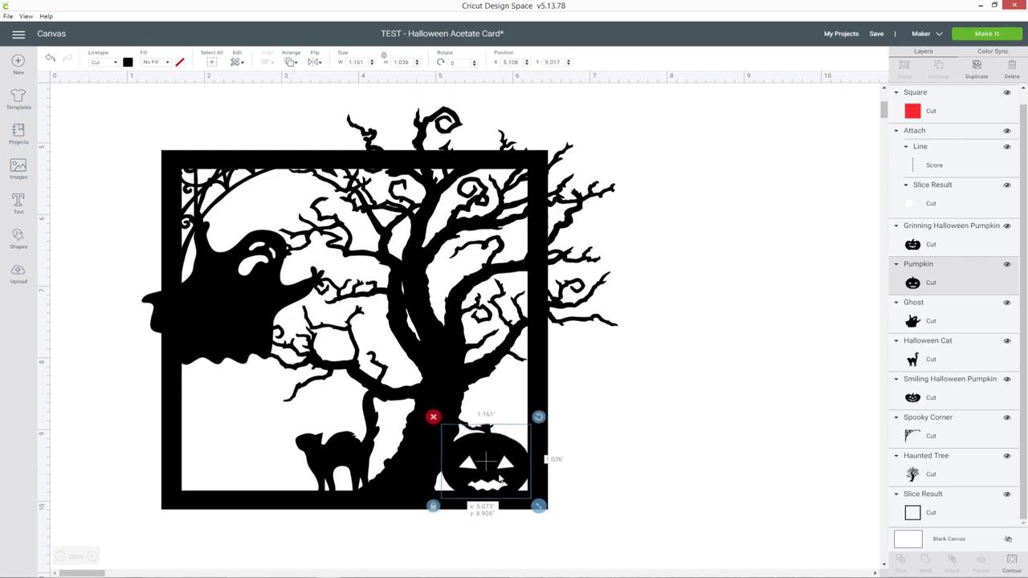
left_click(630, 445)
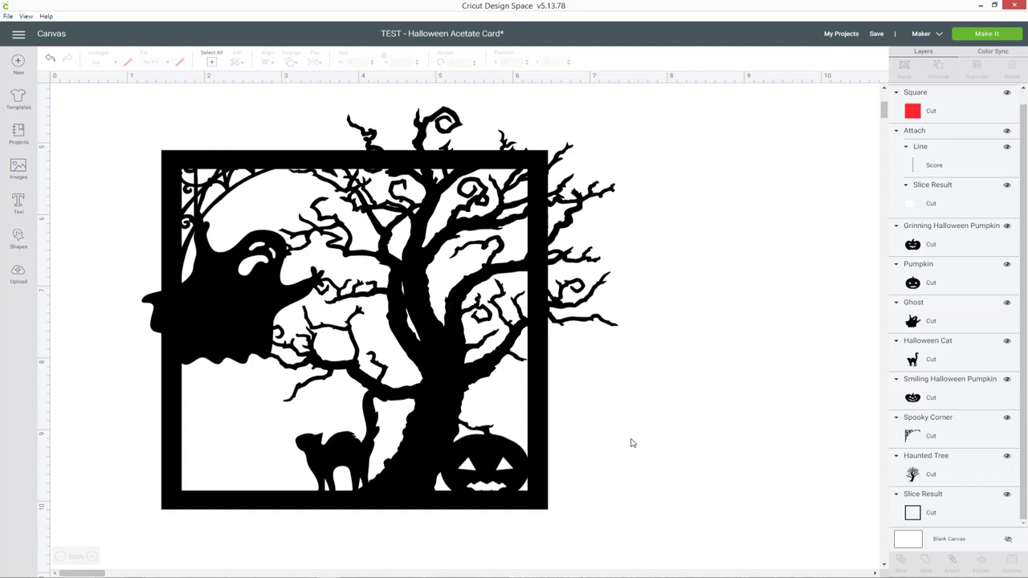
left_click(496, 463)
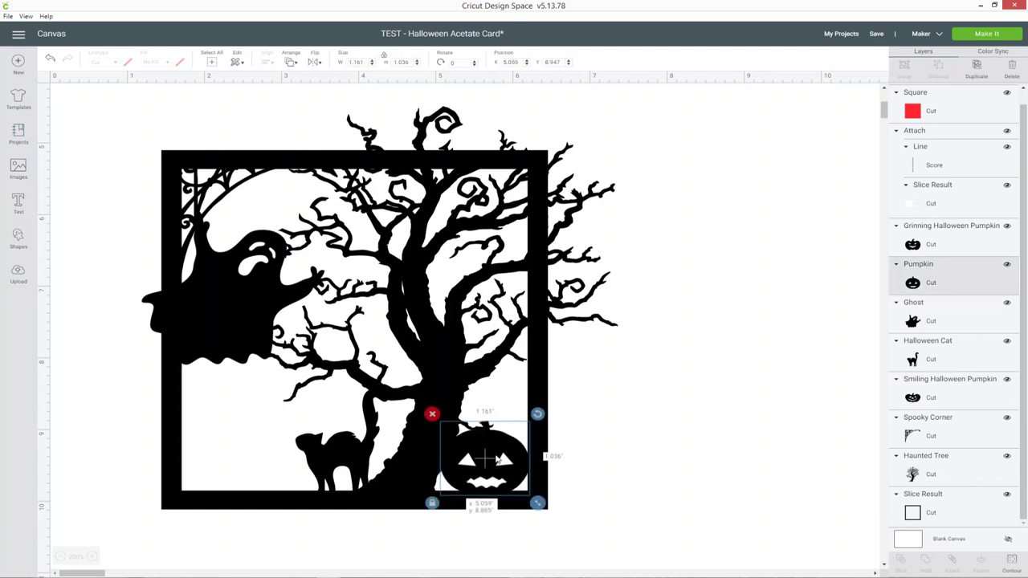
left_click(619, 443)
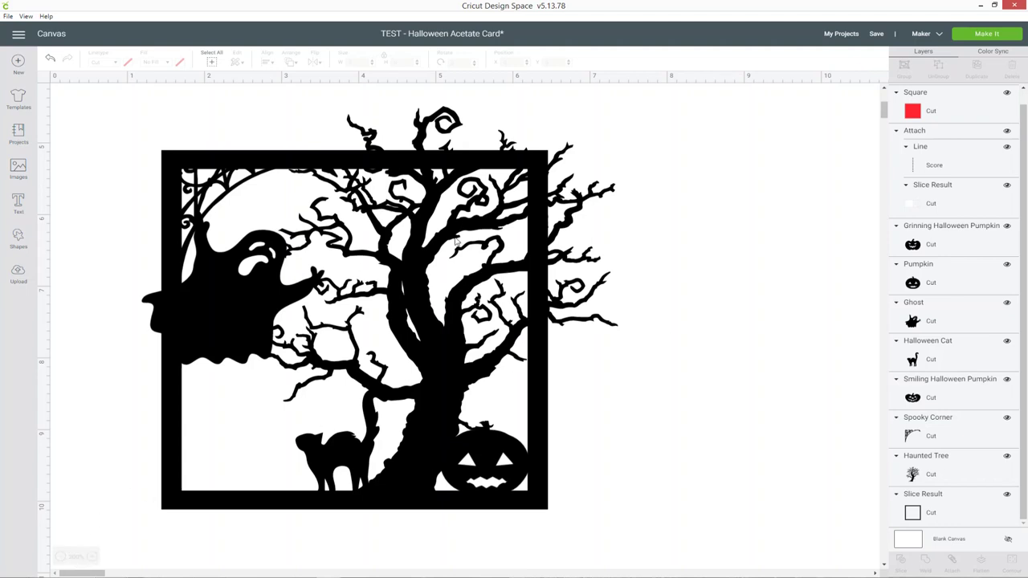
Move the Smiling Halloween Pumpkin and the Grinning Halloween Pumpkin down into the empty area to the right of the framed scene
scroll(484, 253, "up", 5)
left_click_drag(646, 221, 791, 505)
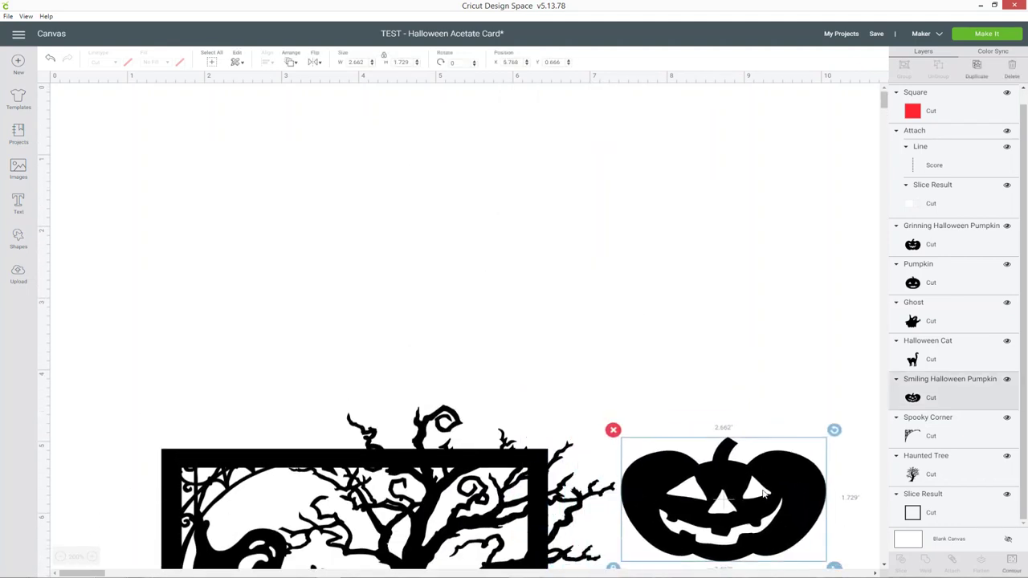
scroll(657, 268, "down", 3)
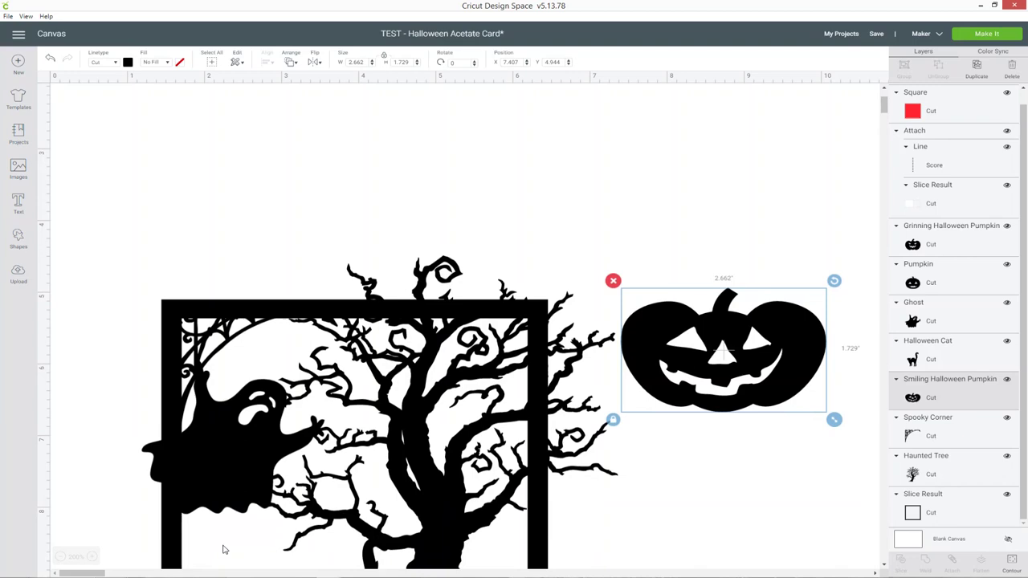
left_click(62, 556)
left_click(65, 555)
scroll(745, 193, "up", 2)
left_click_drag(746, 193, 545, 522)
Shrink the Grinning Halloween Pumpkin to a similar small size and the Smiling Halloween Pumpkin to about 1.53 × 1 inches
scroll(544, 522, "down", 4)
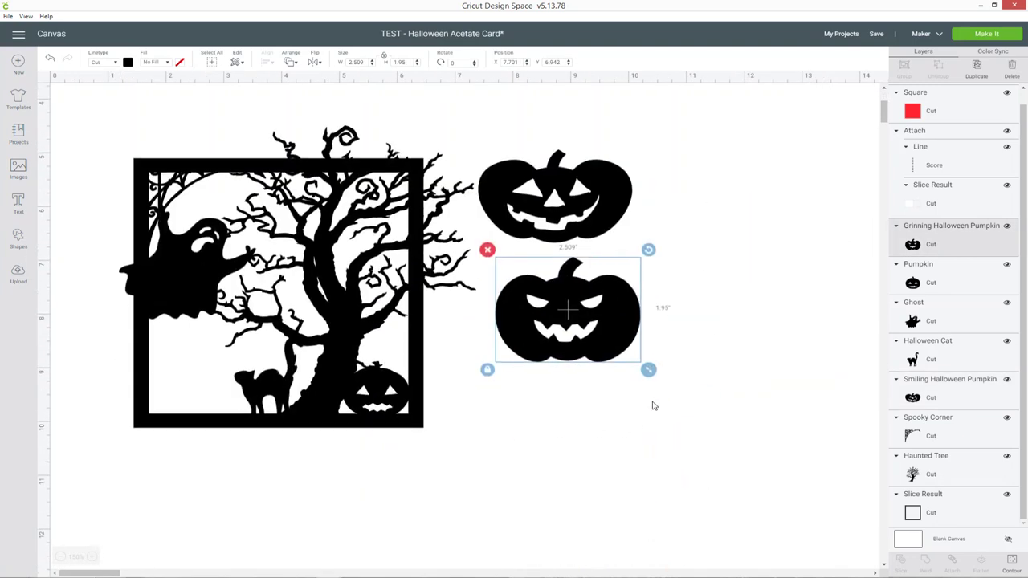
left_click_drag(650, 367, 585, 344)
left_click(610, 228)
left_click_drag(637, 244, 578, 208)
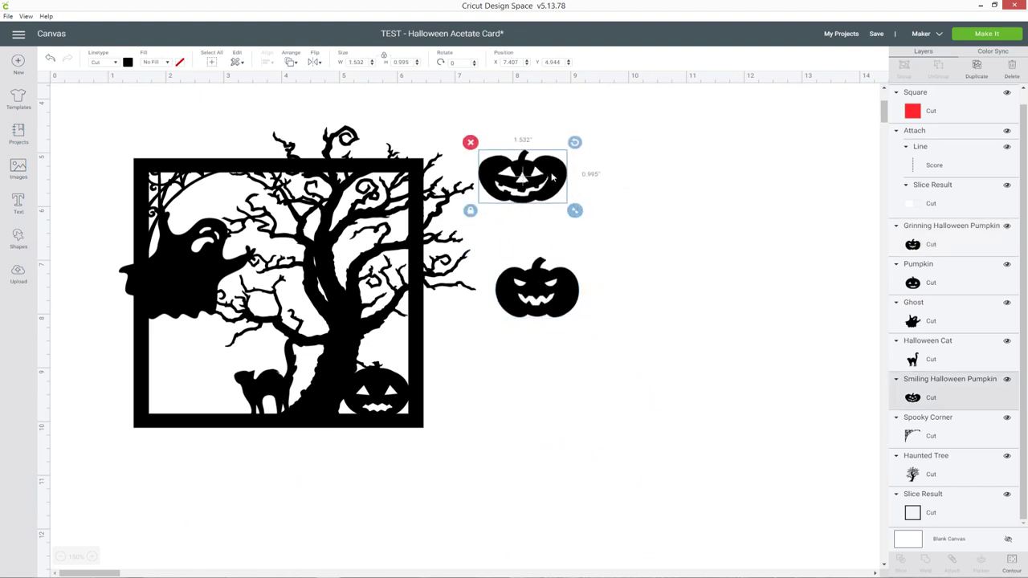
Place the Smiling Halloween Pumpkin in the frame's lower-left inner corner and stack the Grinning Halloween Pumpkin on top of it
left_click(92, 556)
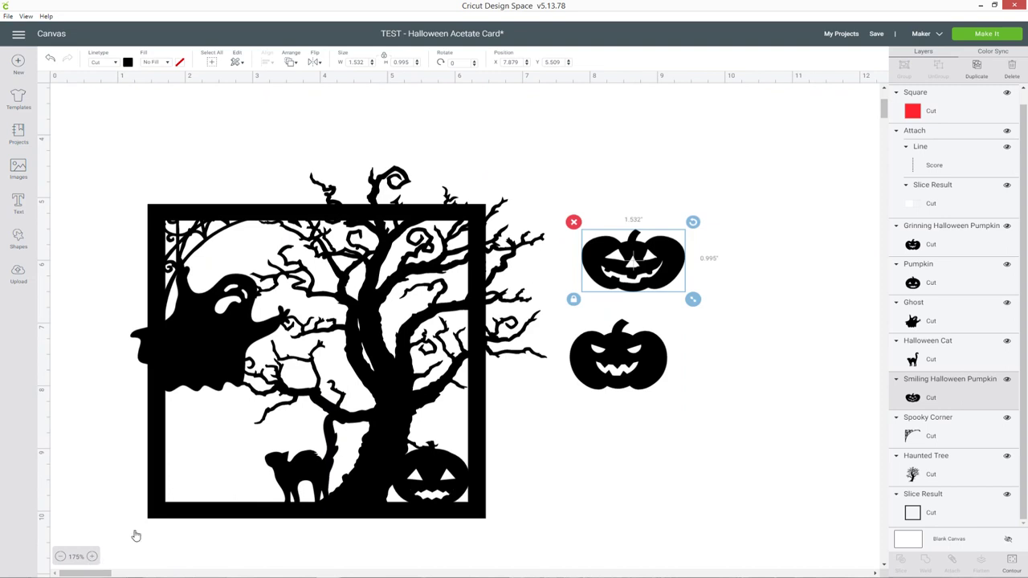
left_click(92, 556)
scroll(379, 397, "down", 5)
scroll(387, 393, "up", 2)
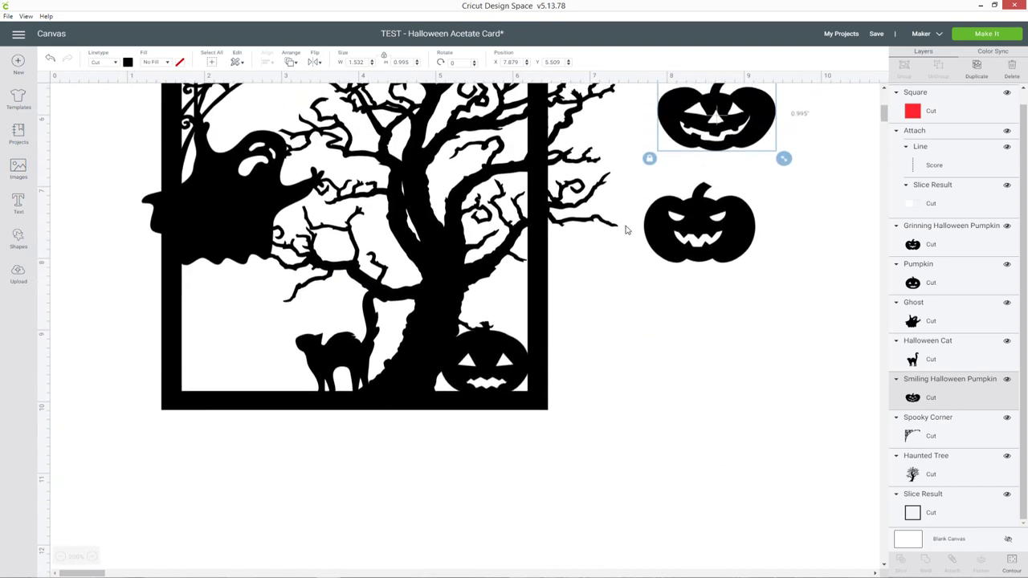
left_click_drag(744, 123, 251, 365)
left_click_drag(288, 405, 280, 404)
left_click_drag(246, 375, 244, 385)
left_click_drag(731, 250, 237, 343)
left_click(643, 338)
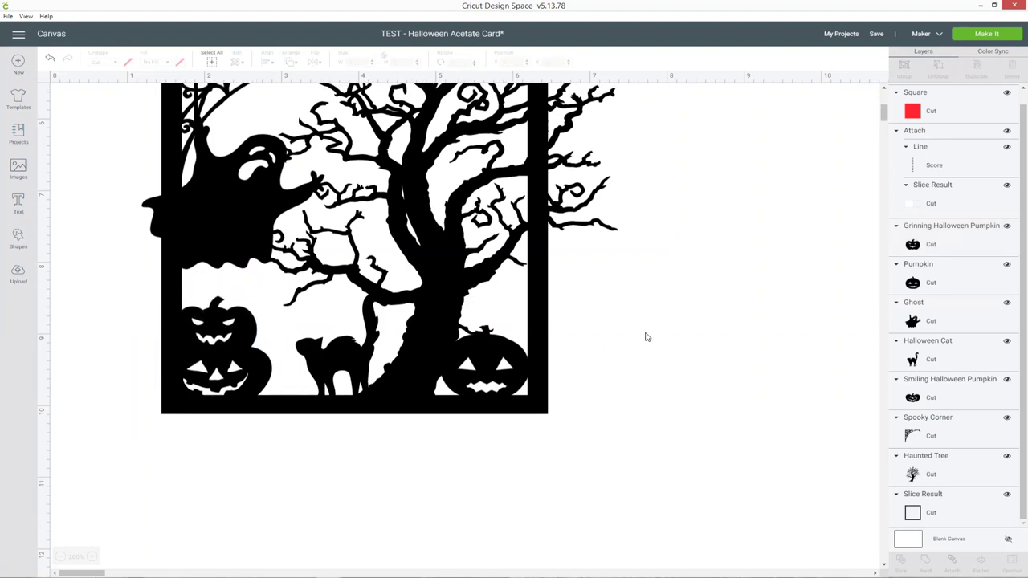
Group the frame, tree, web, ghost, cat and all three pumpkins, and collapse the group's layer list
scroll(650, 341, "up", 1)
scroll(664, 351, "up", 2)
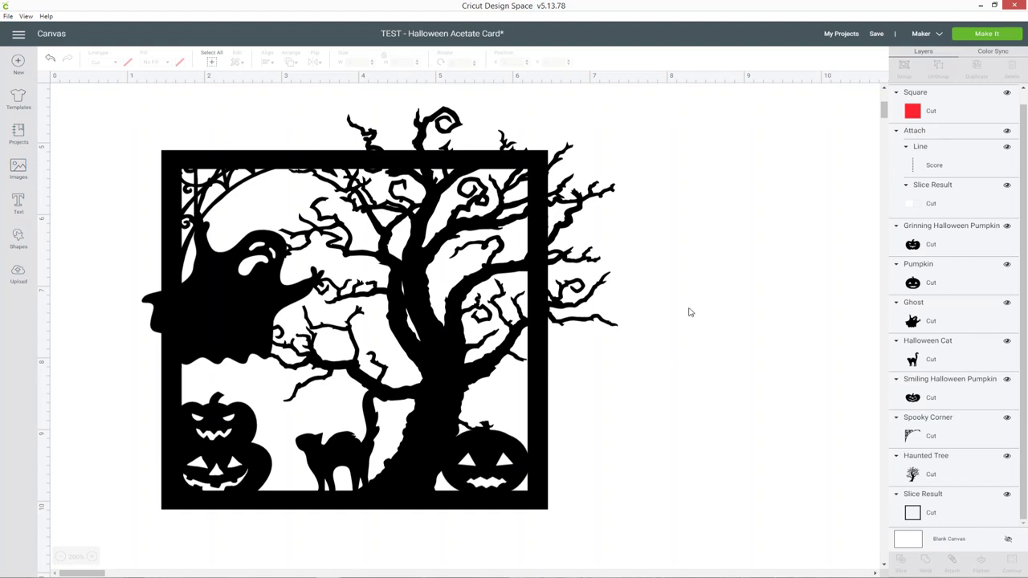
left_click_drag(115, 91, 678, 536)
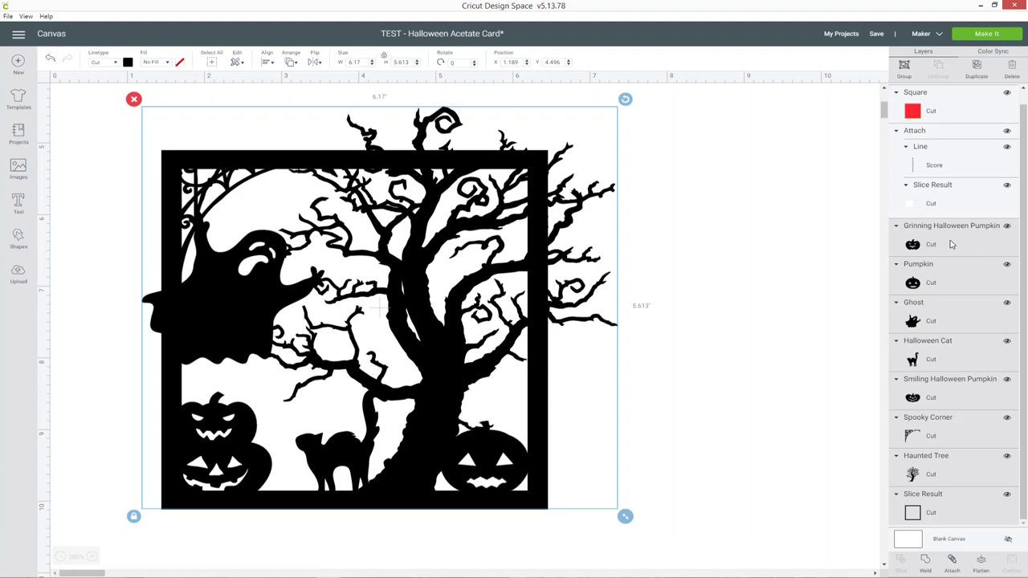
left_click(904, 68)
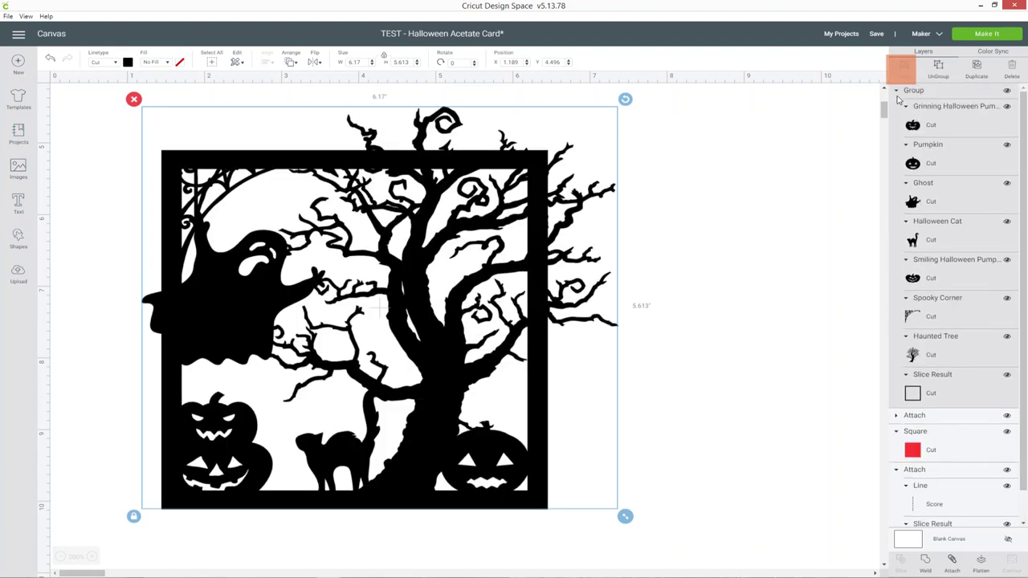
left_click(896, 90)
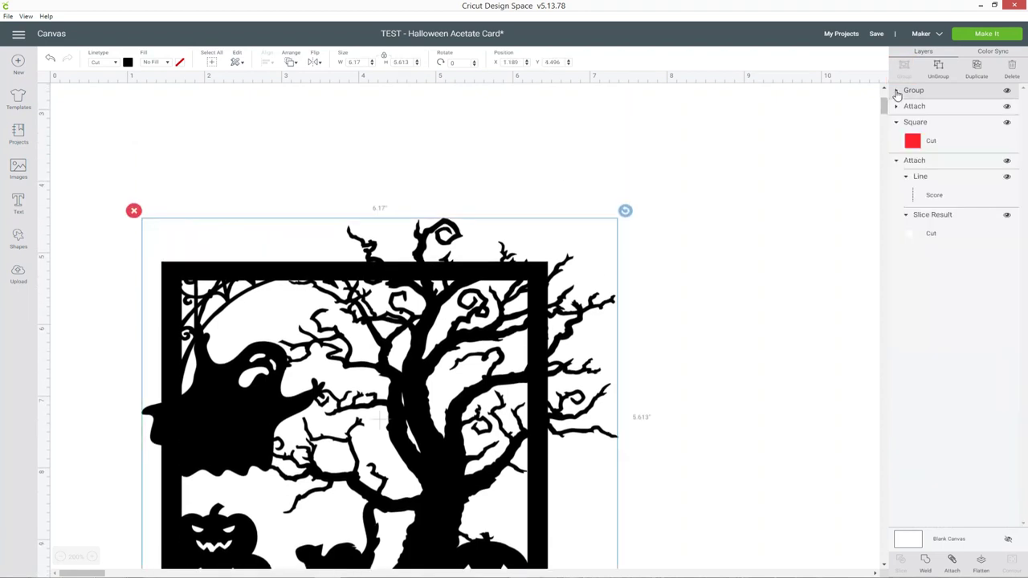
left_click(1006, 90)
left_click(1006, 91)
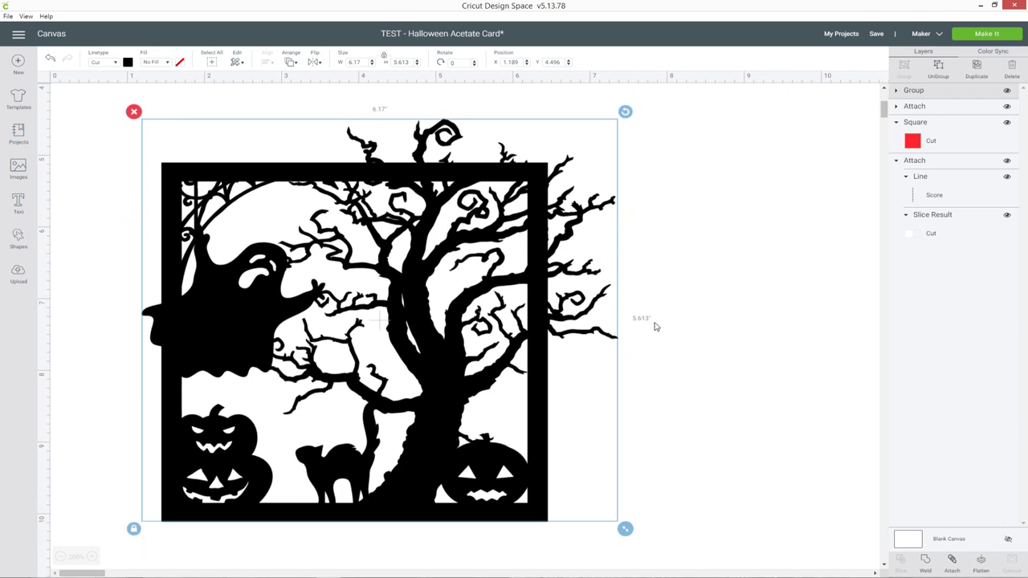
Duplicate the grouped scene, then collapse and hide the copy as a backup
right_click(931, 98)
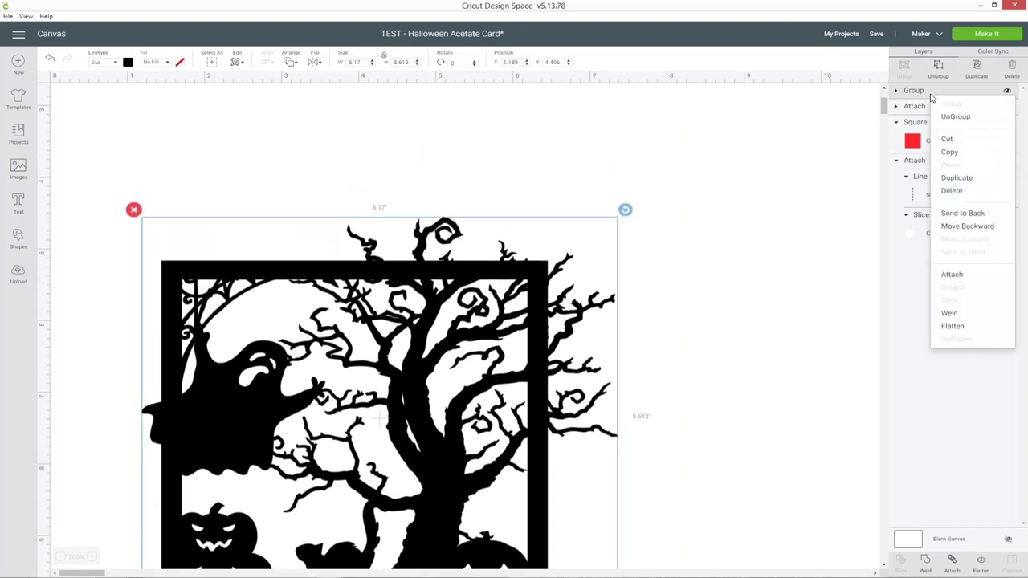
left_click(957, 177)
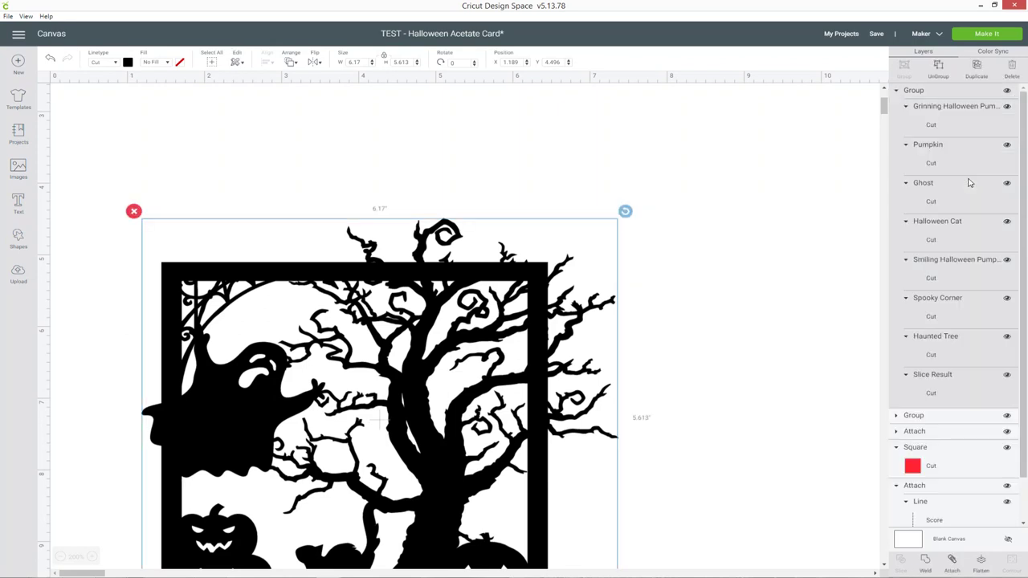
left_click(898, 91)
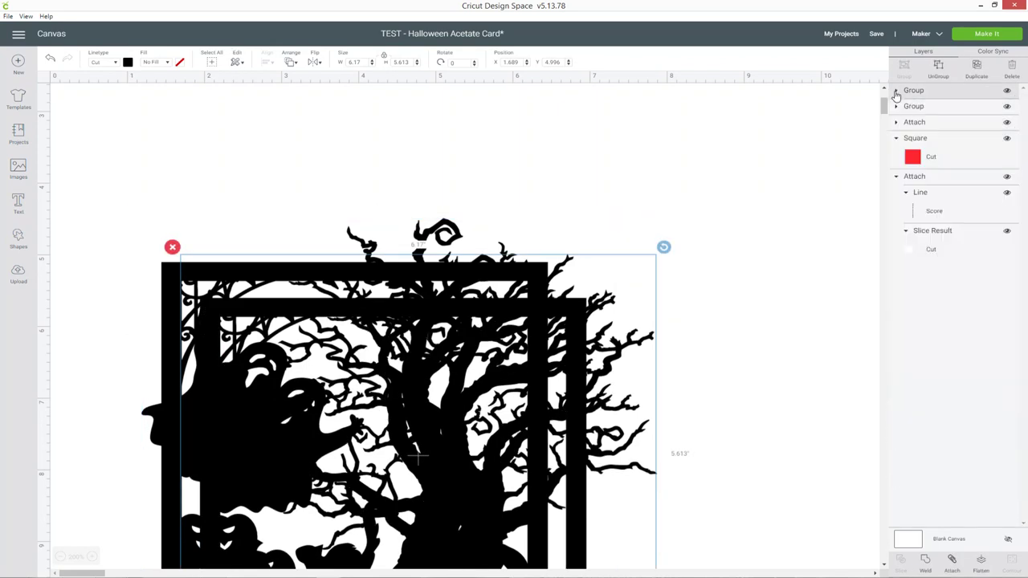
left_click(1007, 93)
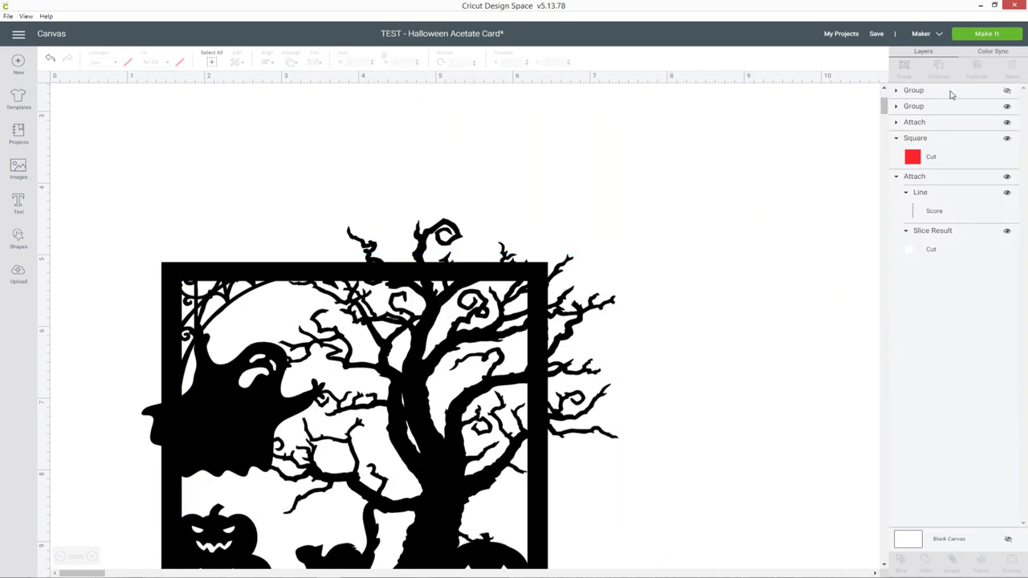
Ungroup the visible scene into its separate frame, tree, web, ghost, cat and pumpkin layers
left_click(896, 105)
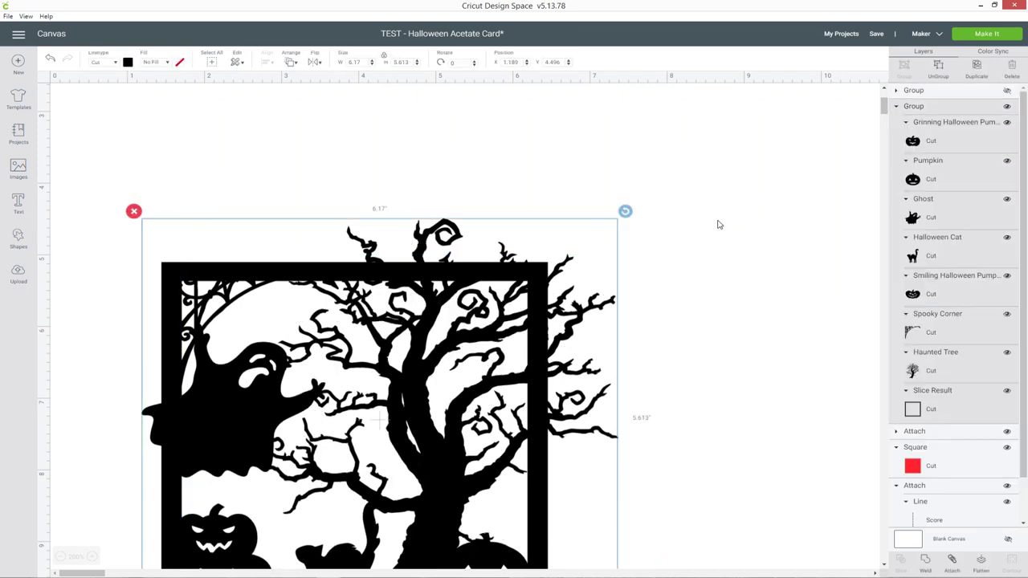
scroll(717, 223, "down", 2)
scroll(577, 342, "down", 2)
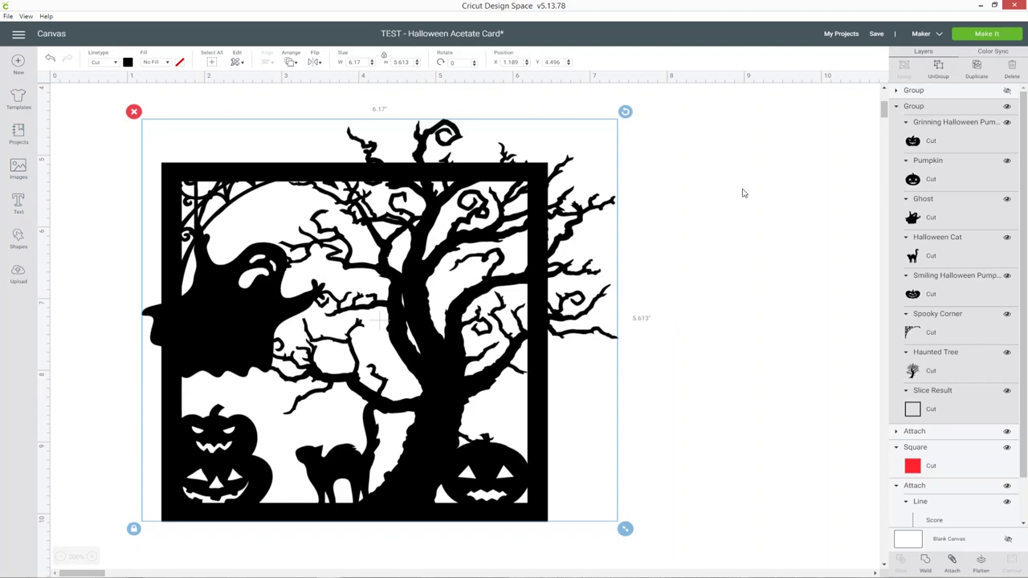
left_click(787, 165)
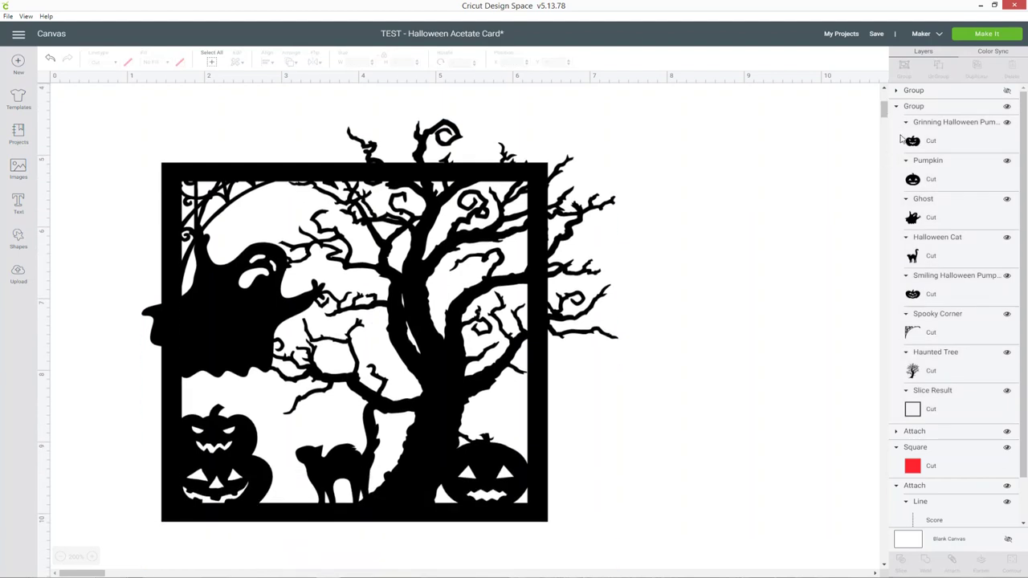
left_click(913, 106)
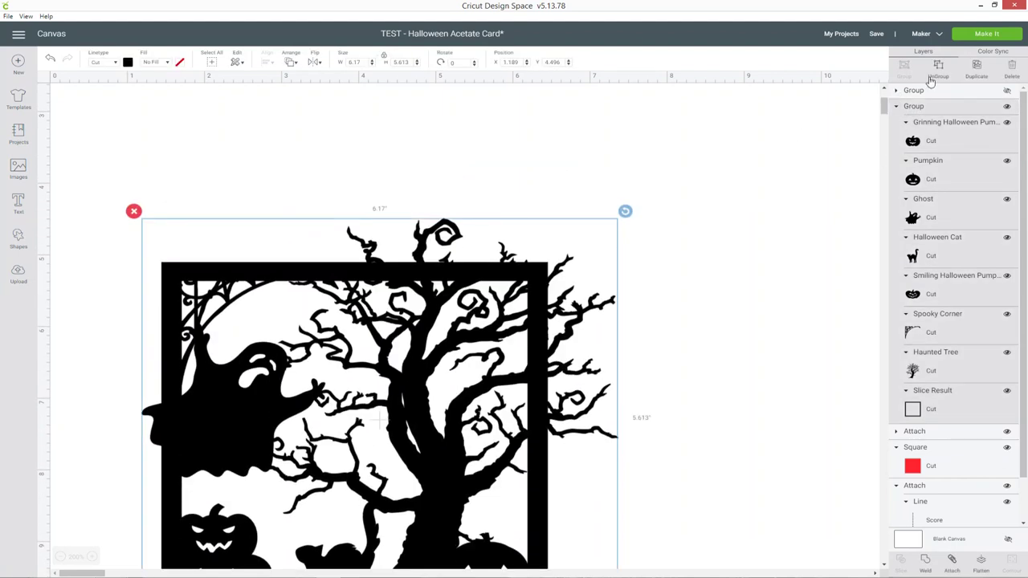
left_click(937, 71)
left_click(720, 190)
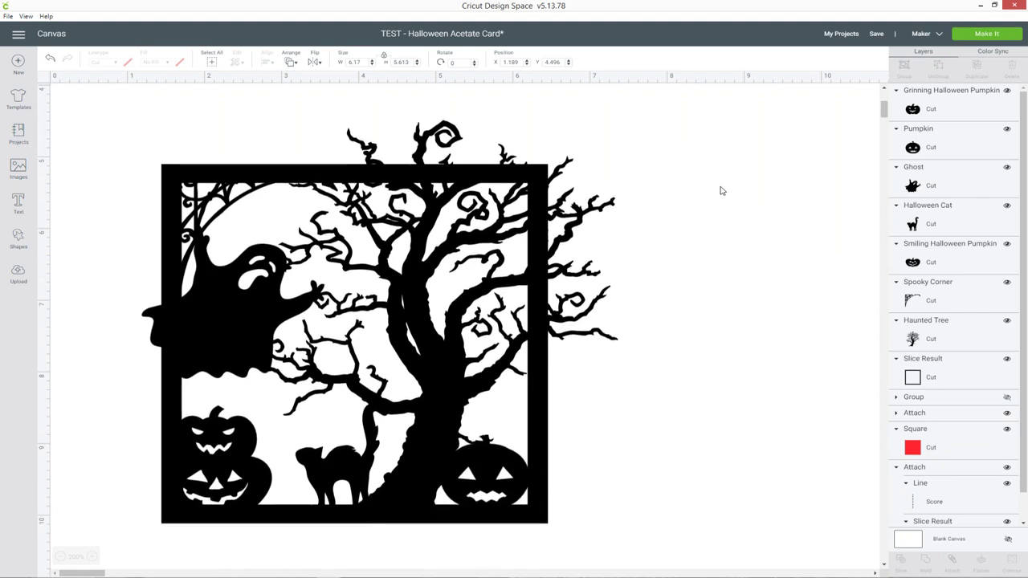
Duplicate the black square frame and lay the copy over the original frame
left_click(945, 375)
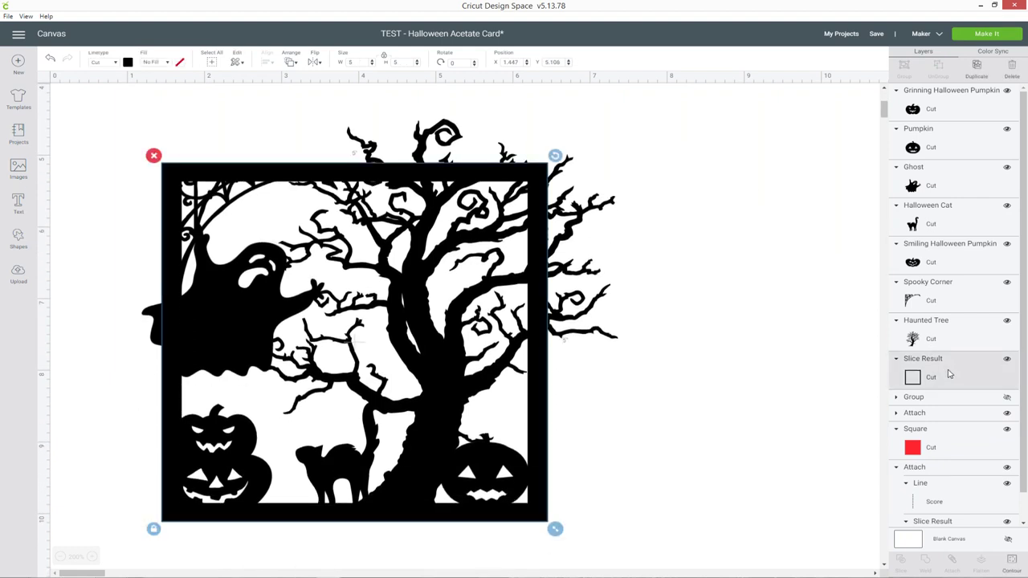
right_click(966, 374)
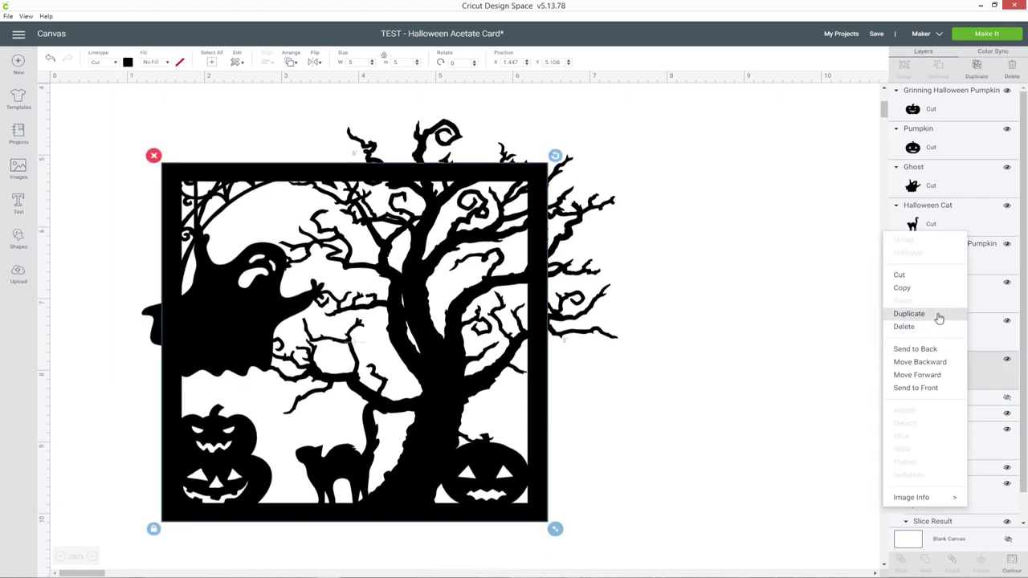
left_click(937, 318)
left_click_drag(584, 220, 543, 186)
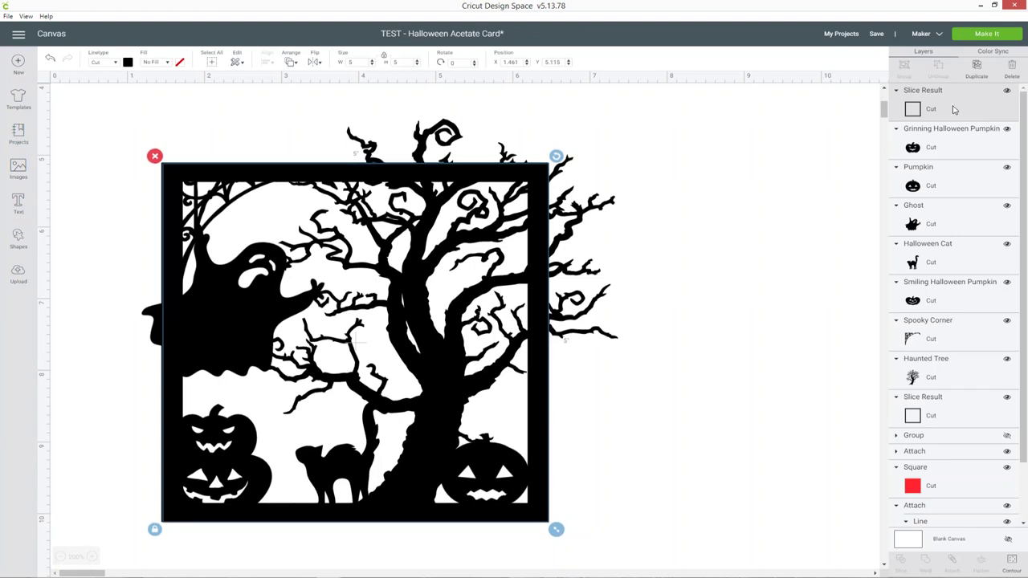
Center the two black frames on each other and hide the copy
left_click(950, 413, "shift")
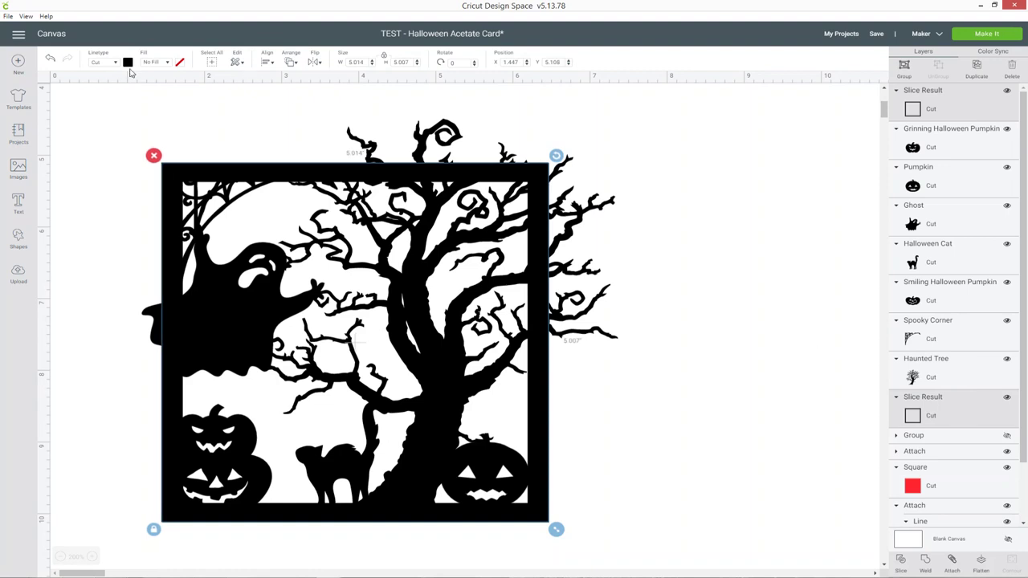
left_click(268, 63)
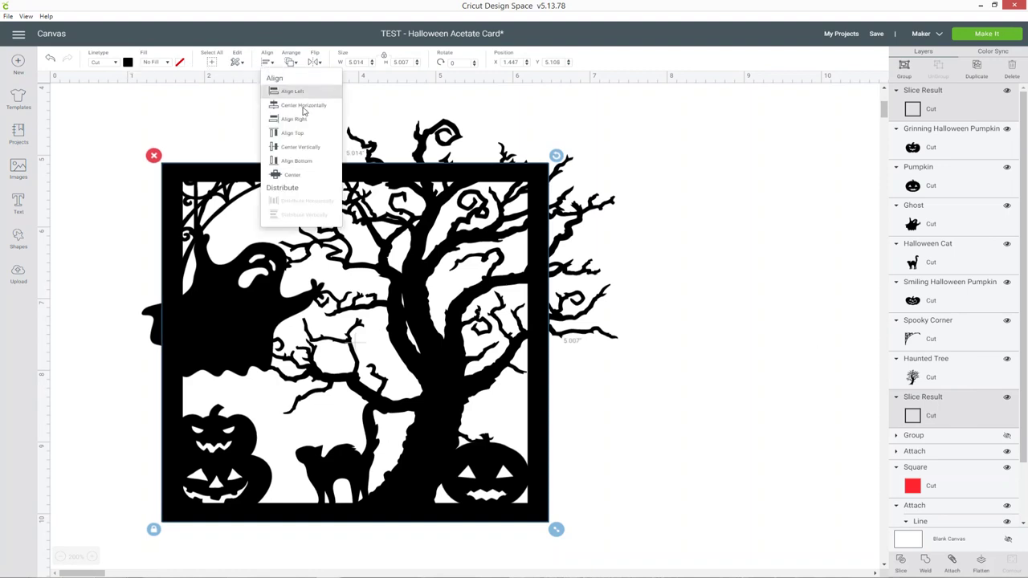
left_click(297, 175)
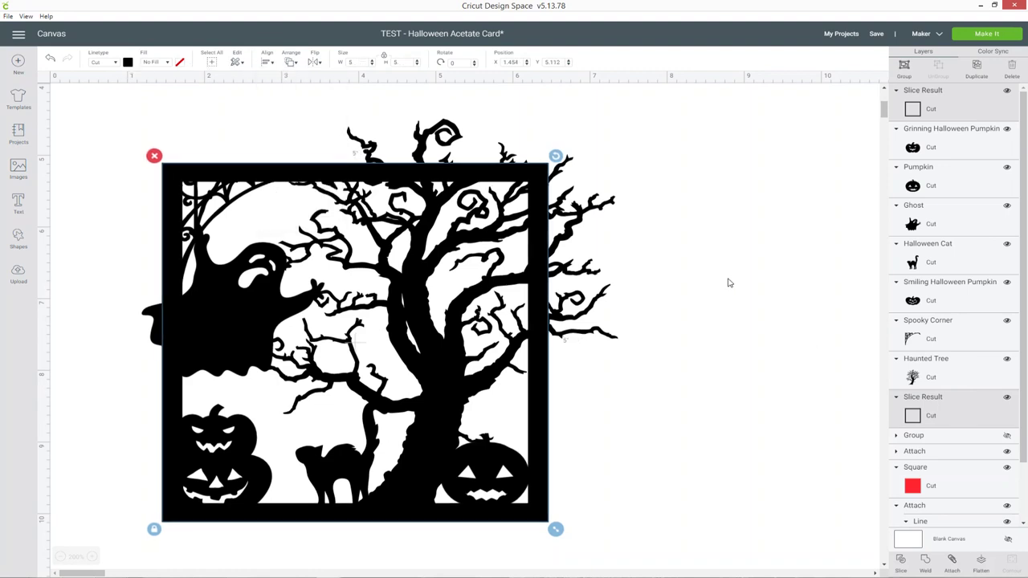
left_click(729, 283)
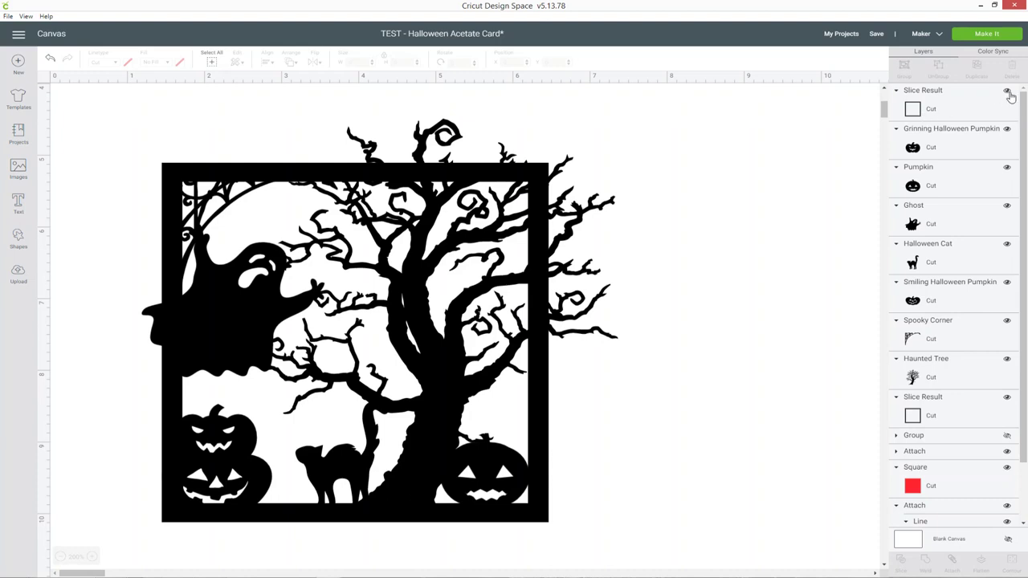
Weld the visible frame, tree, web, ghost, cat and three pumpkins into one shape
left_click(955, 154)
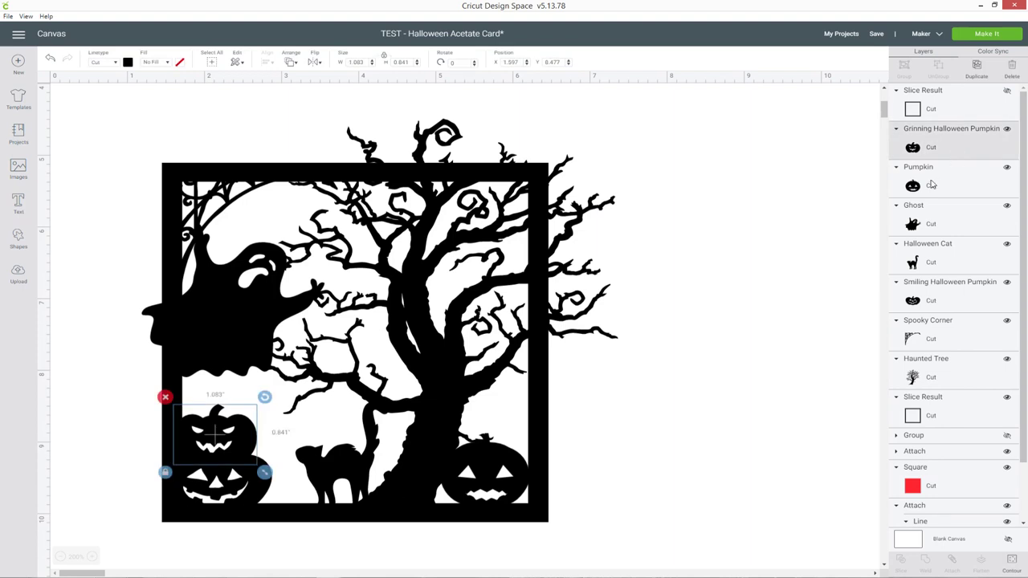
left_click(931, 184)
left_click(936, 220)
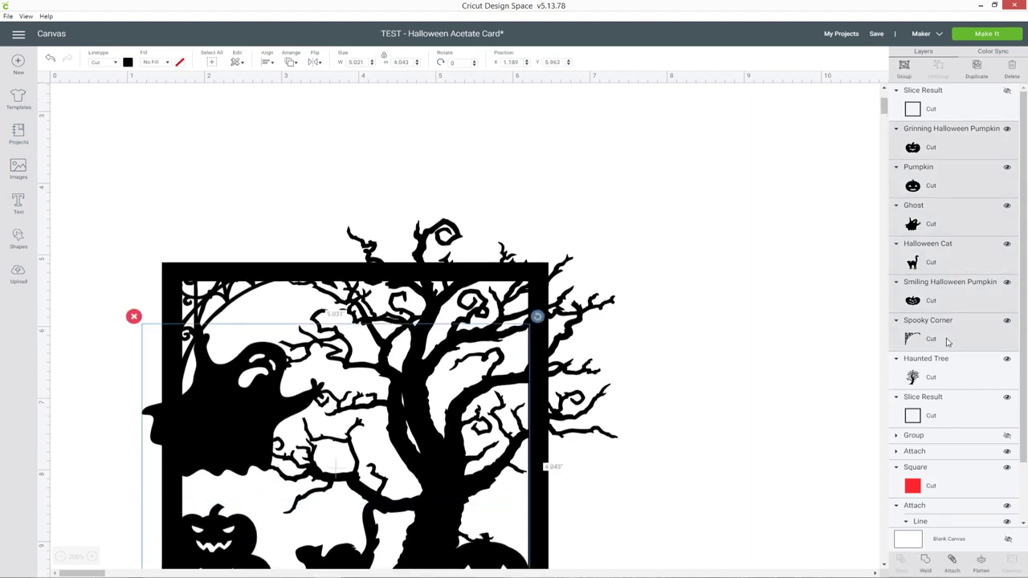
left_click(944, 401)
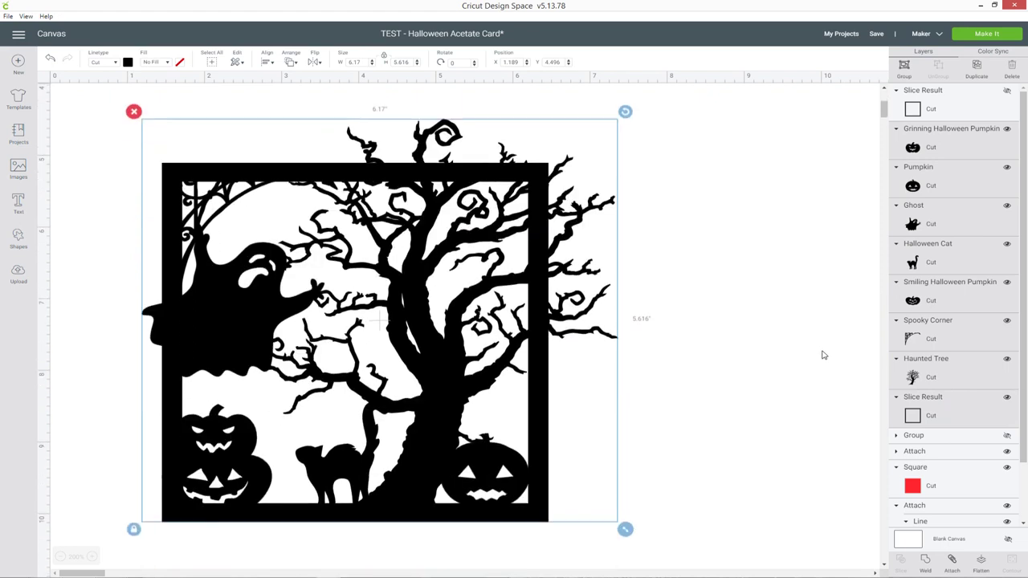
left_click(925, 567)
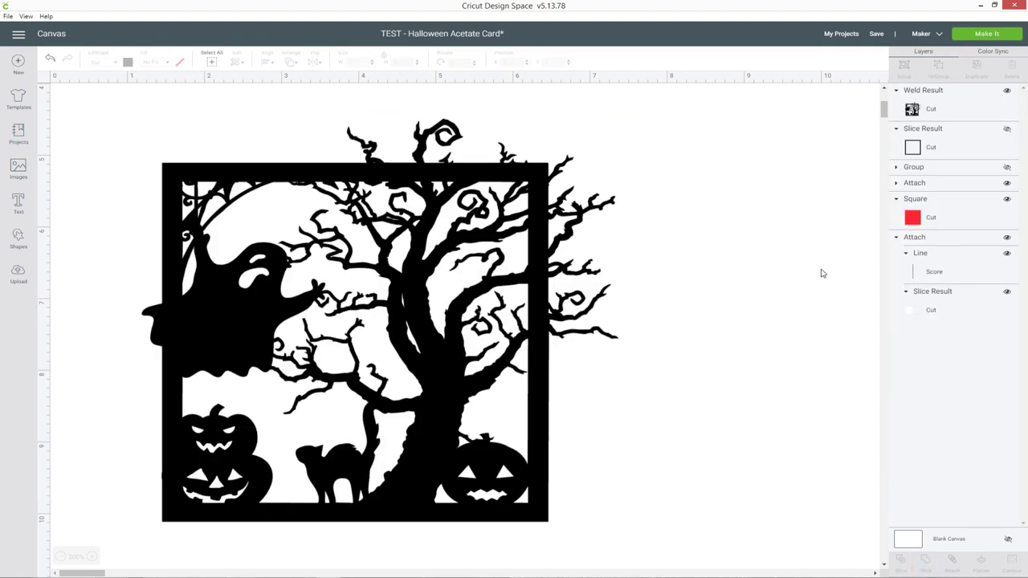
Add a square shape to the canvas and color it orange
left_click(942, 110)
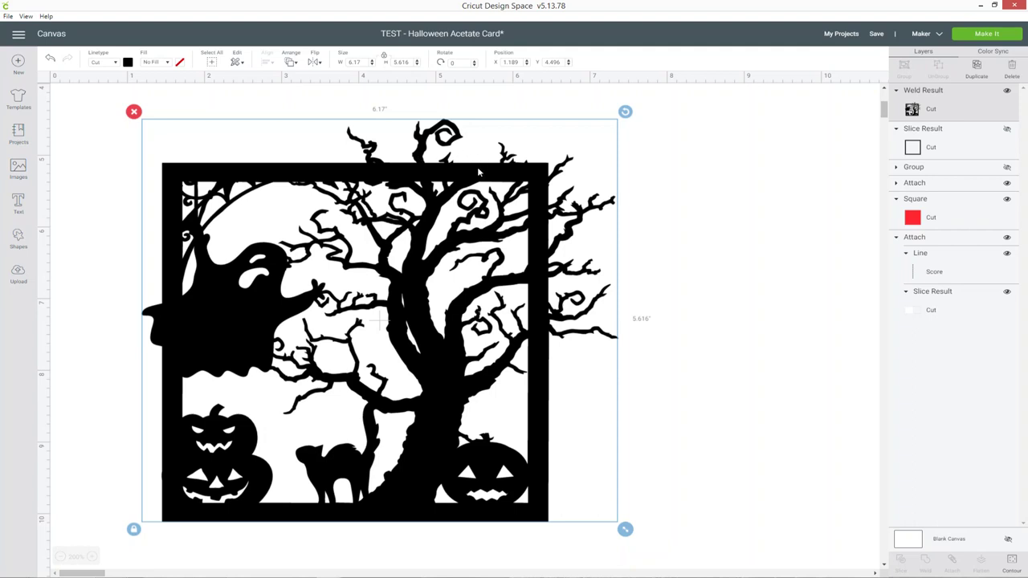
left_click(17, 238)
left_click(64, 169)
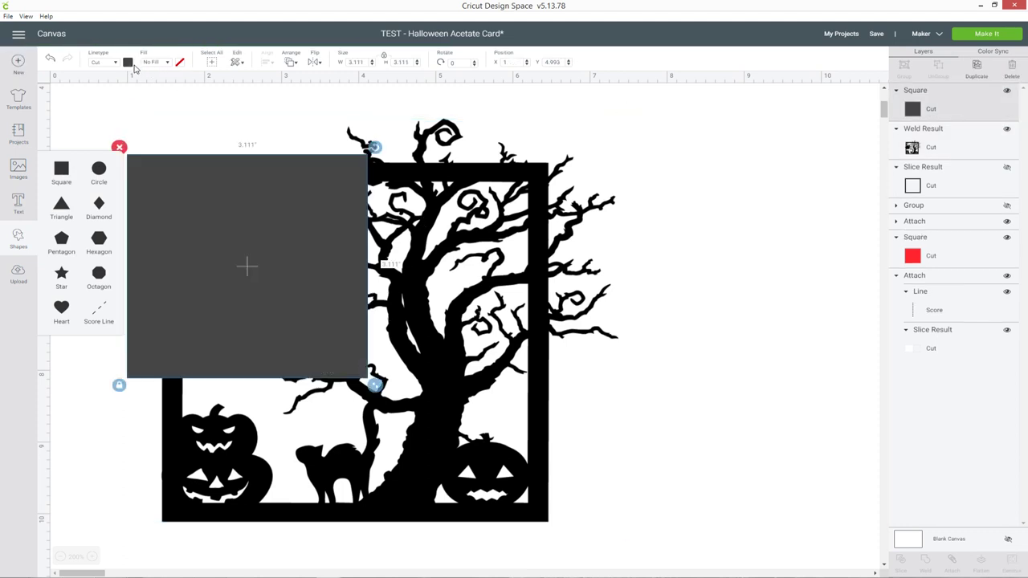
left_click(128, 62)
left_click(219, 127)
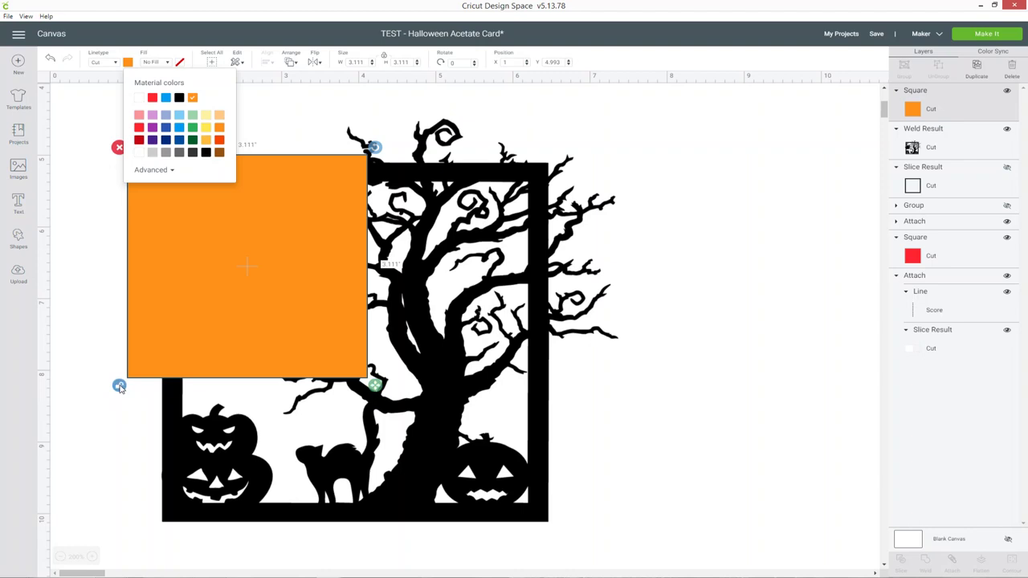
Unlock the orange square's proportions, reshape it to about 6.2 by 1.35 inches and place it over the branches along the frame's top edge
left_click_drag(201, 351, 253, 358)
left_click_drag(404, 385, 648, 265)
left_click_drag(548, 214, 619, 126)
scroll(580, 263, "up", 3)
left_click_drag(534, 252, 546, 232)
left_click_drag(635, 228, 632, 239)
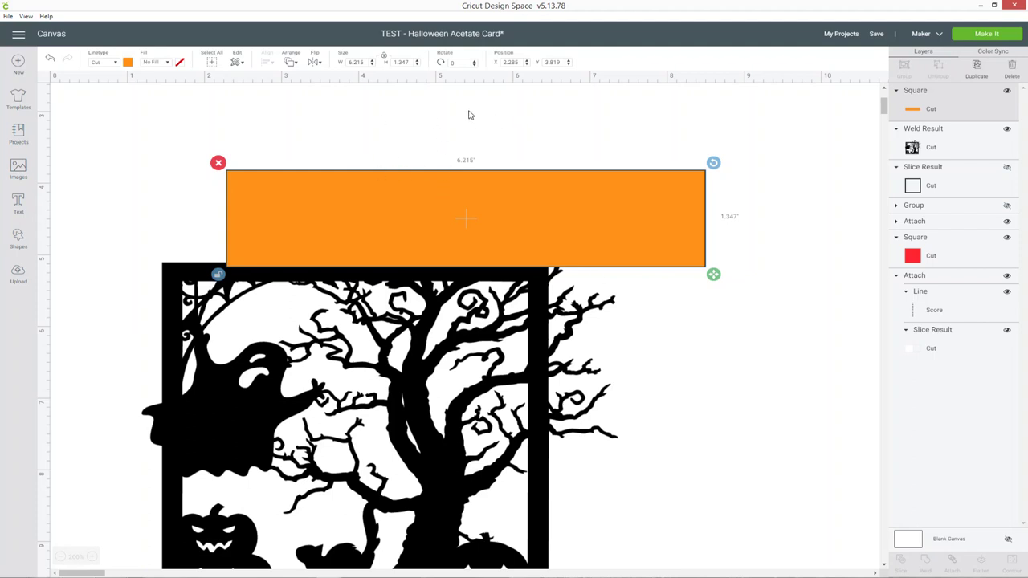
scroll(805, 211, "down", 1)
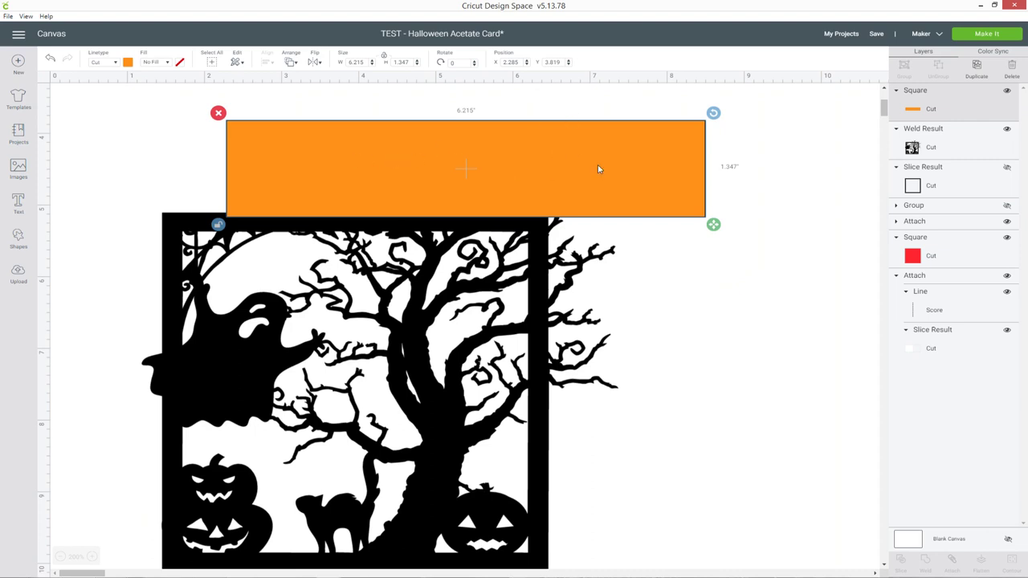
Duplicate the orange rectangle, rotate the copy 90 degrees and place it over the branches beyond the frame's right edge
right_click(626, 172)
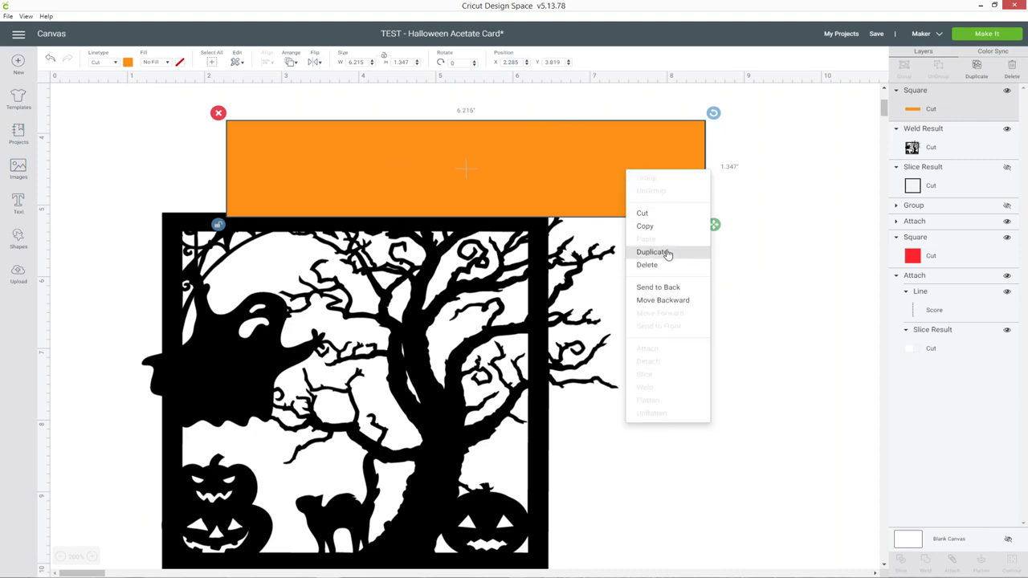
left_click(666, 254)
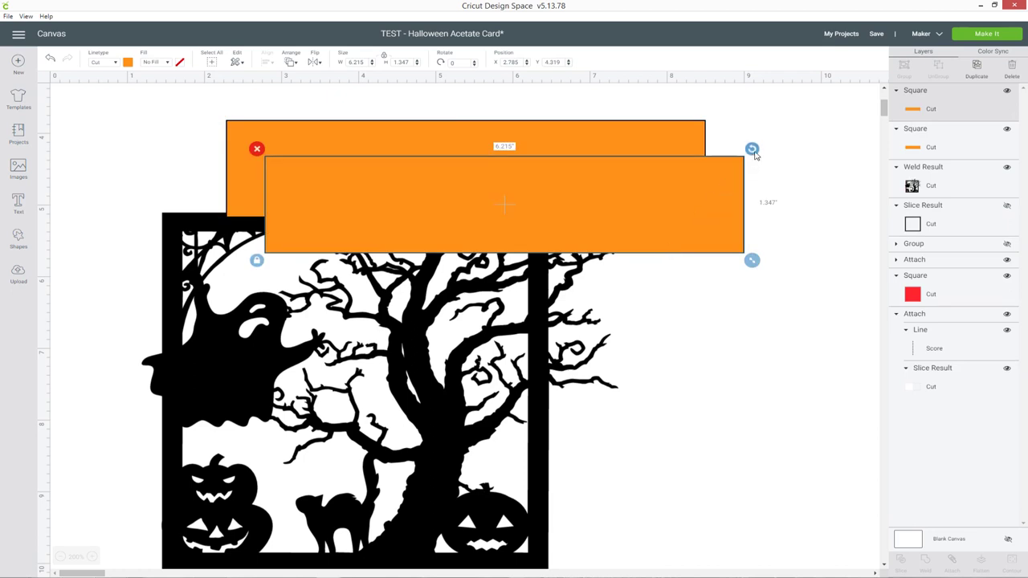
left_click_drag(752, 150, 578, 449)
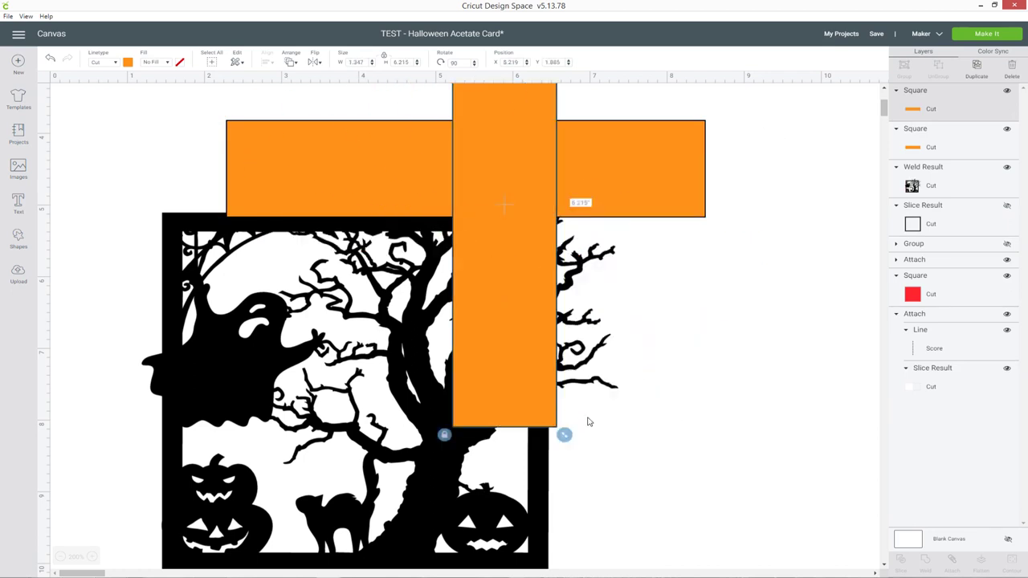
left_click_drag(509, 137, 599, 301)
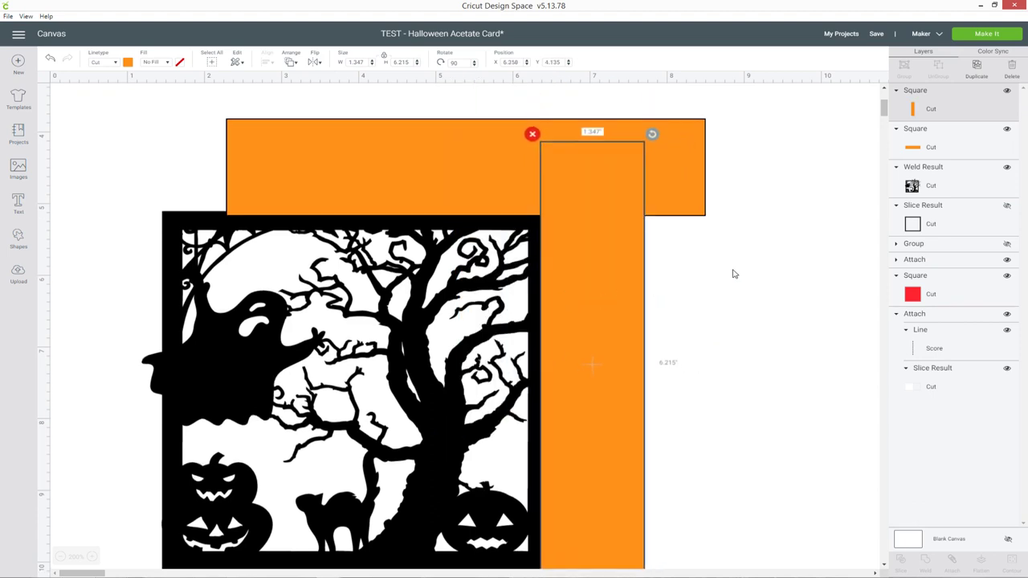
Duplicate the vertical orange rectangle and place the copy over the ghost's overhang along the frame's left edge
scroll(734, 273, "down", 3)
right_click(634, 253)
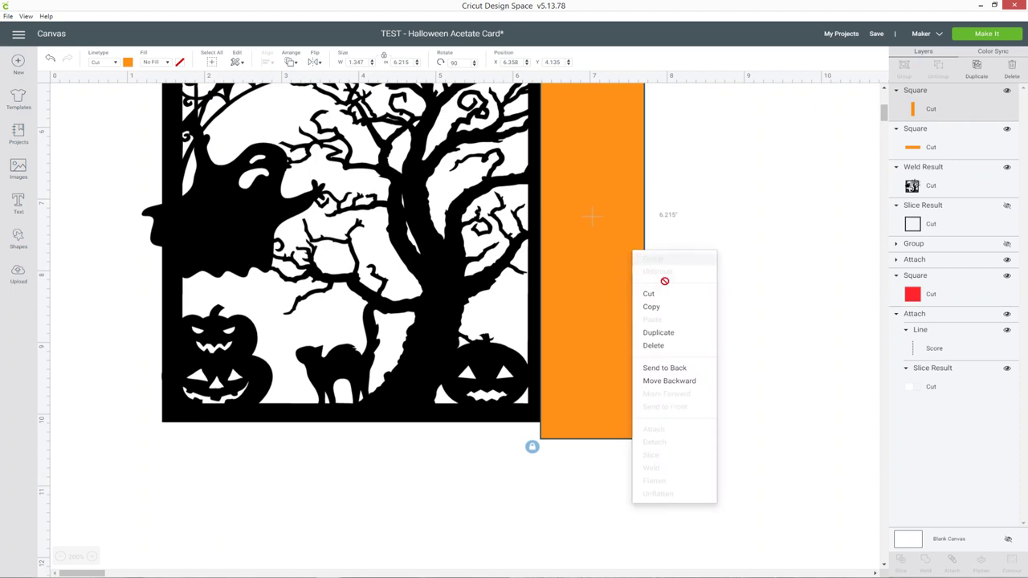
left_click(699, 333)
scroll(738, 333, "up", 2)
left_click_drag(648, 287, 137, 262)
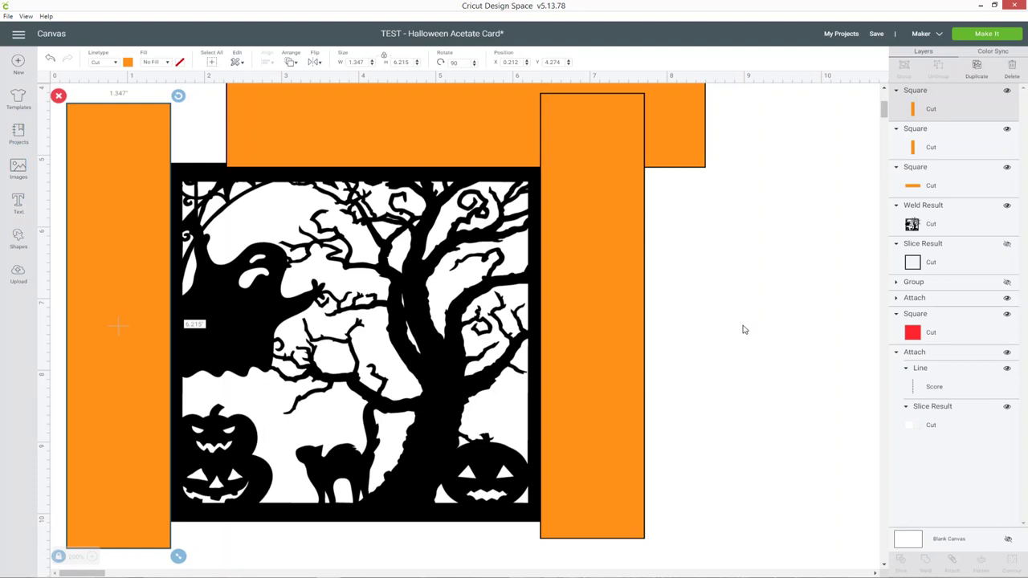
Weld the three orange rectangles into one shape and slice the black scene with it
left_click(944, 178)
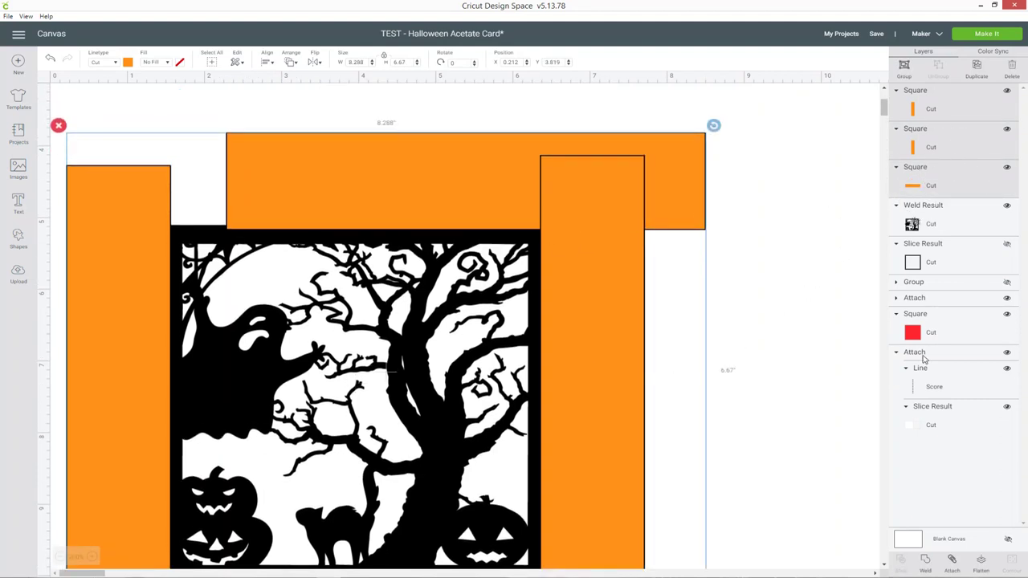
left_click(927, 564)
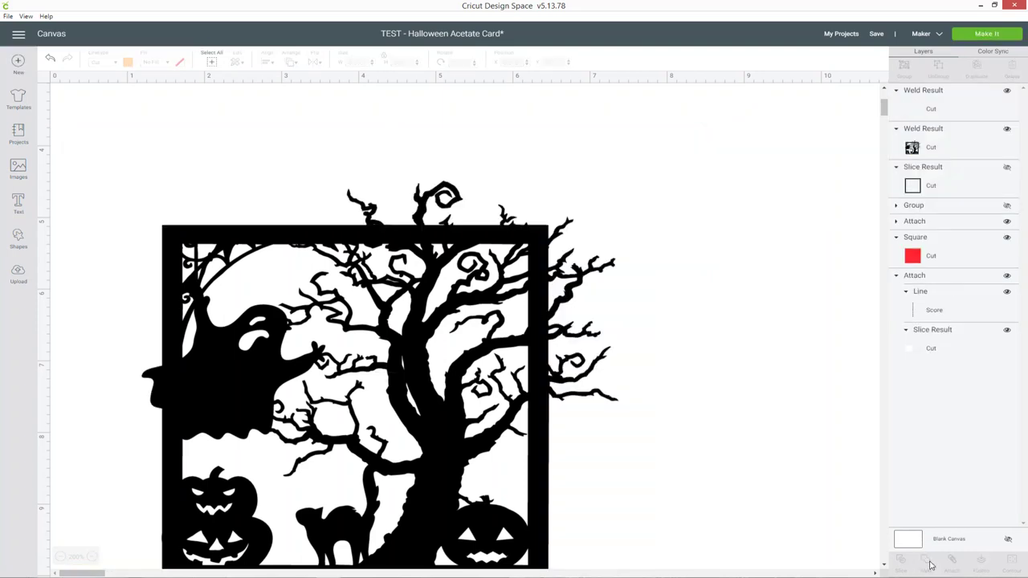
left_click(947, 107)
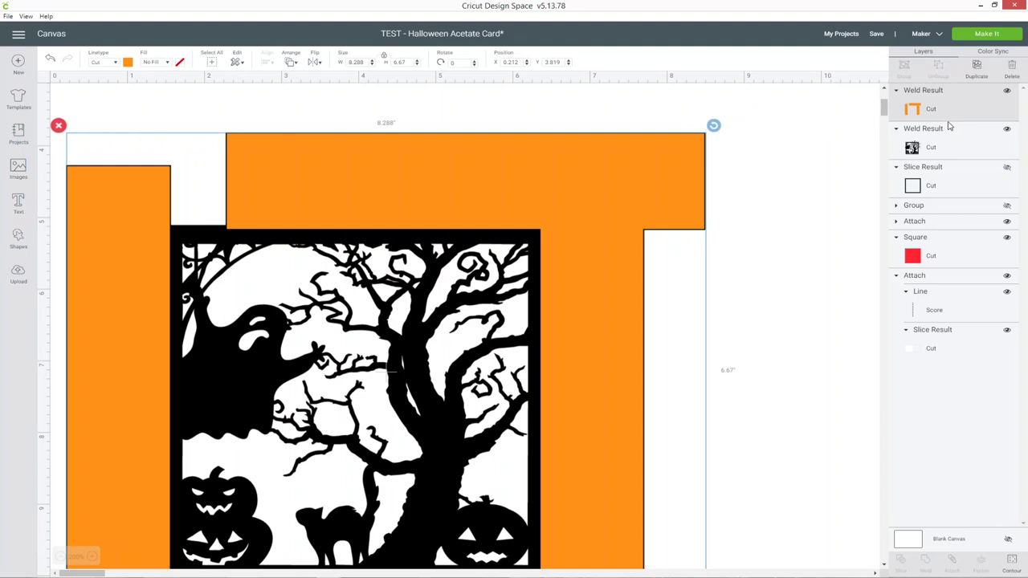
left_click(945, 147, "shift")
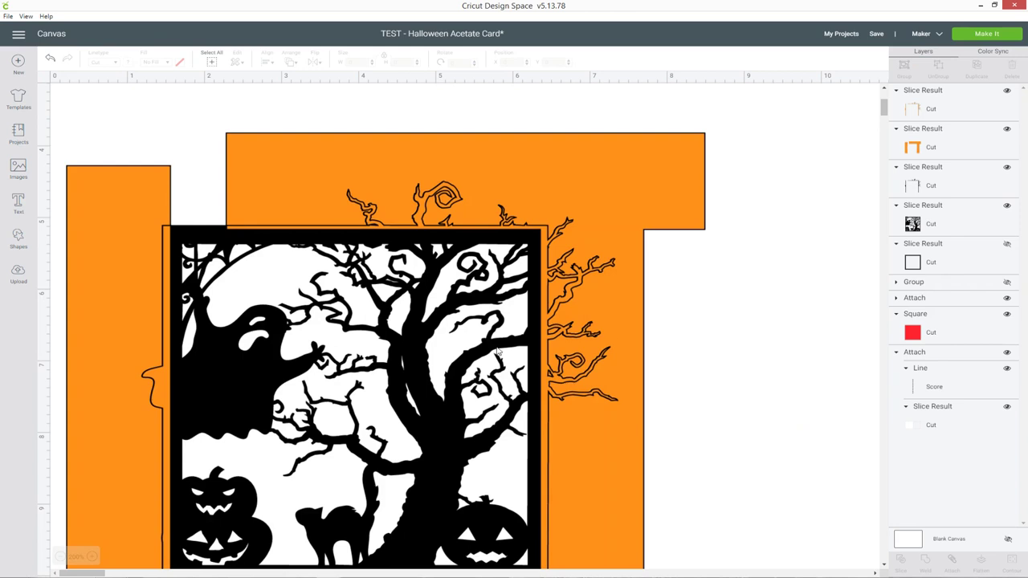
Delete the three leftover slice results, keeping only the trimmed black scene
left_click(1000, 100)
key("Delete")
left_click(970, 108)
key("Delete")
left_click(966, 107)
key("Delete")
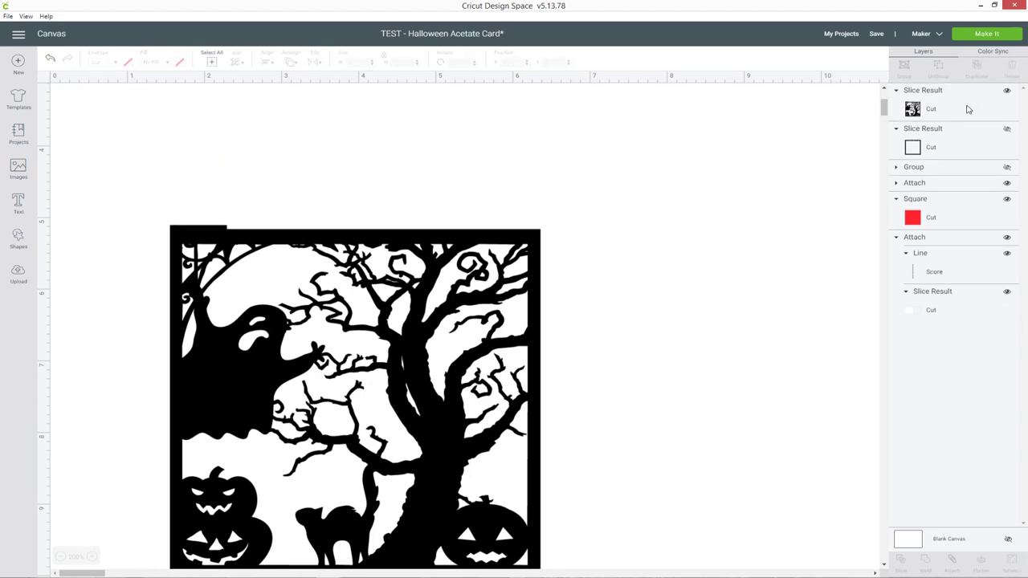
Toggle the hidden frame copy to compare it with the trimmed scene, leaving it shown
scroll(710, 225, "down", 2)
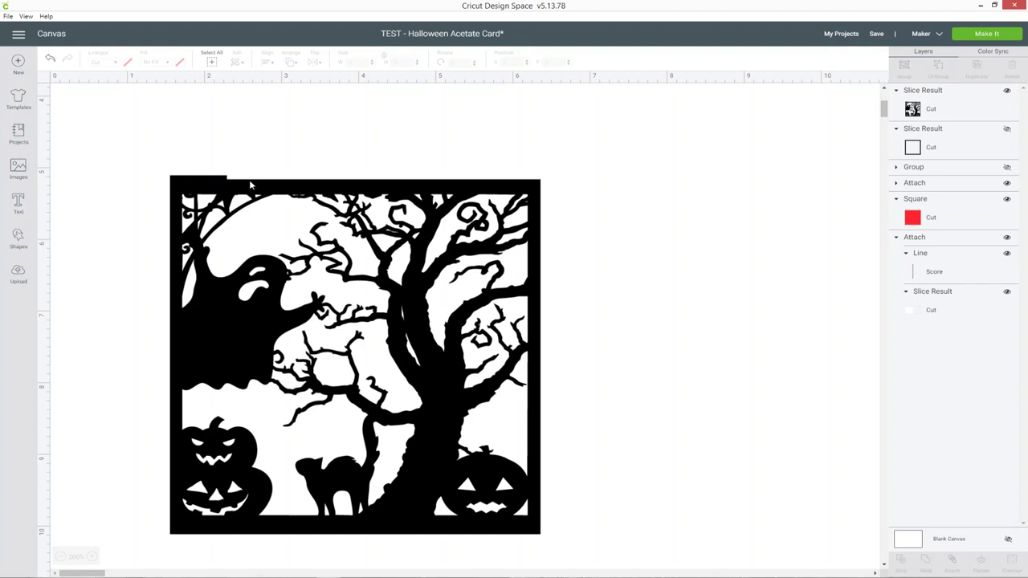
left_click(1006, 130)
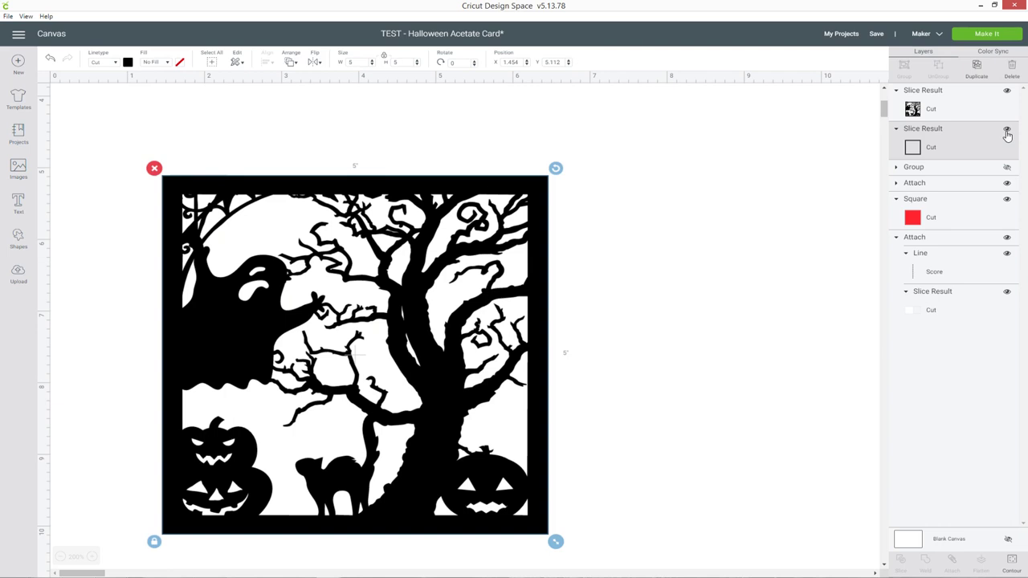
left_click(1006, 130)
left_click(1006, 130)
left_click(1006, 130)
left_click(1006, 130)
Try to weld the trimmed scene with the full frame copy, and undo the weld
left_click(948, 114, "shift")
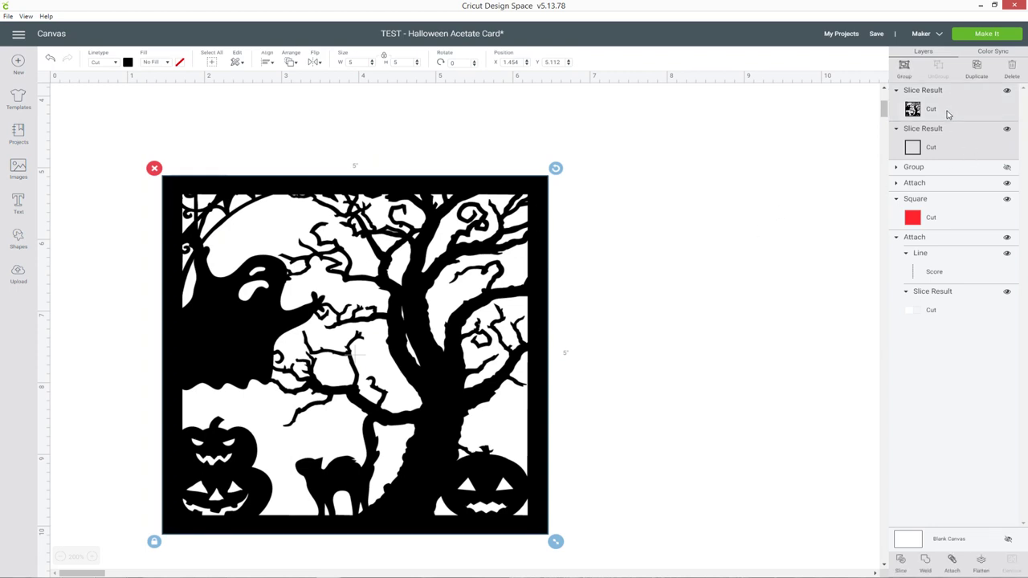
left_click(928, 561)
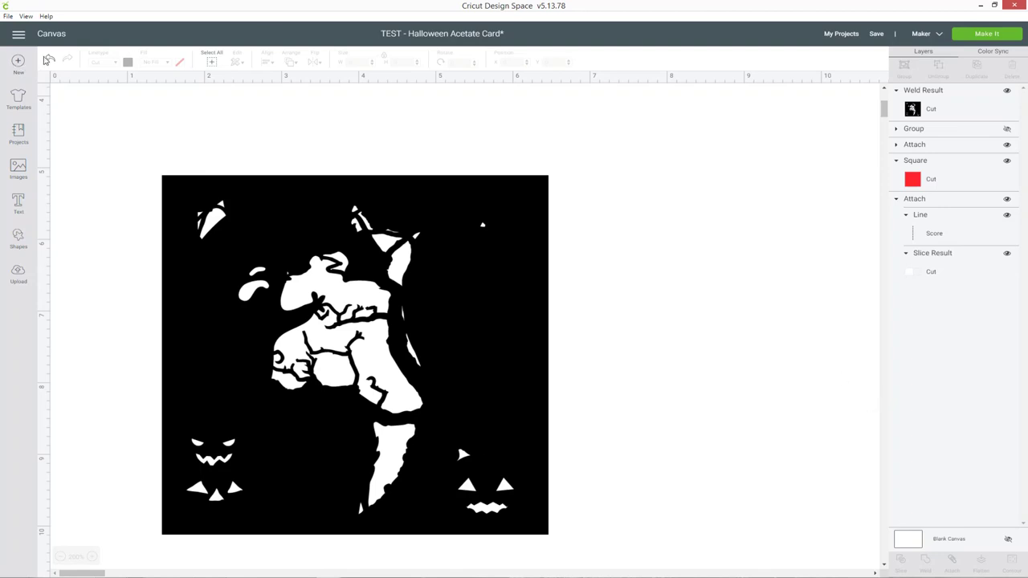
left_click(50, 58)
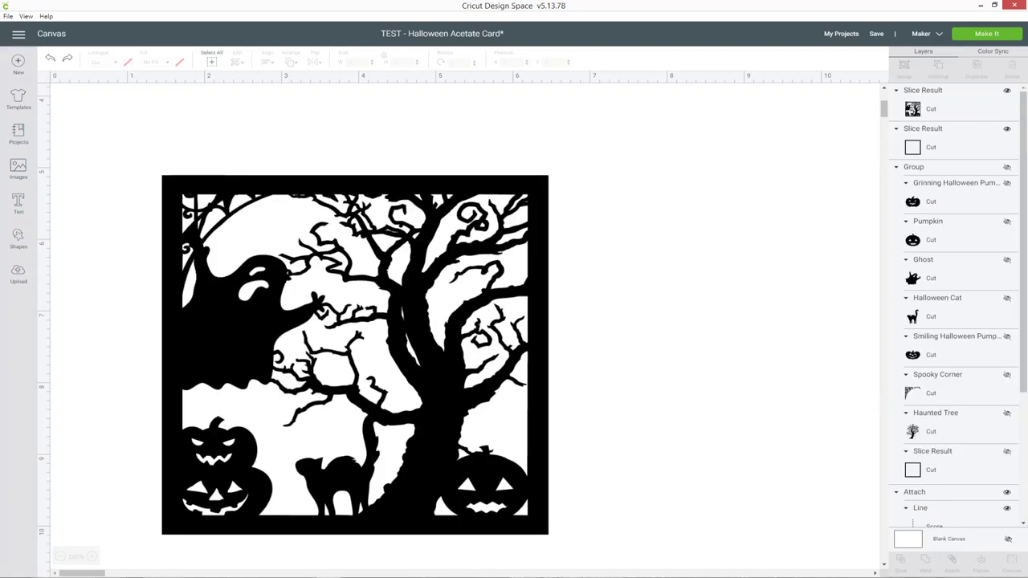
Enlarge the trimmed scene and the full frame copy together to about 52.333 inches wide
left_click(61, 555)
left_click(60, 555)
left_click(936, 156)
left_click(896, 167)
left_click(945, 135)
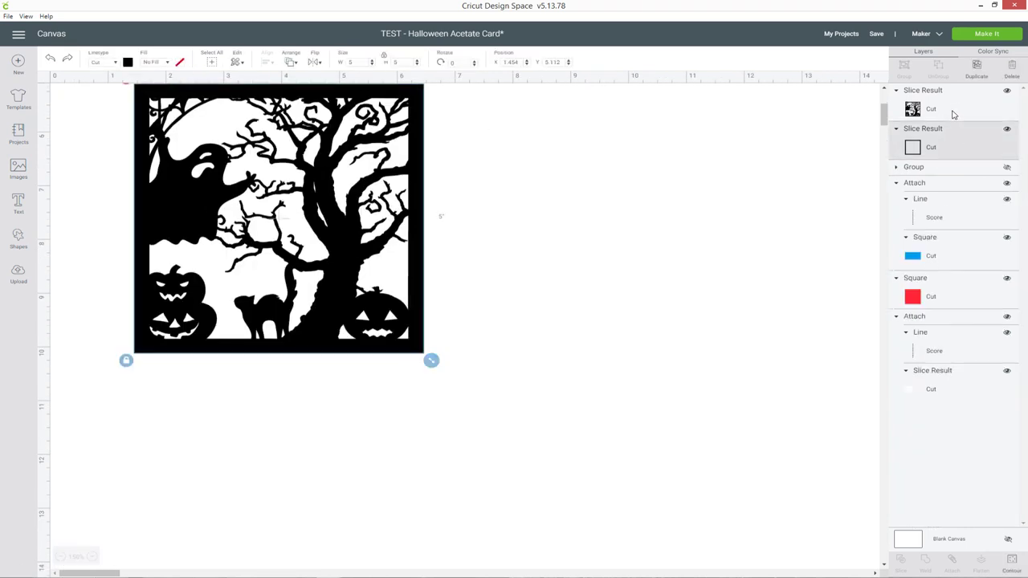
left_click(952, 113, "shift")
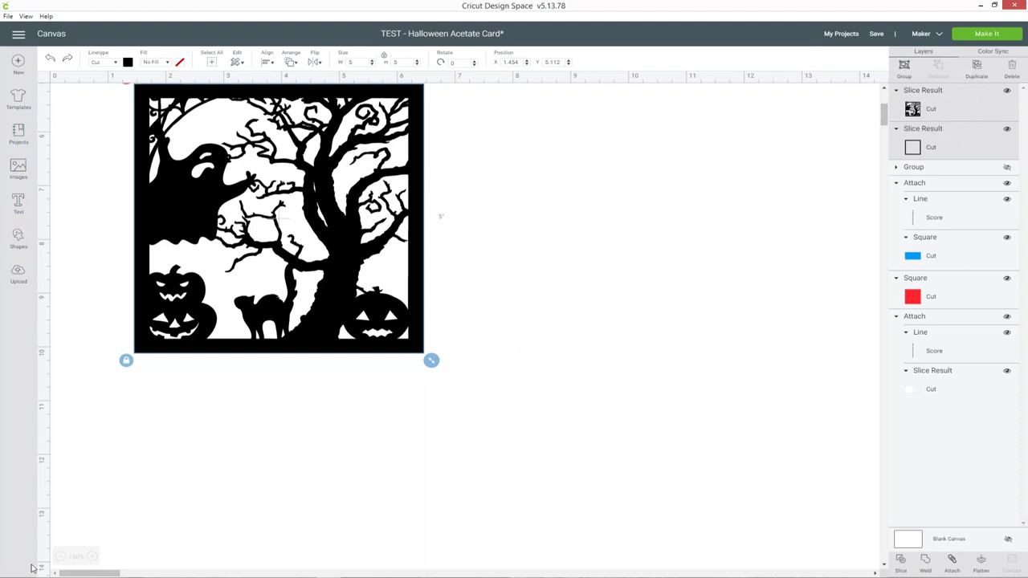
left_click(60, 557)
left_click(59, 556)
left_click(59, 557)
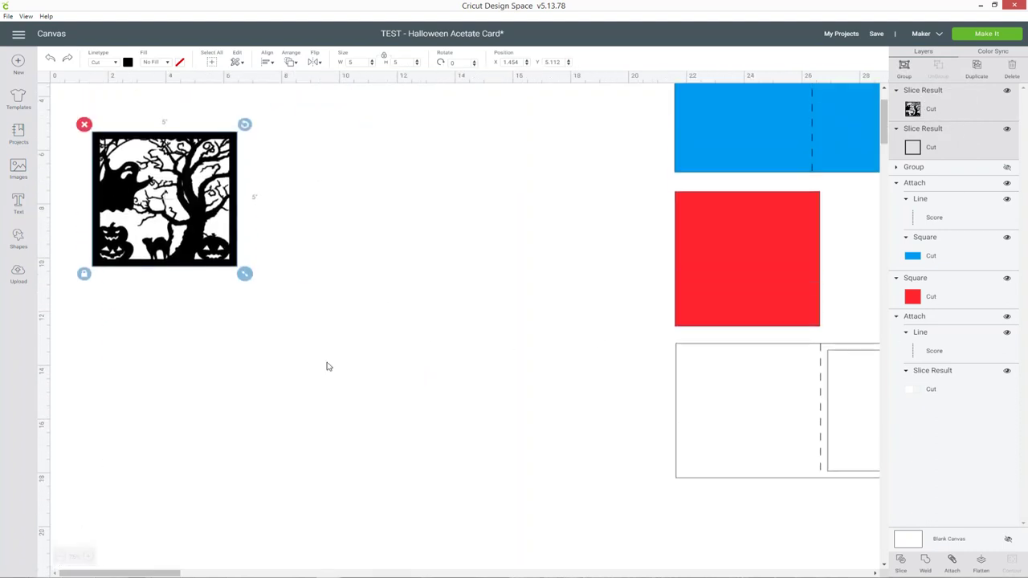
key("ctrl+minus")
key("ctrl+minus")
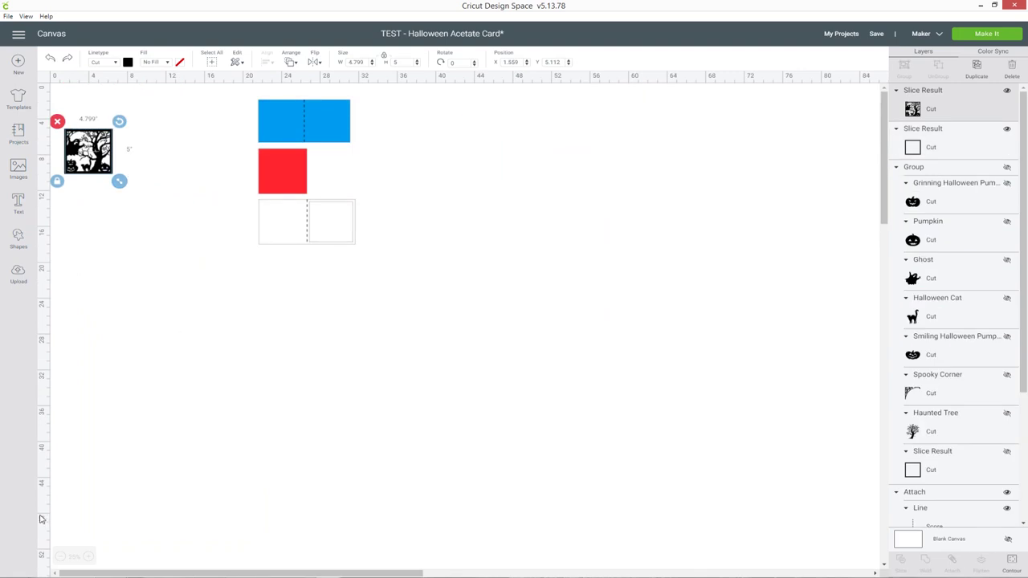
left_click(147, 360)
left_click(963, 141)
left_click(961, 114, "shift")
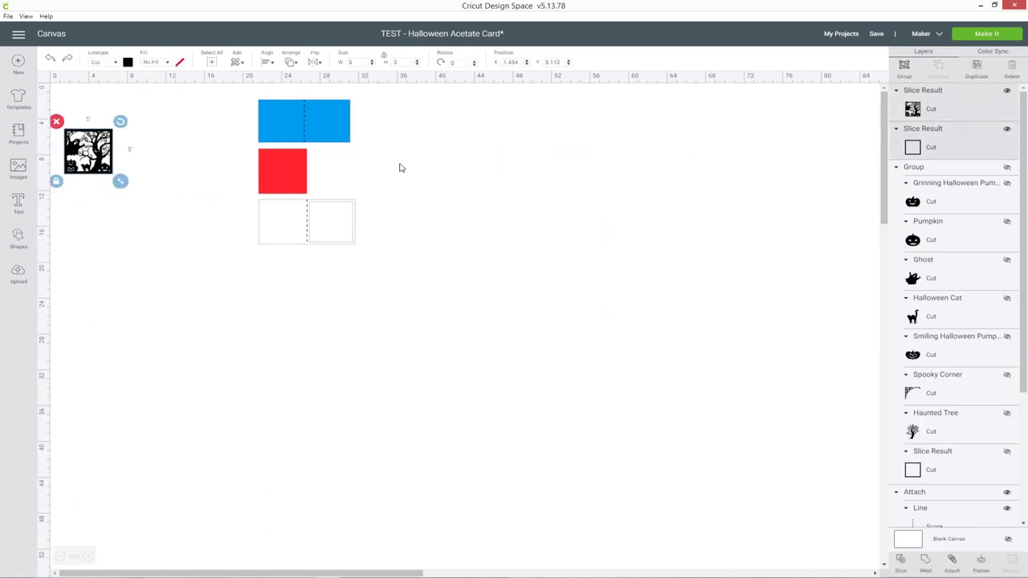
left_click_drag(120, 181, 658, 324)
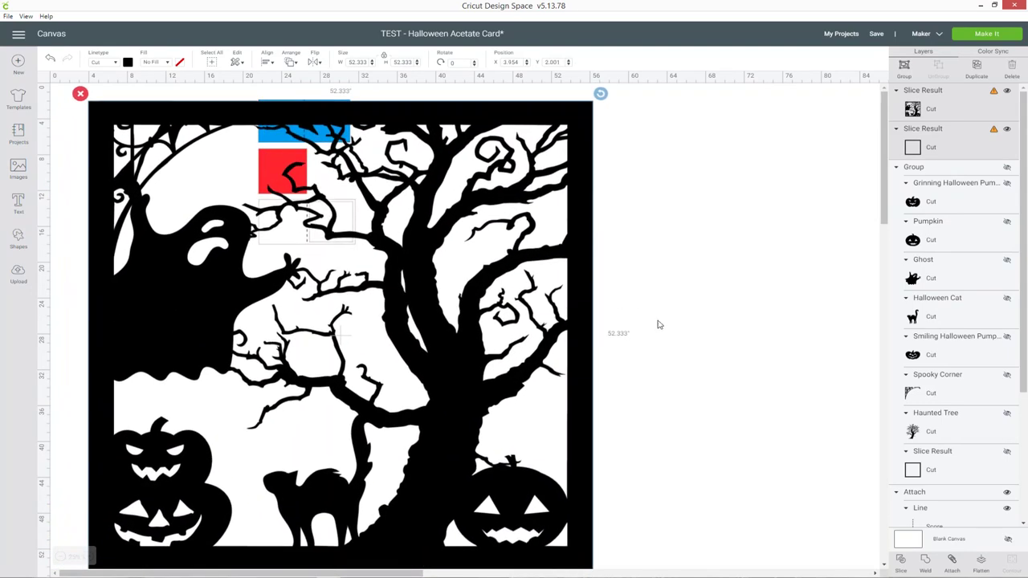
Try to weld the enlarged scene with its frame copy, and undo the weld
left_click(927, 573)
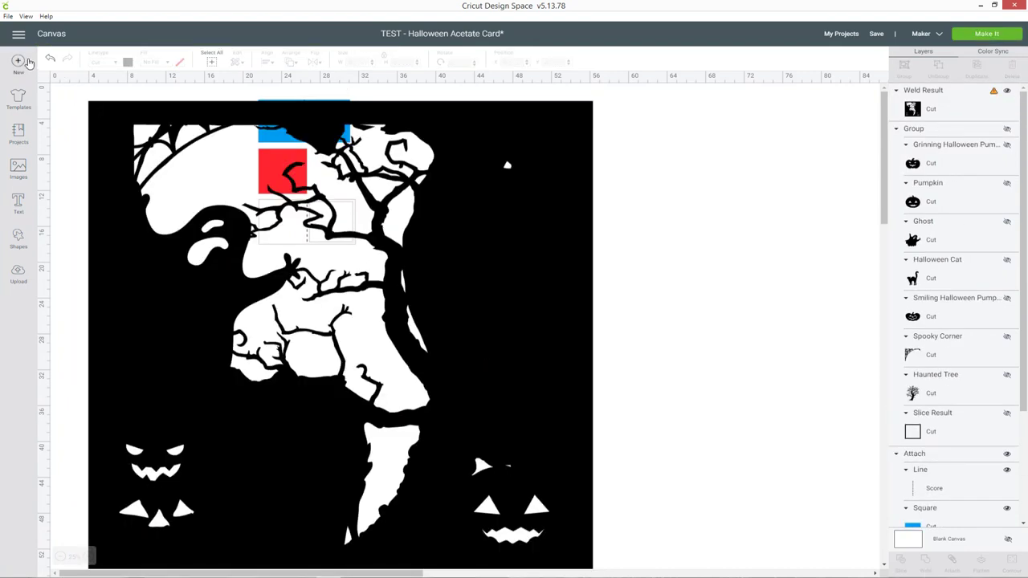
left_click(49, 59)
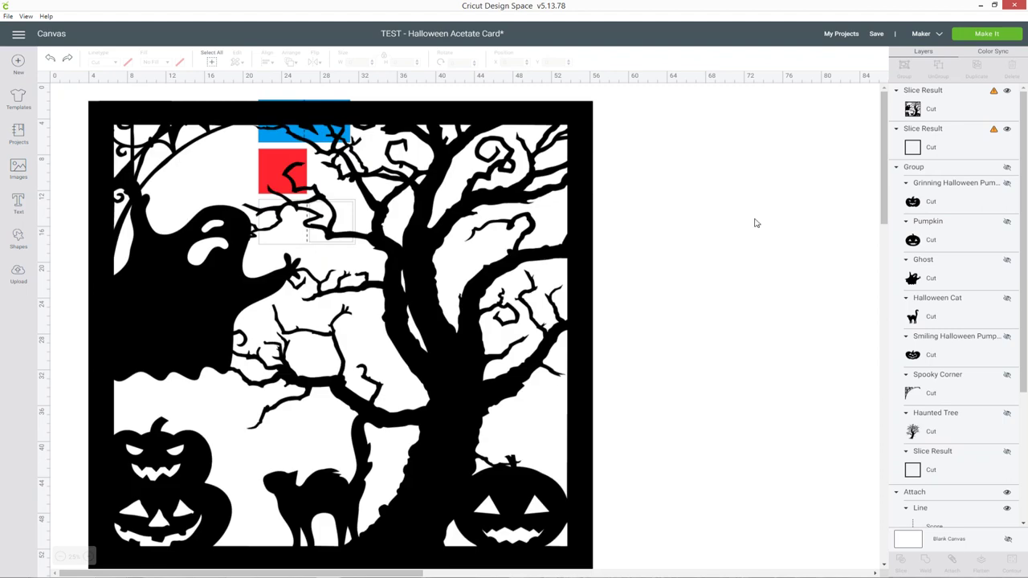
Move the frame layer above the scene layer and weld the two together
left_click(974, 149)
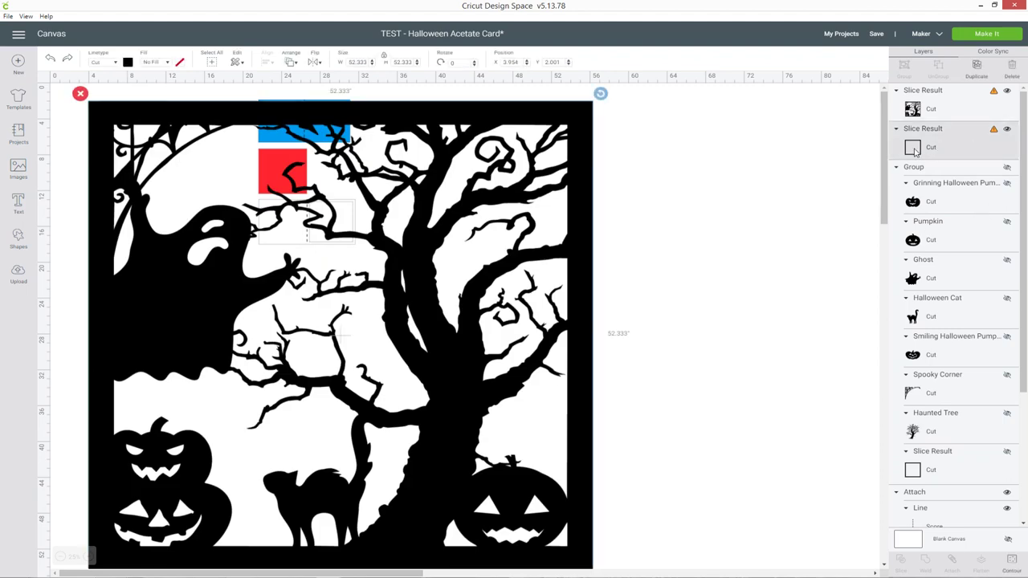
left_click_drag(962, 142, 960, 96)
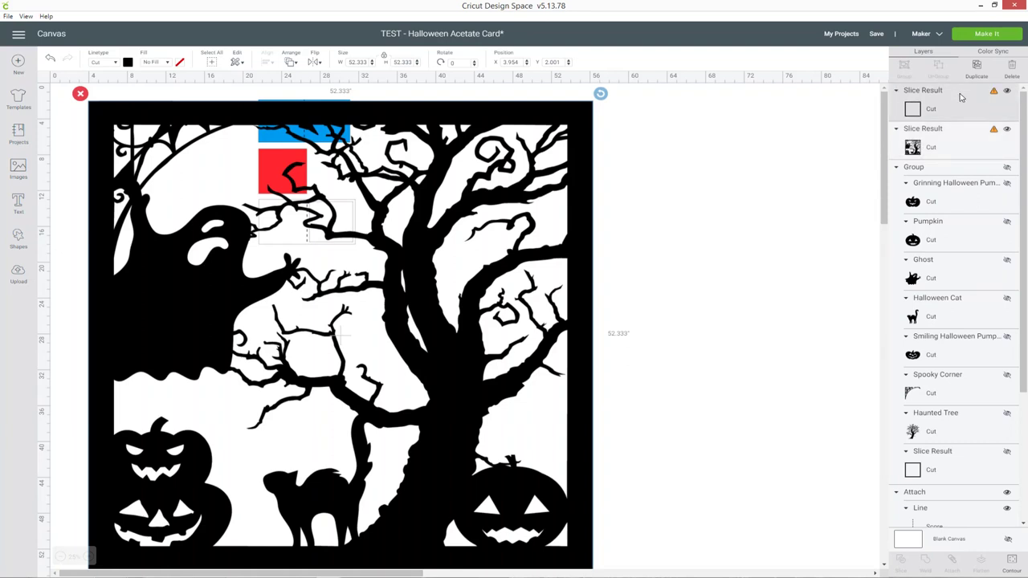
left_click(958, 141, "shift")
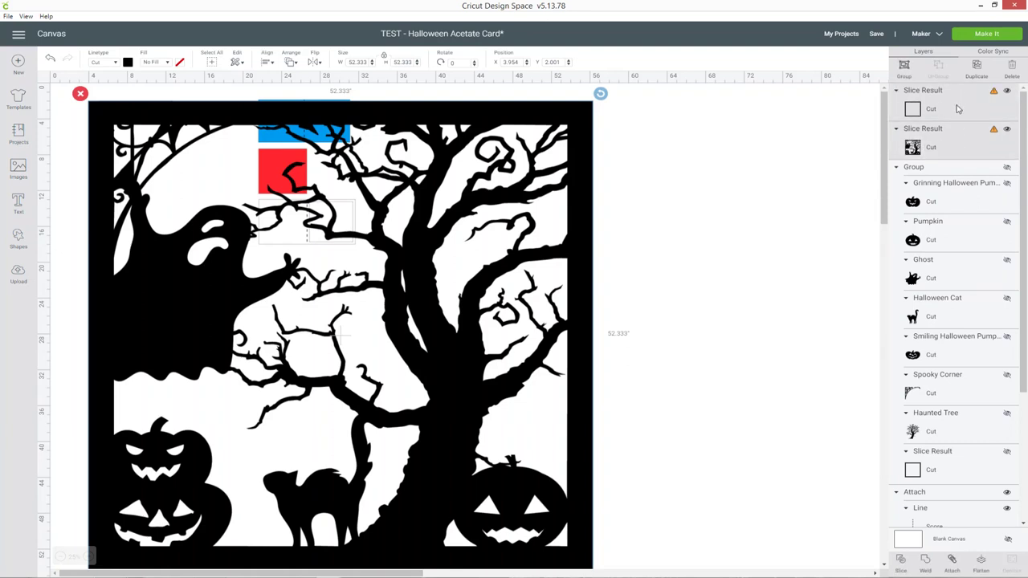
left_click(925, 559)
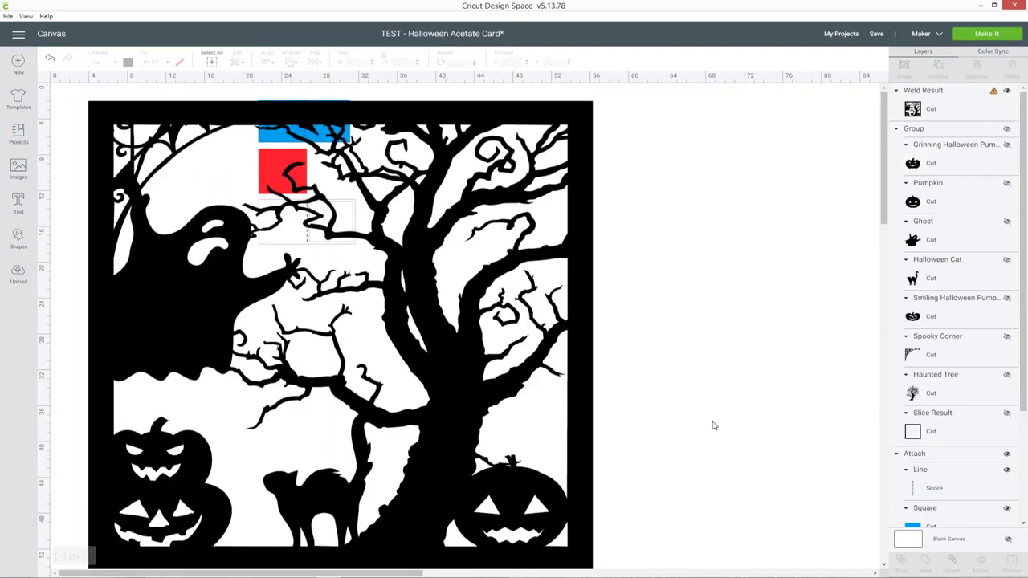
Resize the welded Halloween scene to a width of 5 inches
left_click(442, 373)
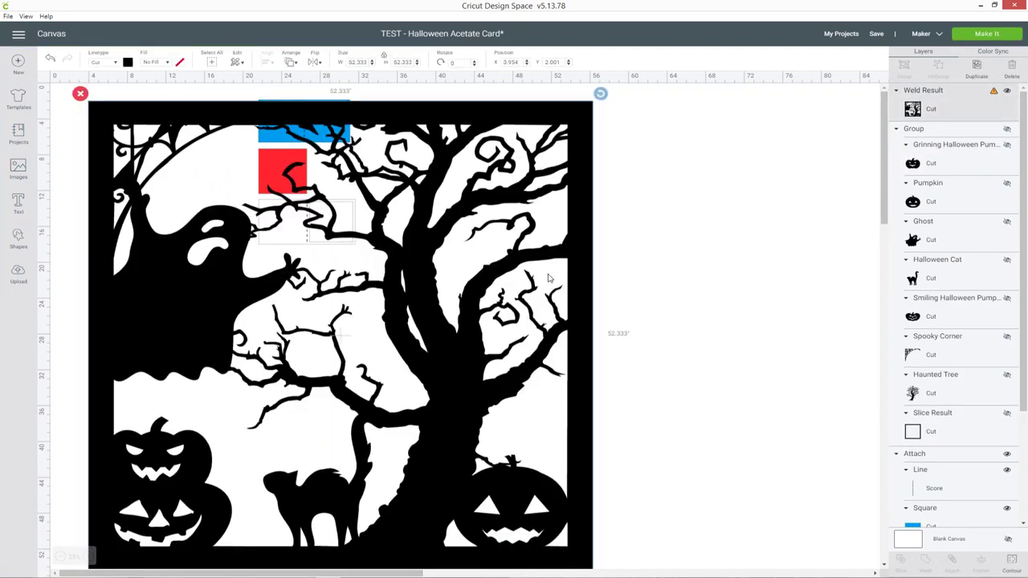
scroll(549, 278, "down", 2)
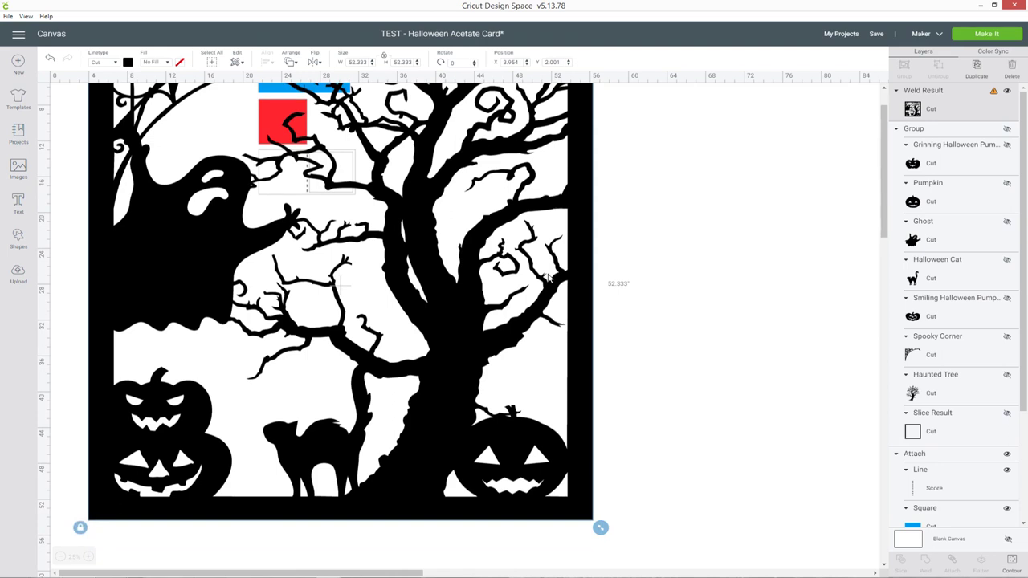
scroll(548, 278, "up", 2)
scroll(549, 278, "down", 2)
left_click_drag(601, 528, 518, 504)
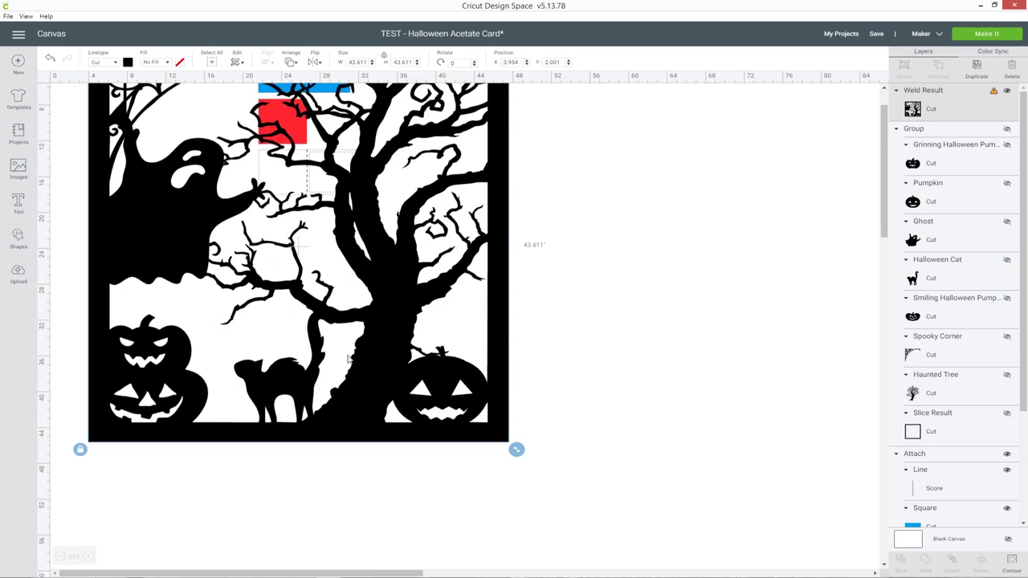
scroll(347, 359, "up", 2)
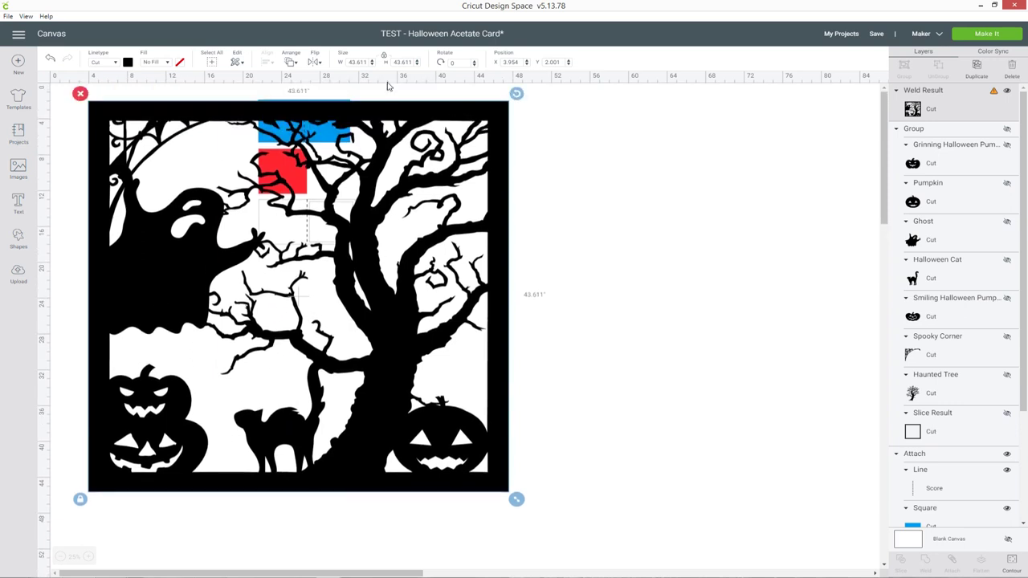
double_click(370, 61)
type("5")
key("Return")
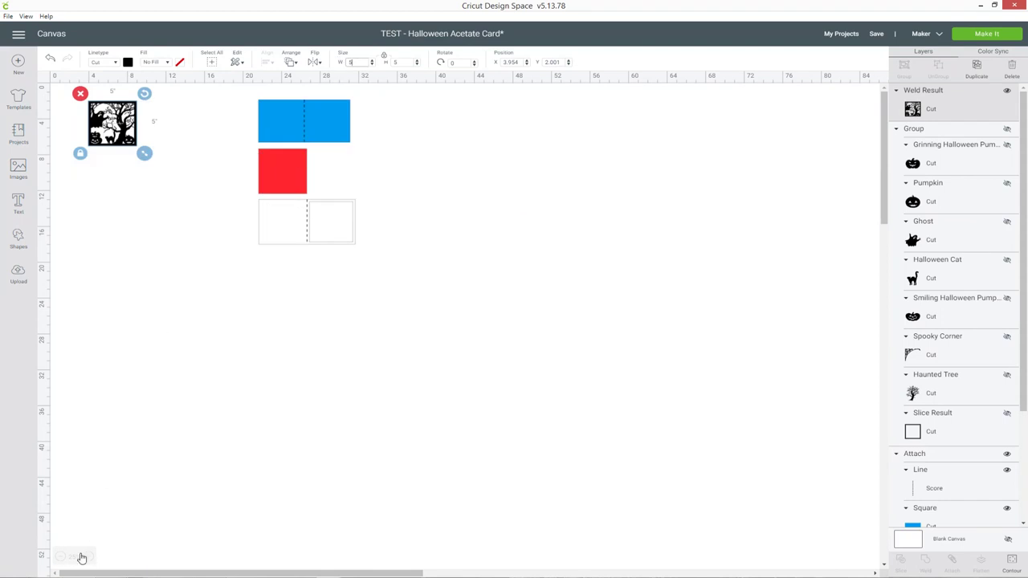
Move the welded scene nearer the canvas origin, to about X 1.215 and Y 0.463
left_click(90, 557)
left_click(90, 557)
left_click(90, 557)
left_click(90, 556)
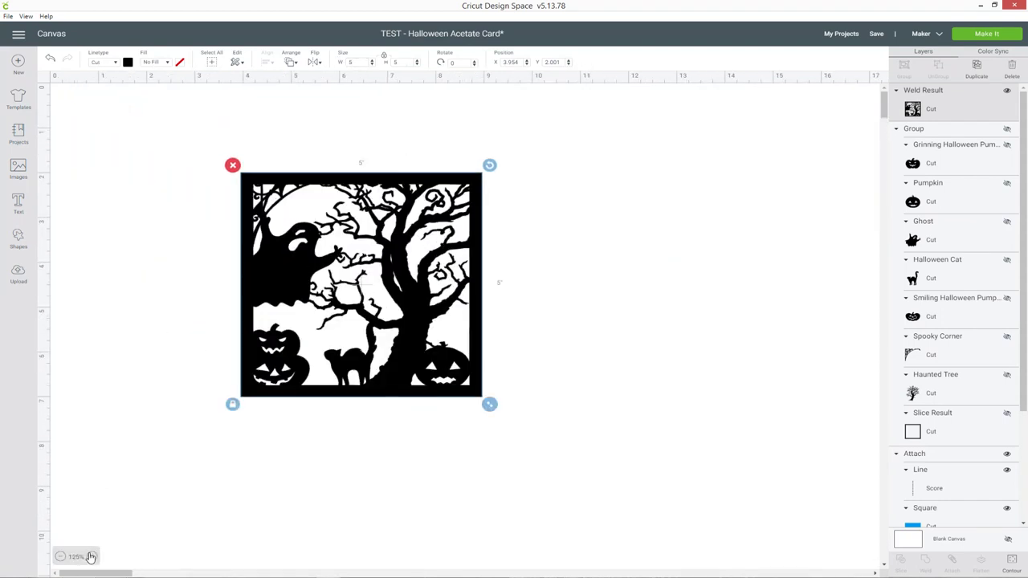
left_click(90, 556)
left_click(90, 557)
left_click_drag(548, 464, 376, 378)
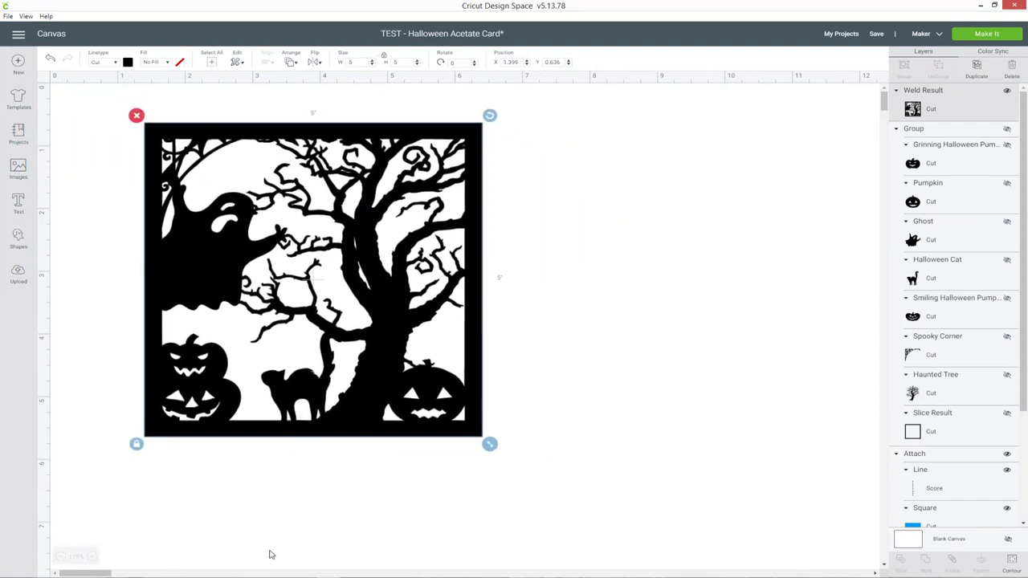
left_click(94, 556)
left_click(102, 558)
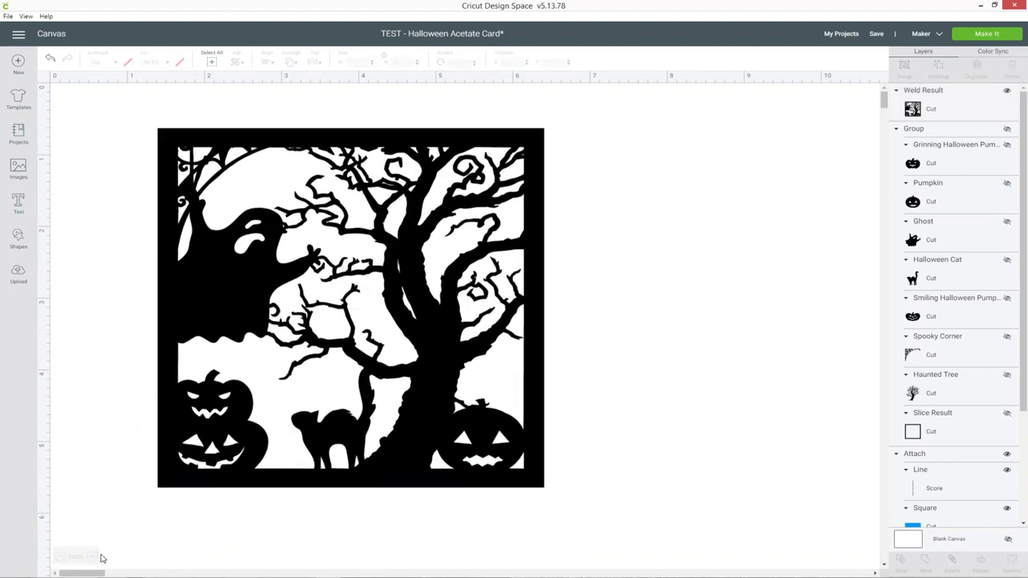
left_click(94, 558)
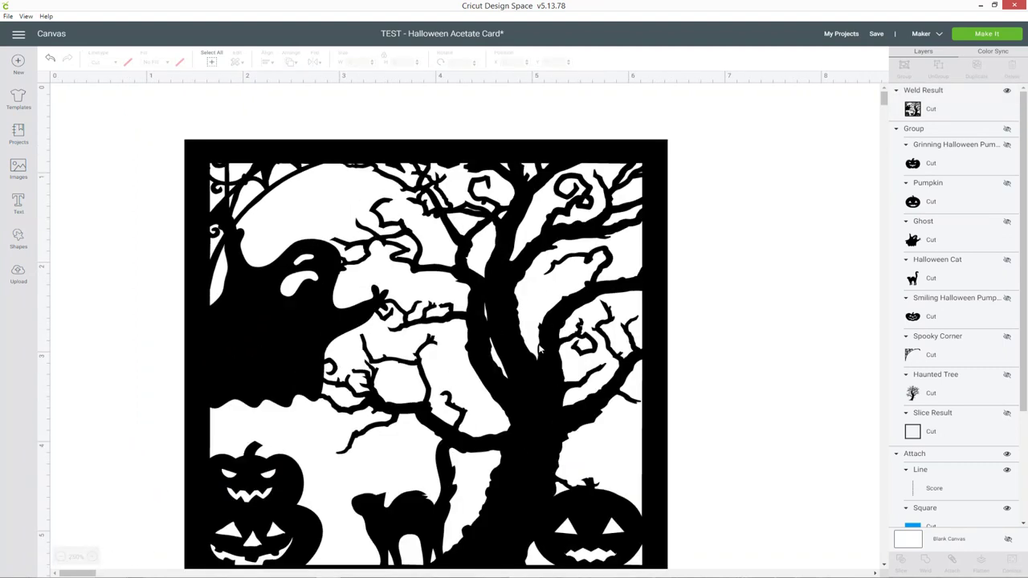
left_click_drag(647, 348, 629, 334)
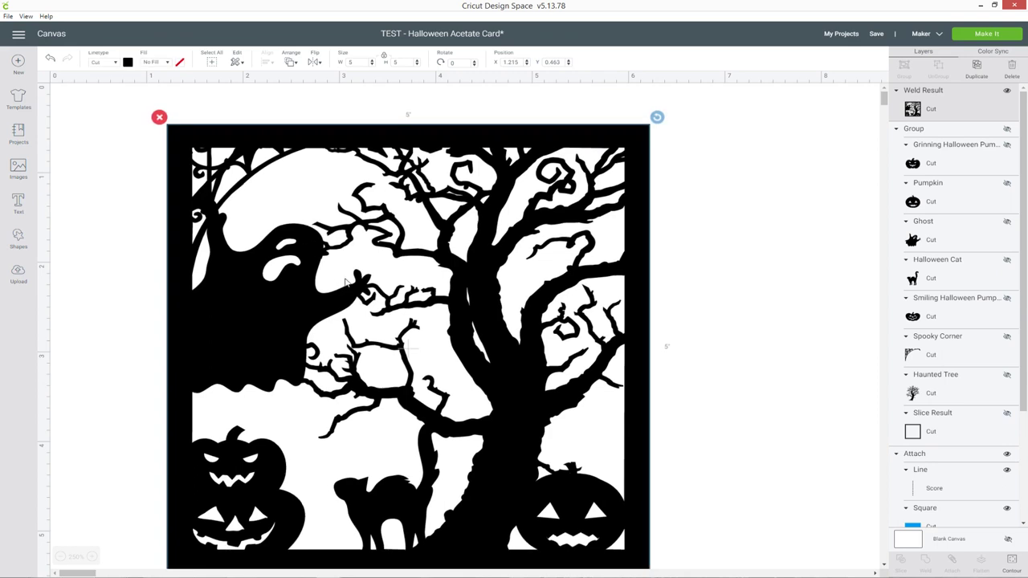
Add a white circle about 0.094 inches wide and place it on the ghost's face as an eye
left_click(18, 239)
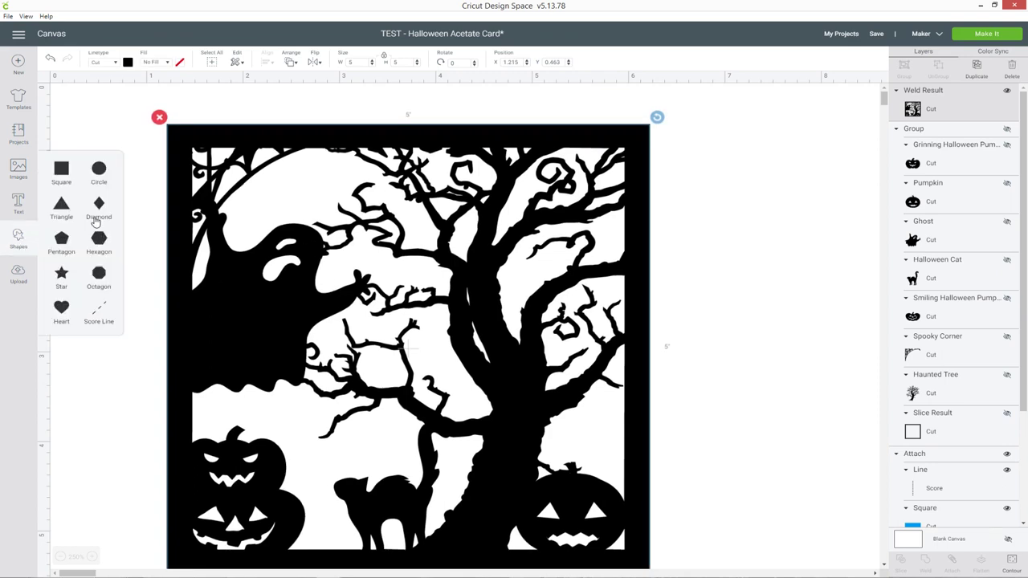
left_click(96, 171)
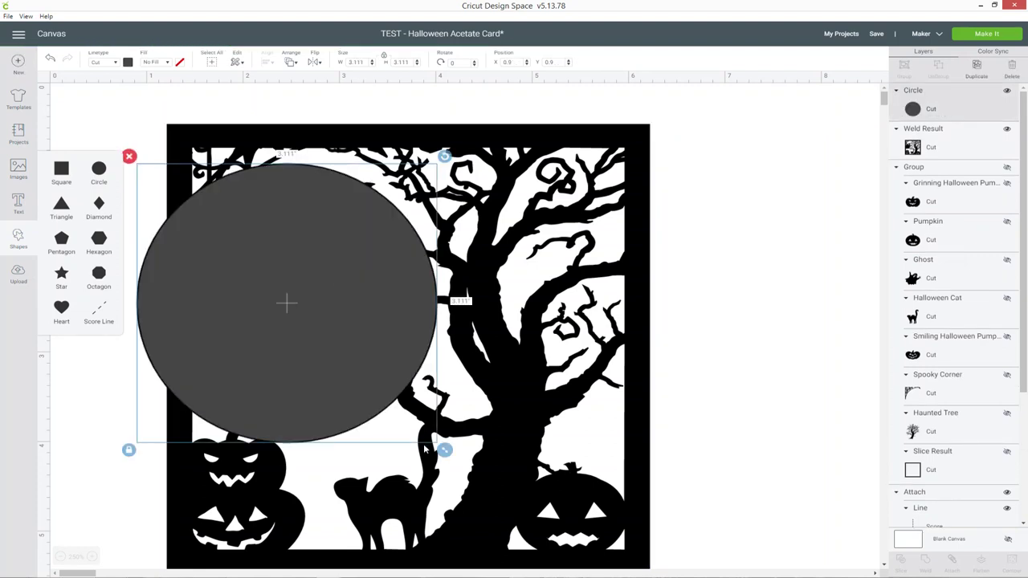
left_click(129, 62)
left_click(139, 97)
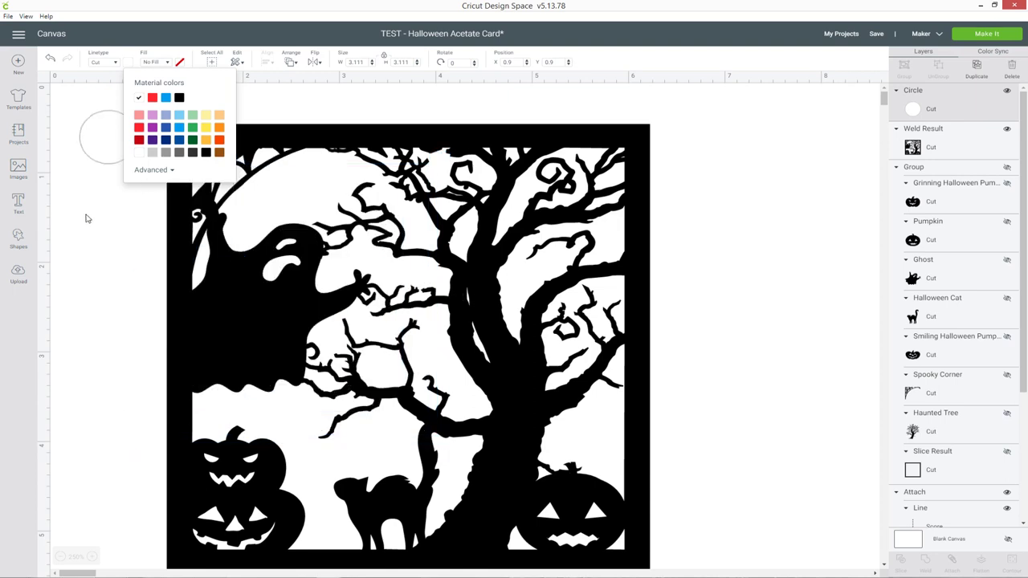
left_click(143, 161)
left_click_drag(143, 169, 308, 252)
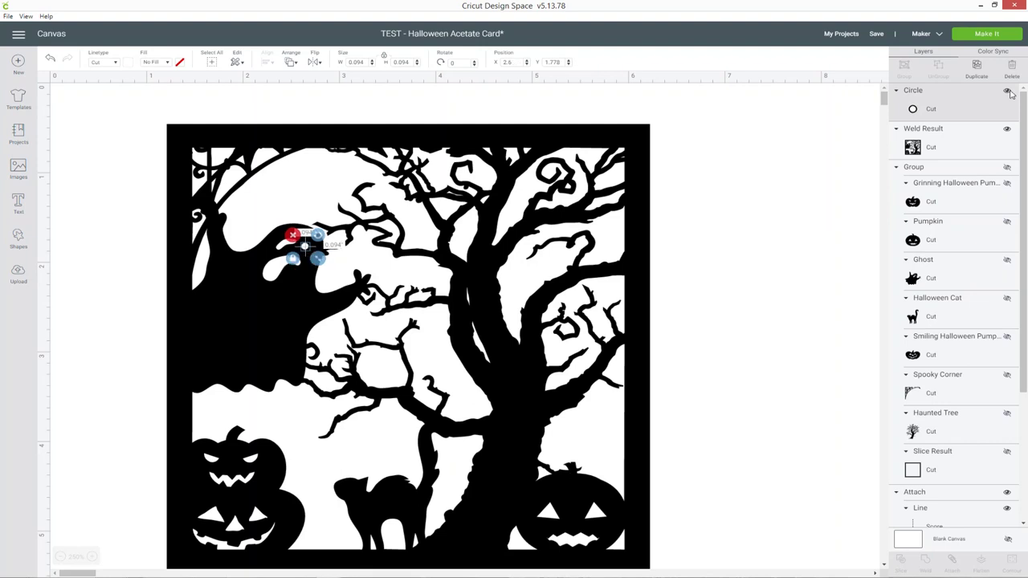
Slice the eye circle out of the welded scene and delete the leftover circle pieces
left_click(961, 142)
left_click(901, 569)
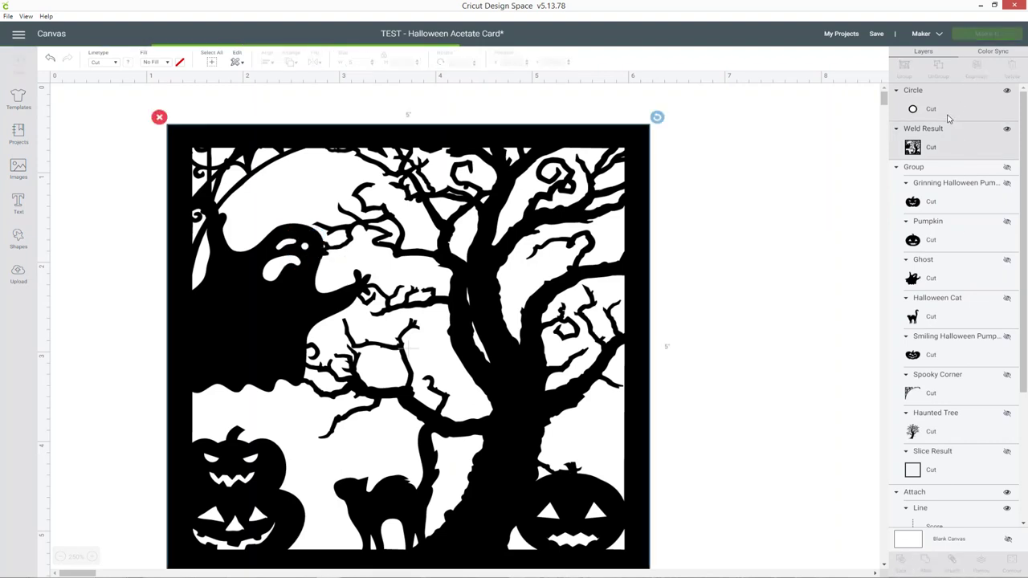
left_click(978, 109)
key("Delete")
left_click(938, 109)
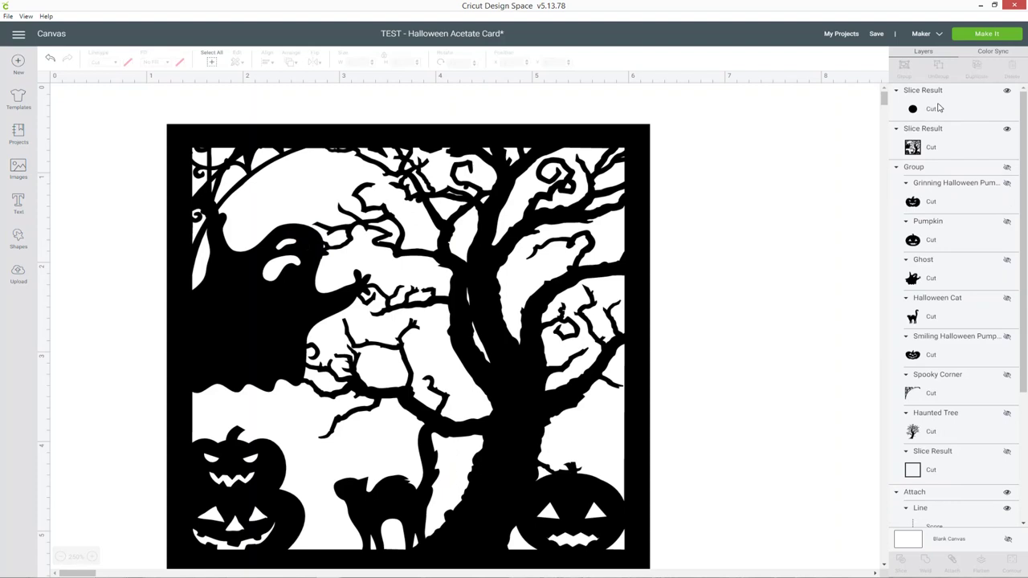
key("Delete")
Examine the sliced scene up close, checking the ghost's eye cutout, the tree branches and the frame
scroll(670, 222, "down", 1)
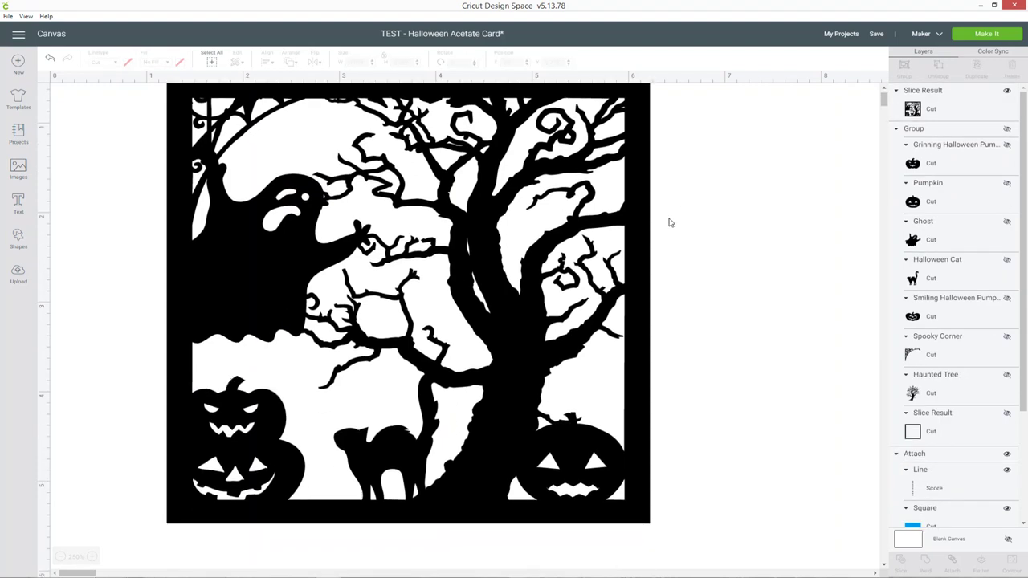
scroll(671, 222, "up", 1)
scroll(670, 223, "down", 1)
scroll(671, 221, "up", 1)
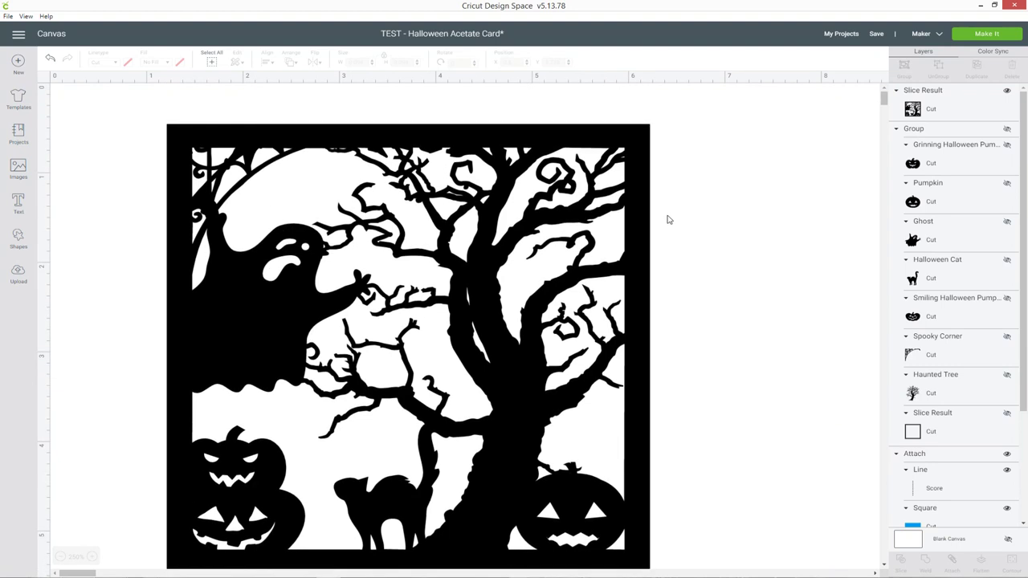
scroll(666, 219, "down", 1)
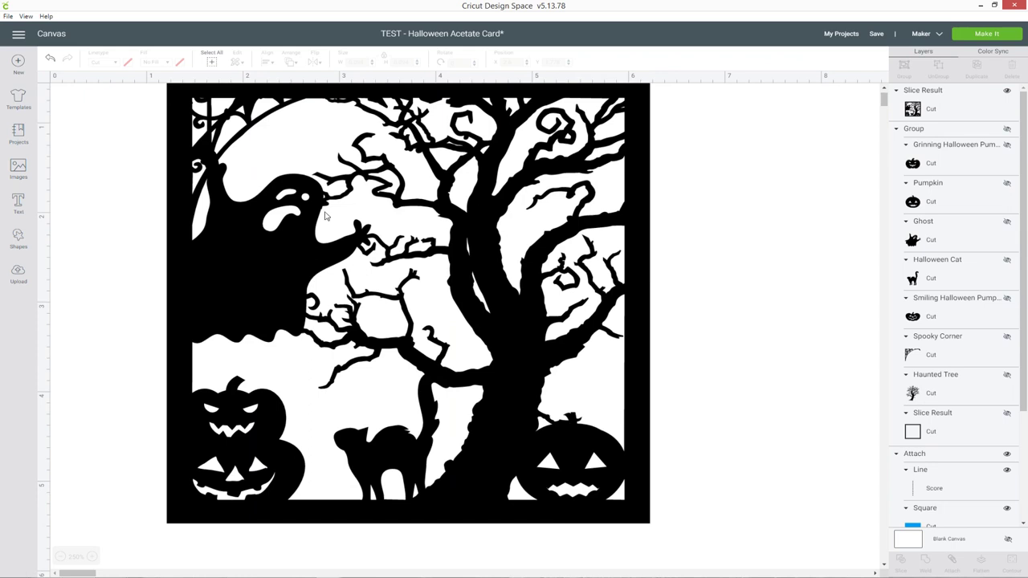
left_click(93, 557)
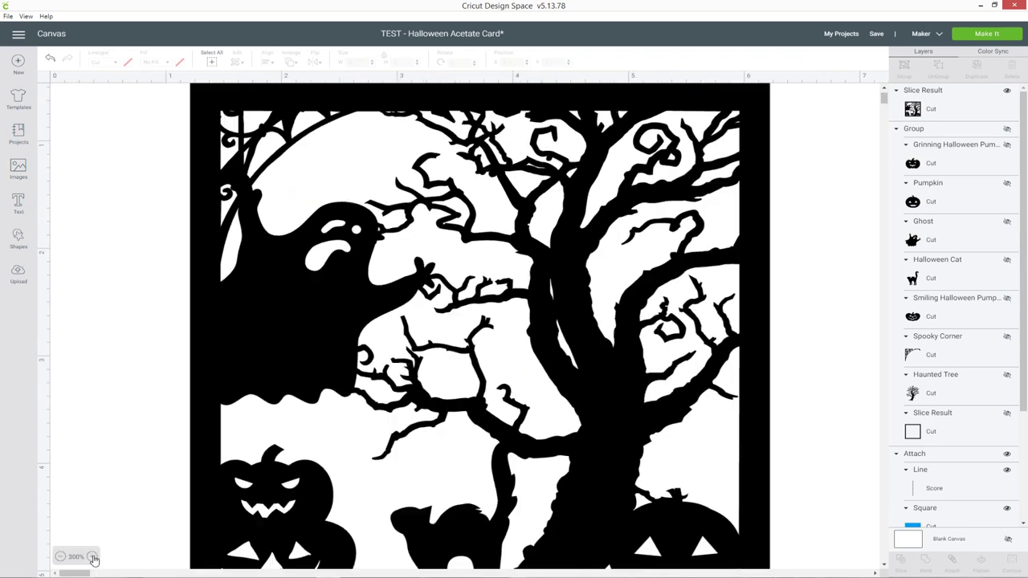
left_click(93, 556)
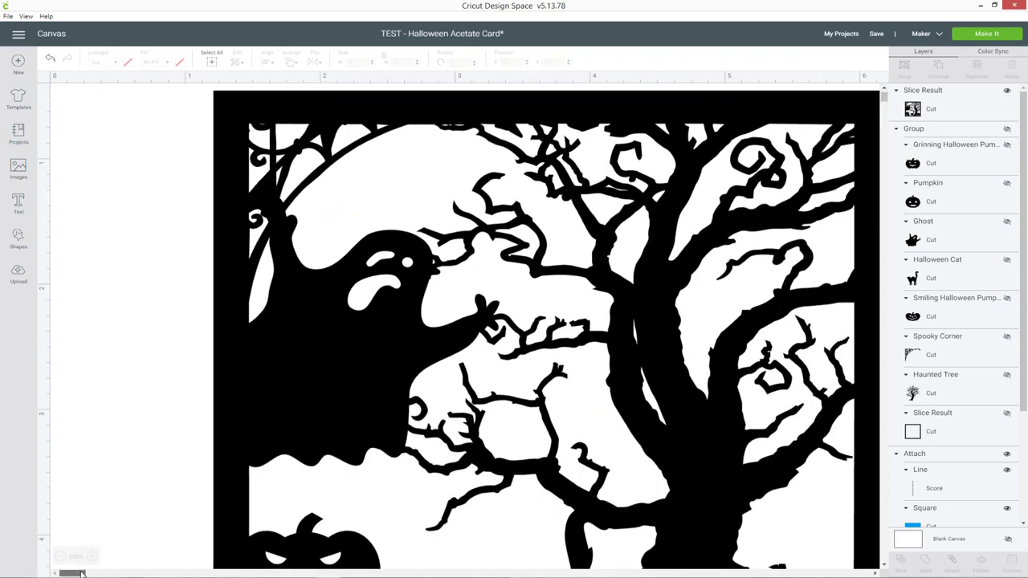
left_click_drag(72, 572, 76, 572)
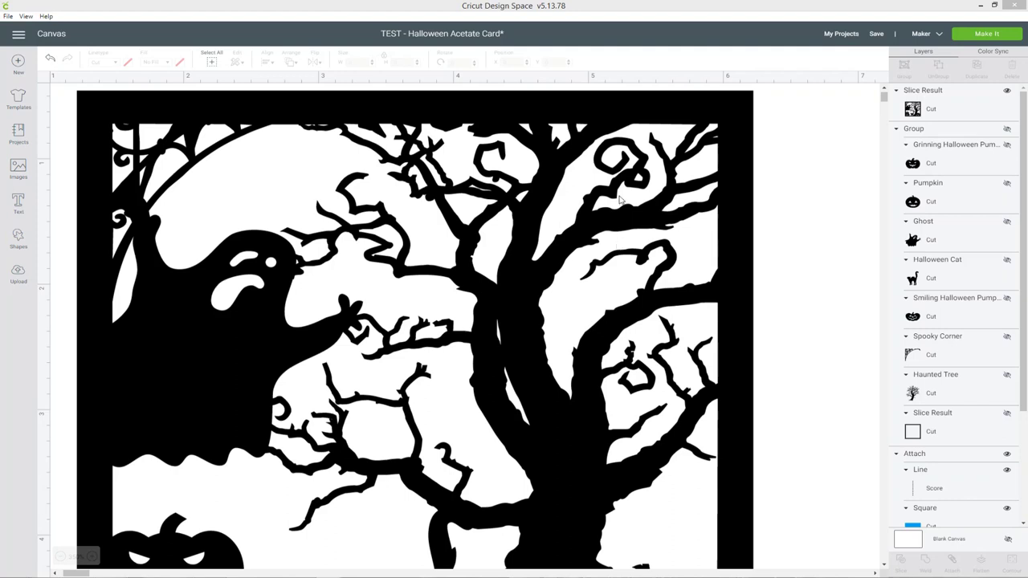
left_click(726, 259)
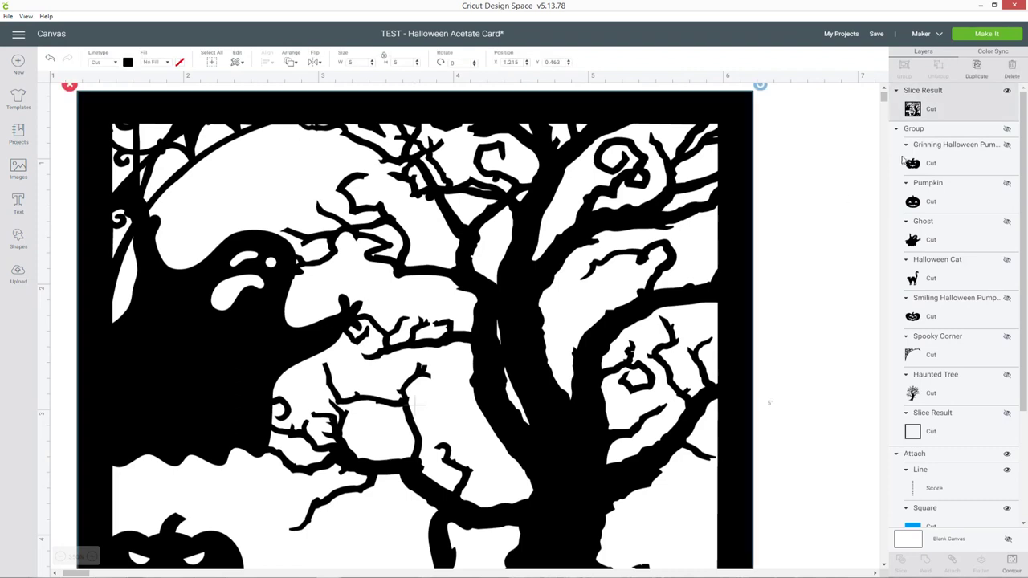
Hide the narrow slits in the tree trunk and the small gaps among its branches with the Contour tool
left_click(1017, 568)
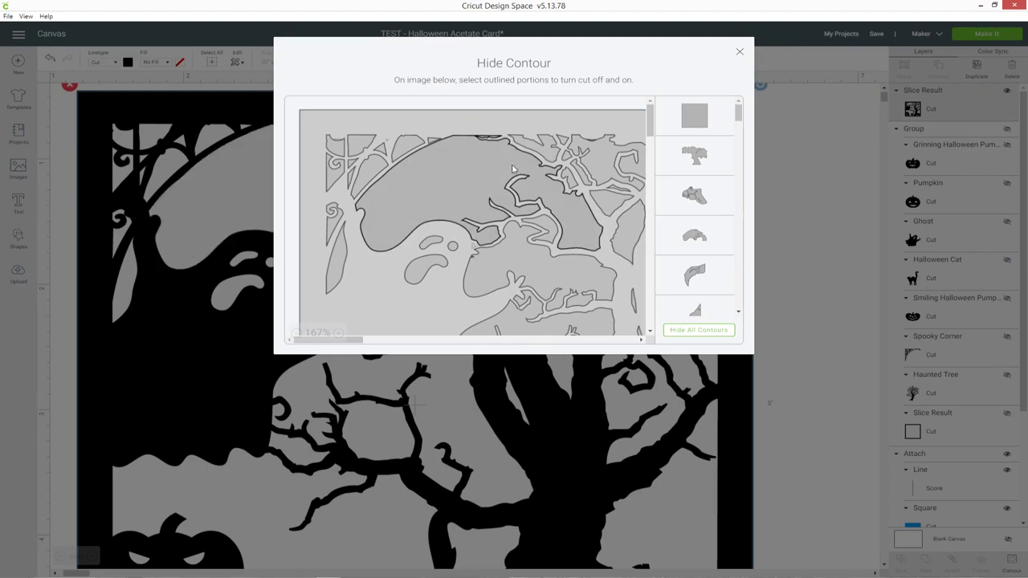
left_click(487, 140)
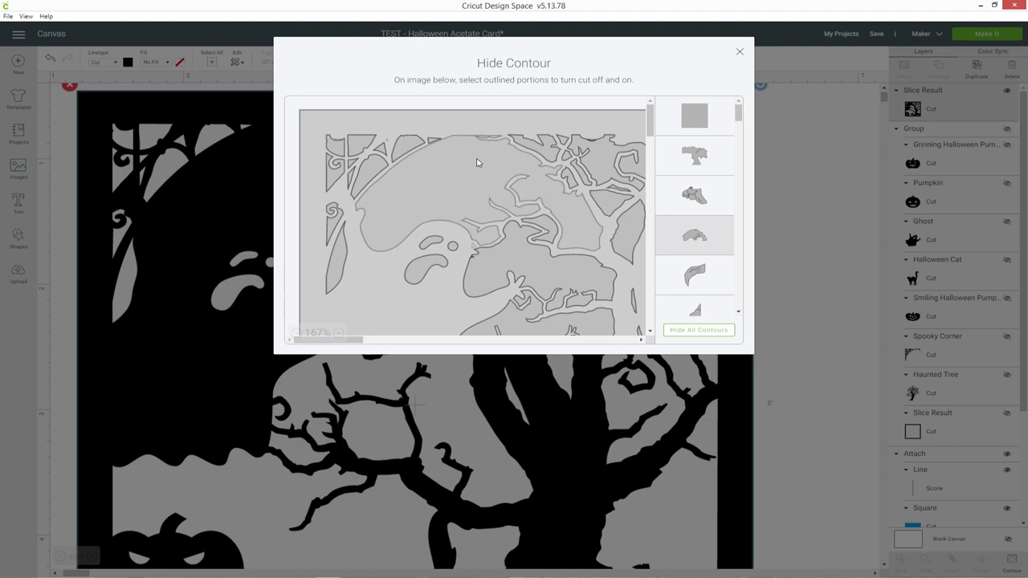
left_click(478, 163)
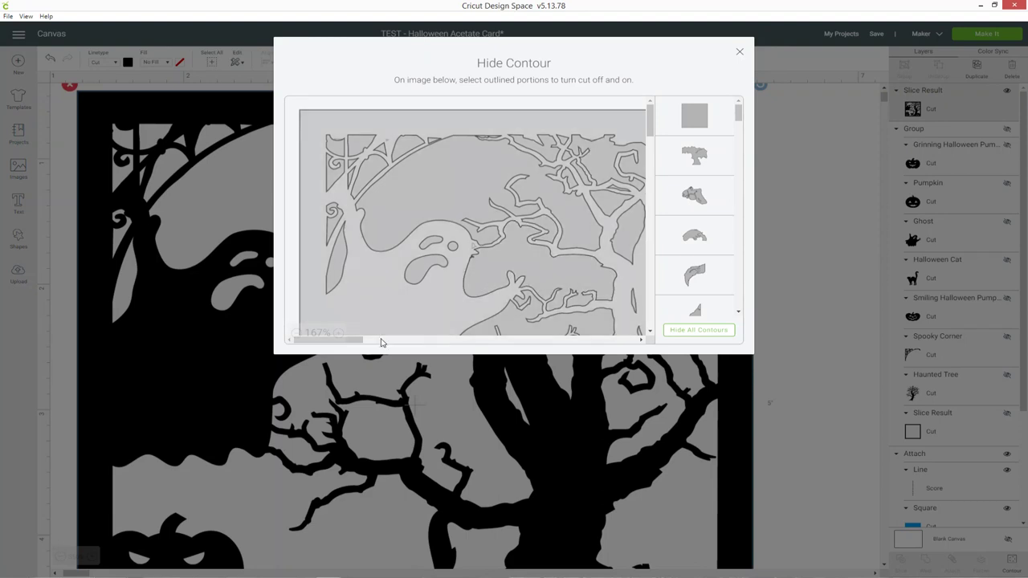
left_click_drag(358, 338, 410, 339)
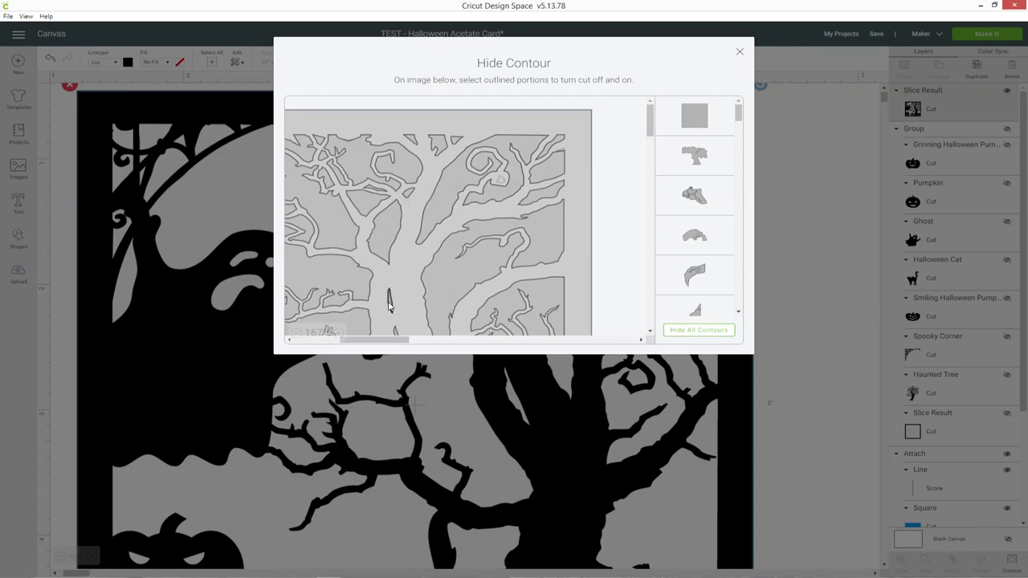
scroll(393, 301, "down", 3)
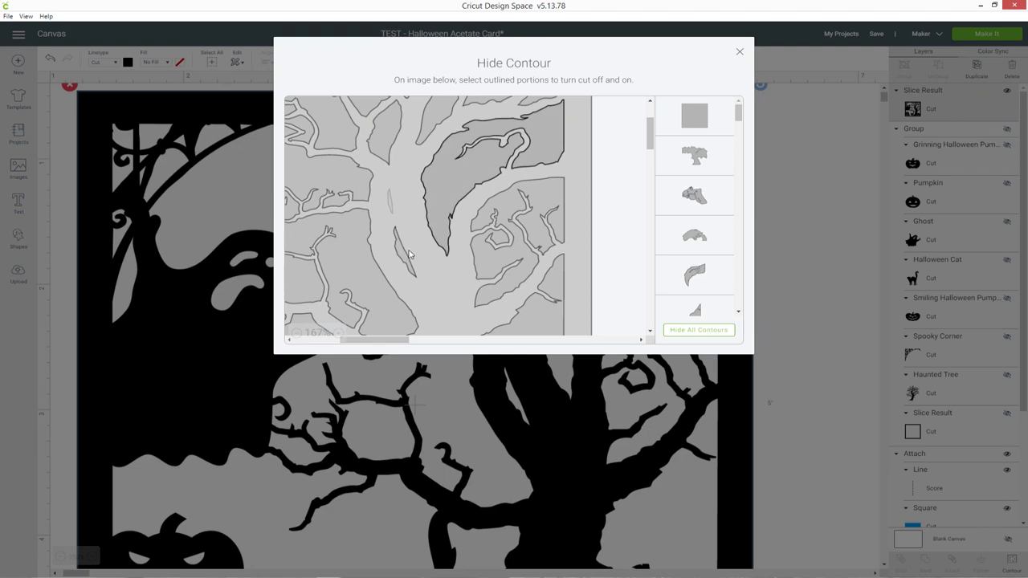
left_click(400, 257)
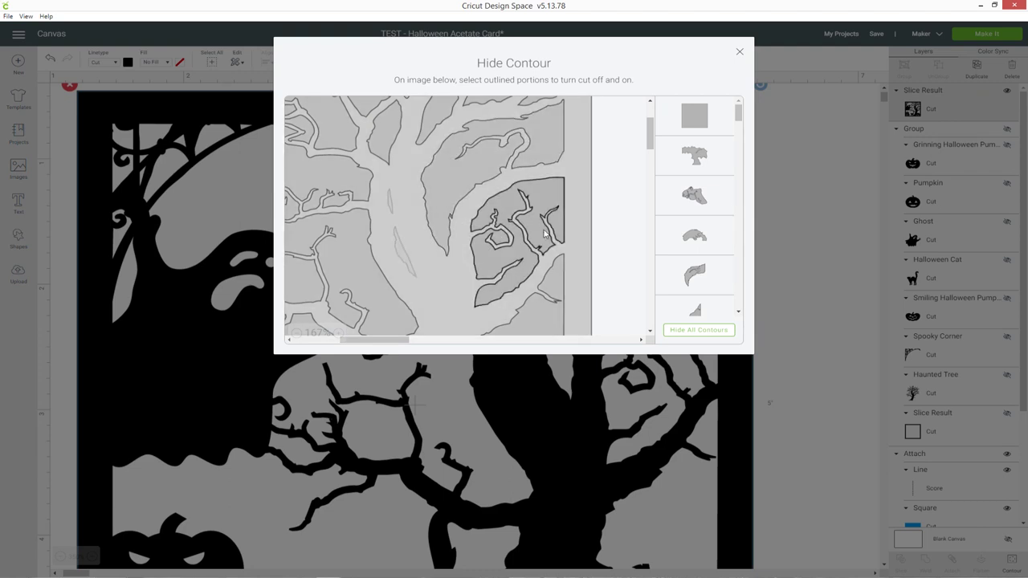
scroll(450, 185, "up", 2)
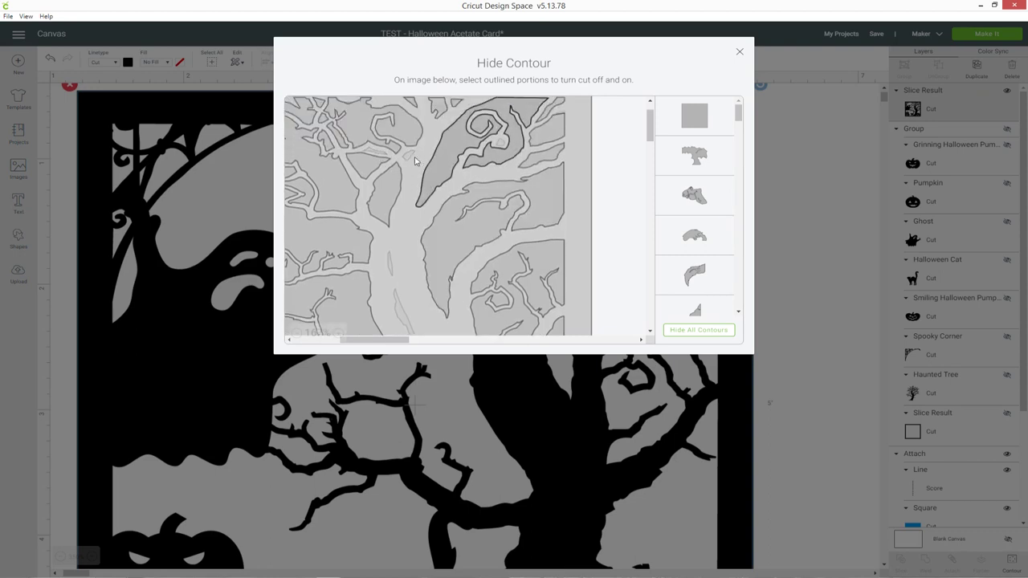
scroll(415, 161, "up", 1)
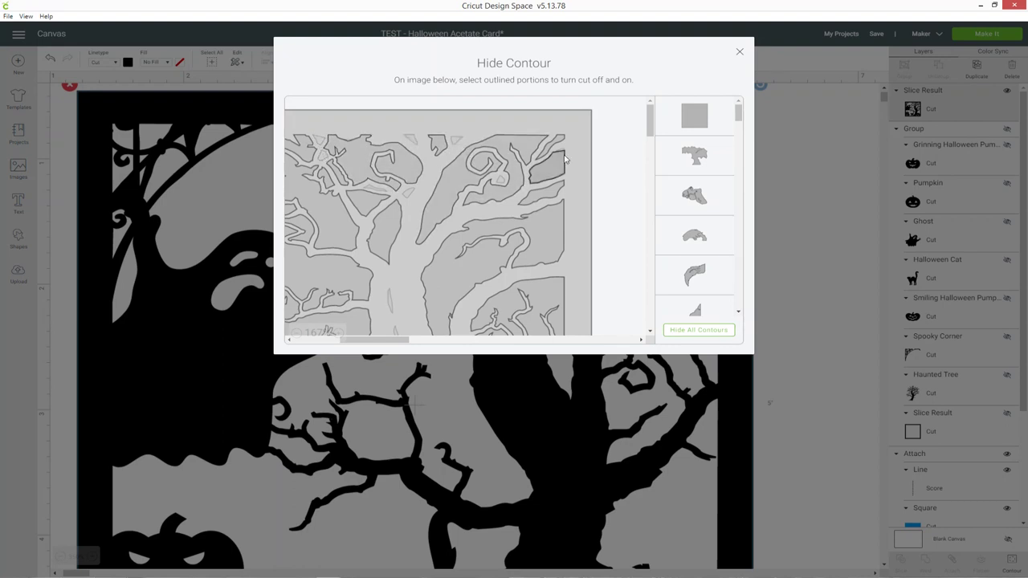
scroll(575, 184, "down", 5)
scroll(576, 190, "down", 5)
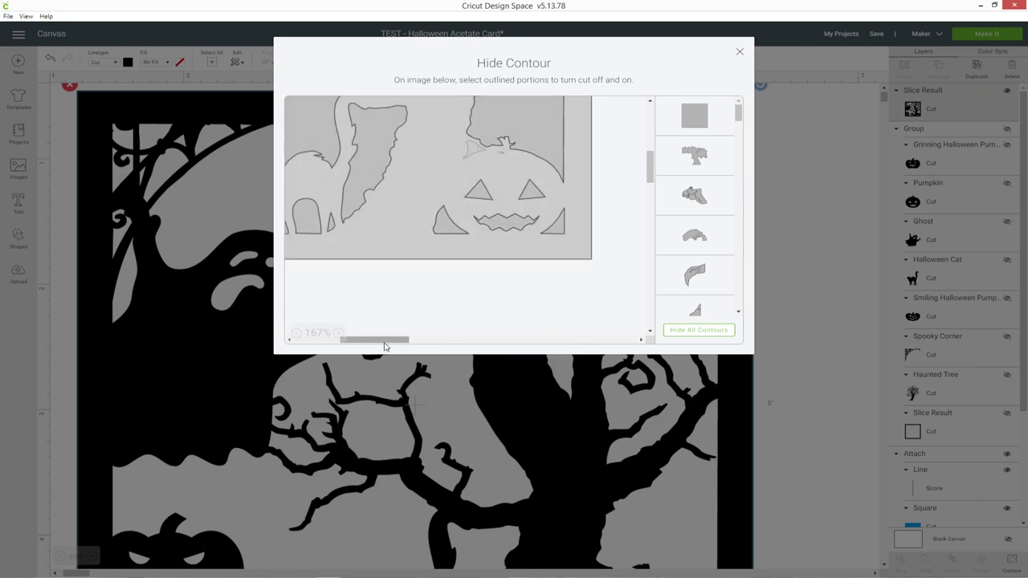
Examine the contours around the pumpkins, cat, ghost and tree branches for remaining small gaps, and close the contour editor
left_click_drag(375, 341, 354, 343)
scroll(449, 268, "up", 3)
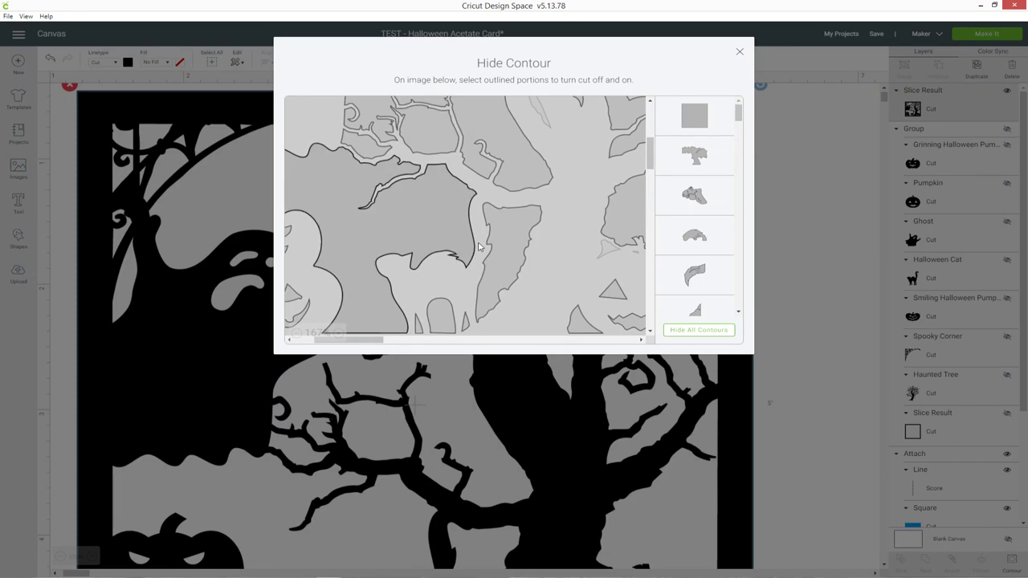
left_click_drag(376, 344, 355, 344)
scroll(377, 301, "down", 3)
scroll(422, 261, "up", 5)
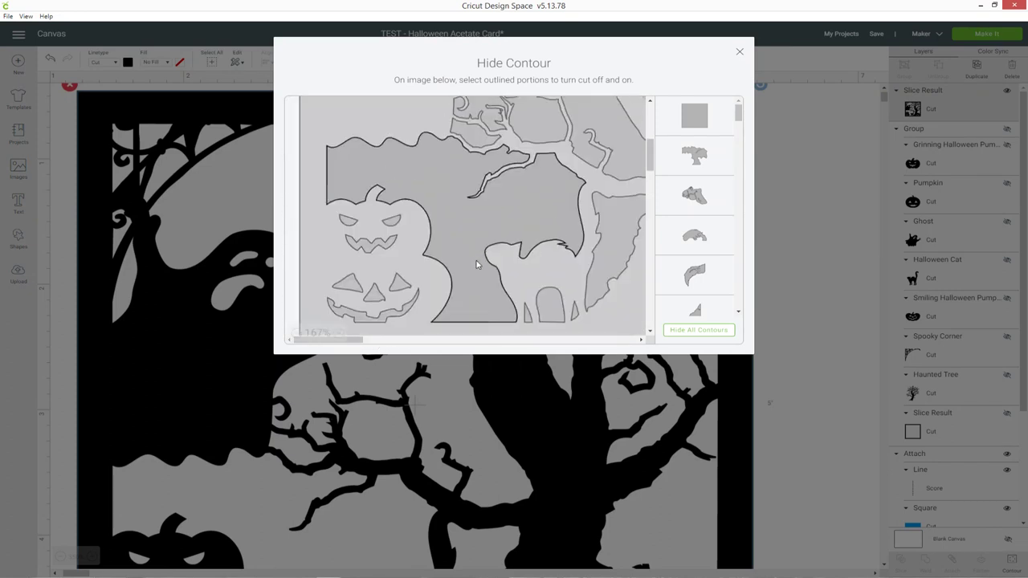
scroll(523, 178, "up", 5)
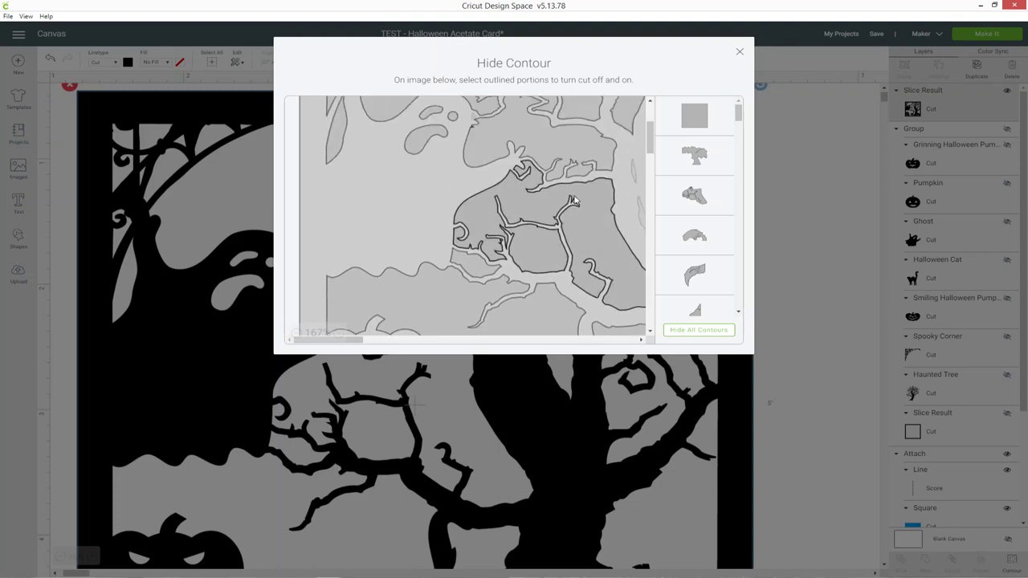
scroll(508, 216, "up", 2)
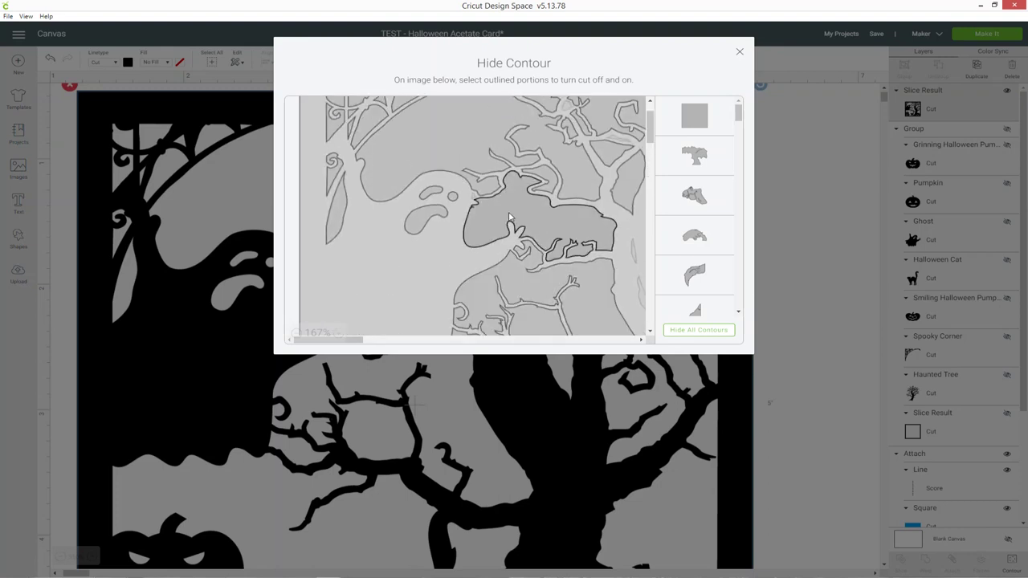
scroll(425, 241, "up", 2)
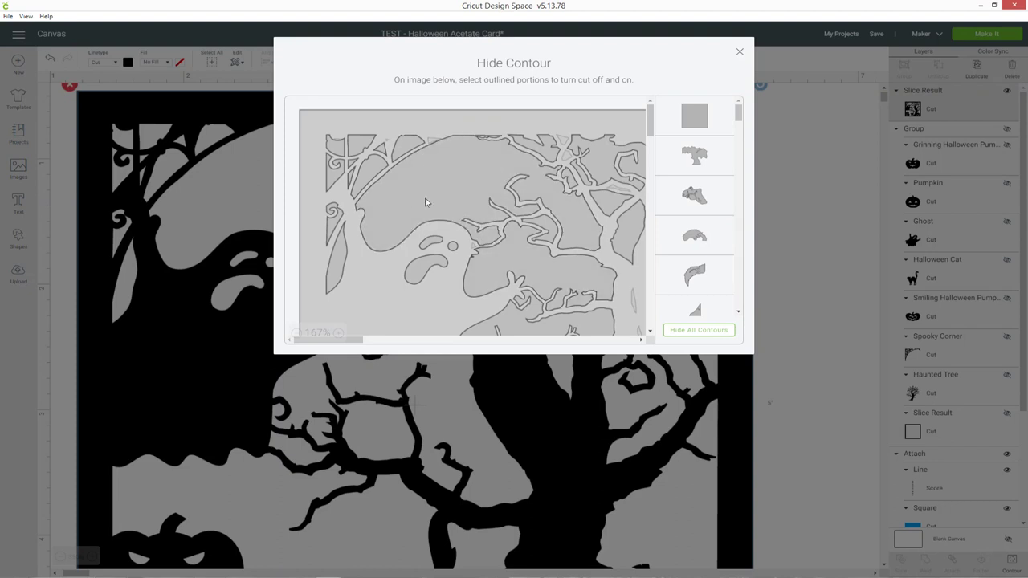
scroll(551, 238, "down", 1)
scroll(550, 238, "down", 3)
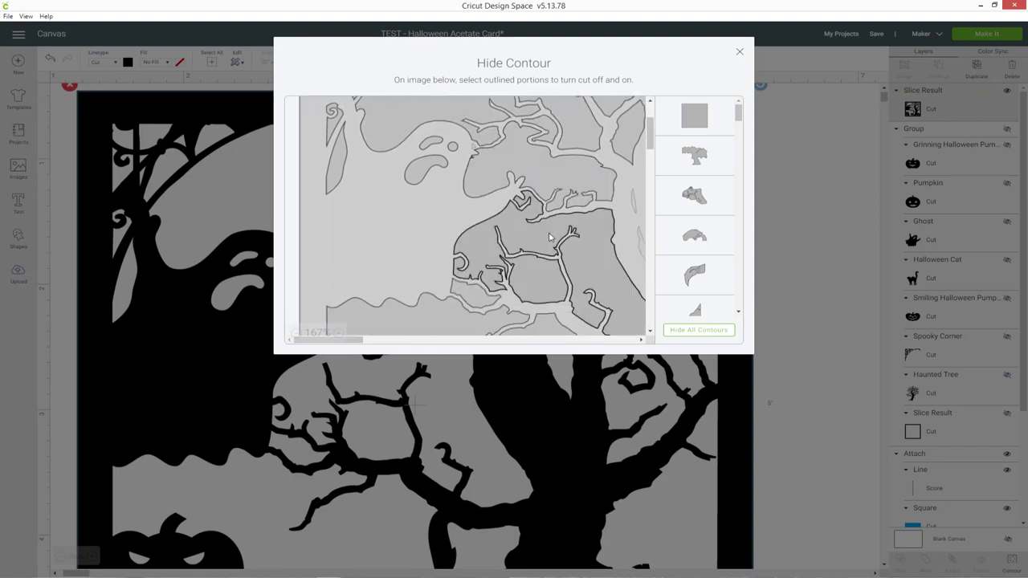
left_click_drag(358, 343, 399, 342)
scroll(485, 215, "up", 1)
scroll(485, 215, "up", 1)
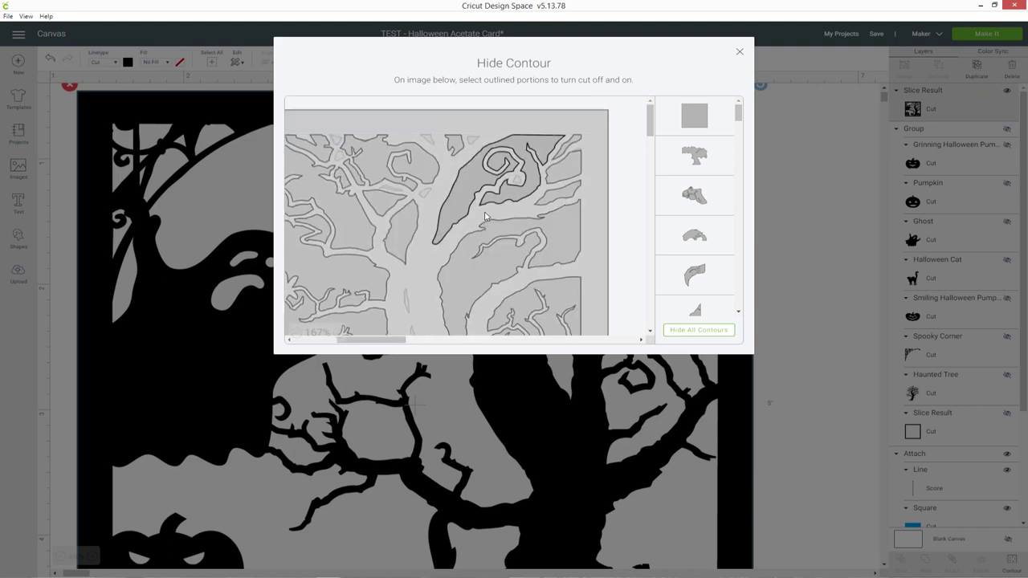
left_click(738, 54)
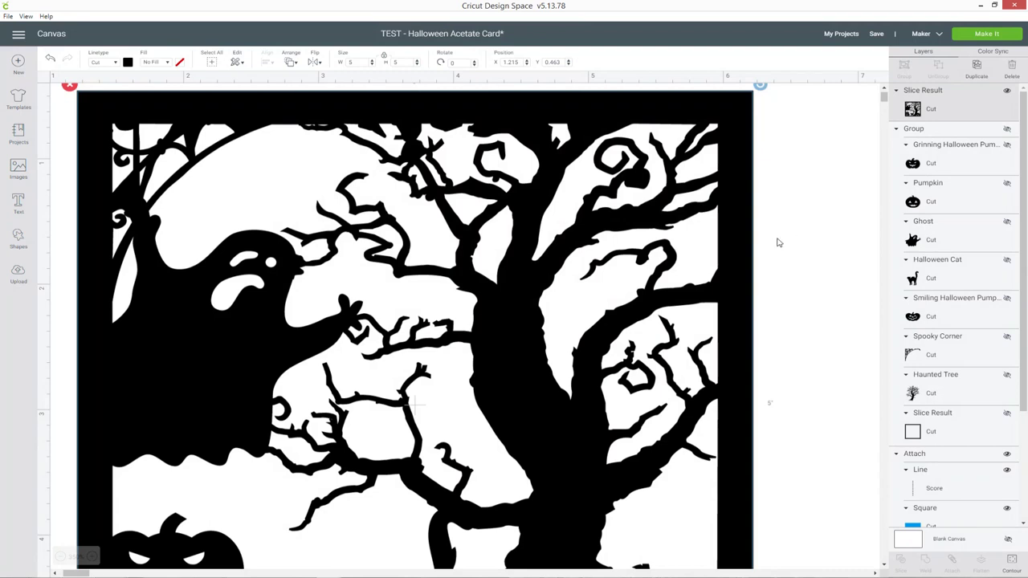
Try to hide the thin gap at the frame's upper edge with Contour, restoring the open sky area above the ghost
scroll(776, 245, "down", 1)
scroll(565, 297, "down", 2)
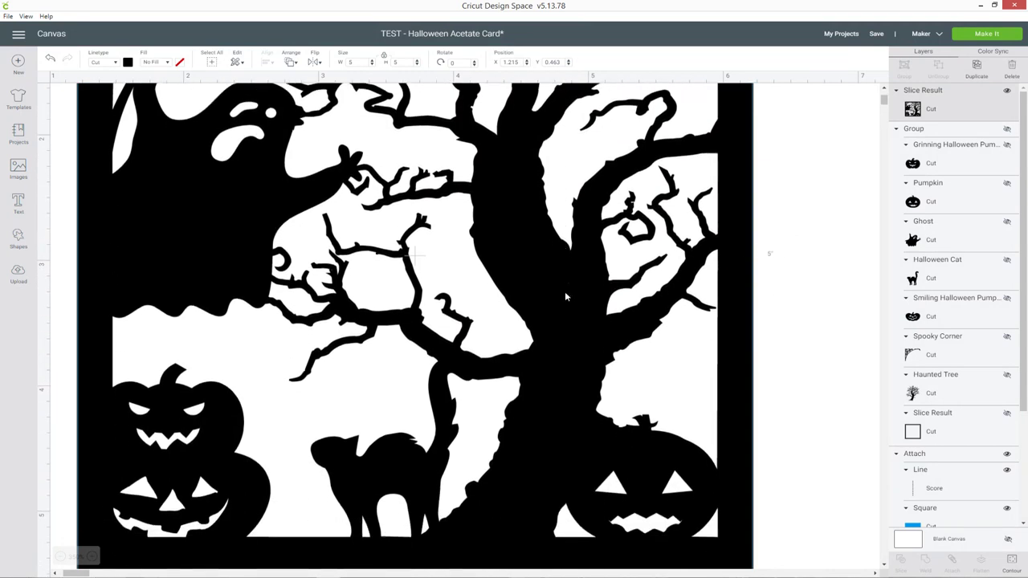
scroll(564, 297, "down", 1)
scroll(565, 297, "up", 4)
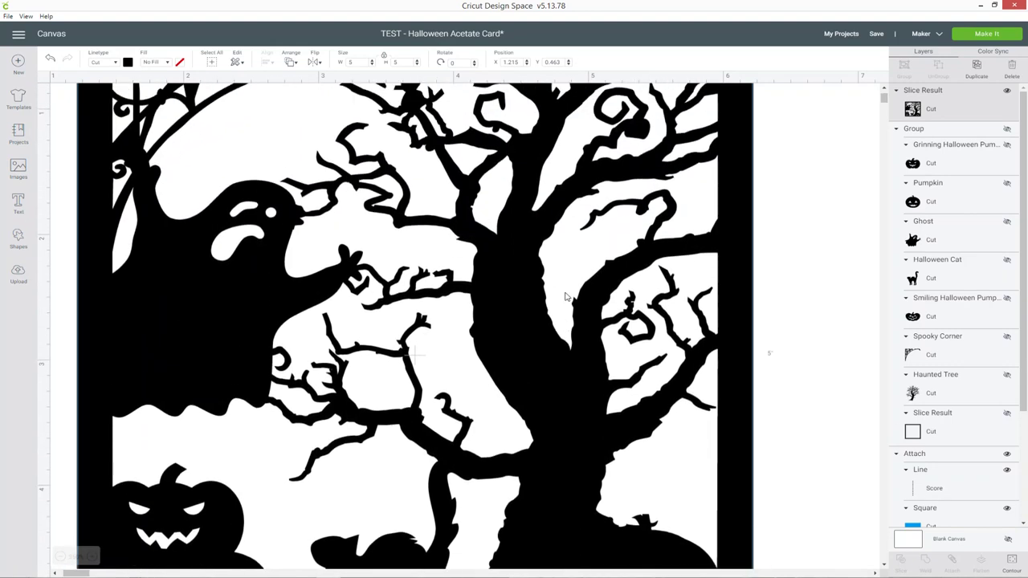
scroll(564, 297, "up", 1)
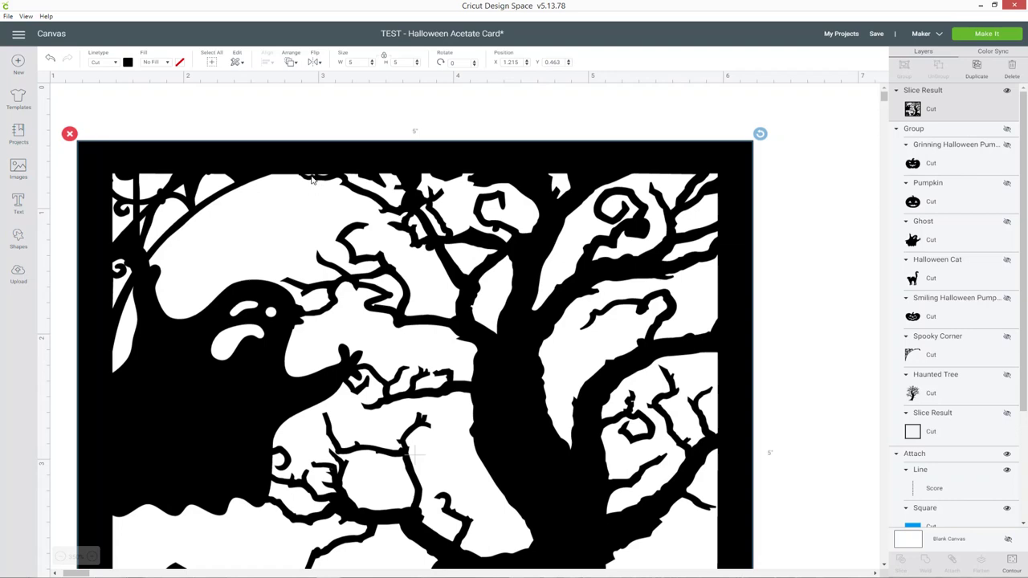
left_click(1013, 568)
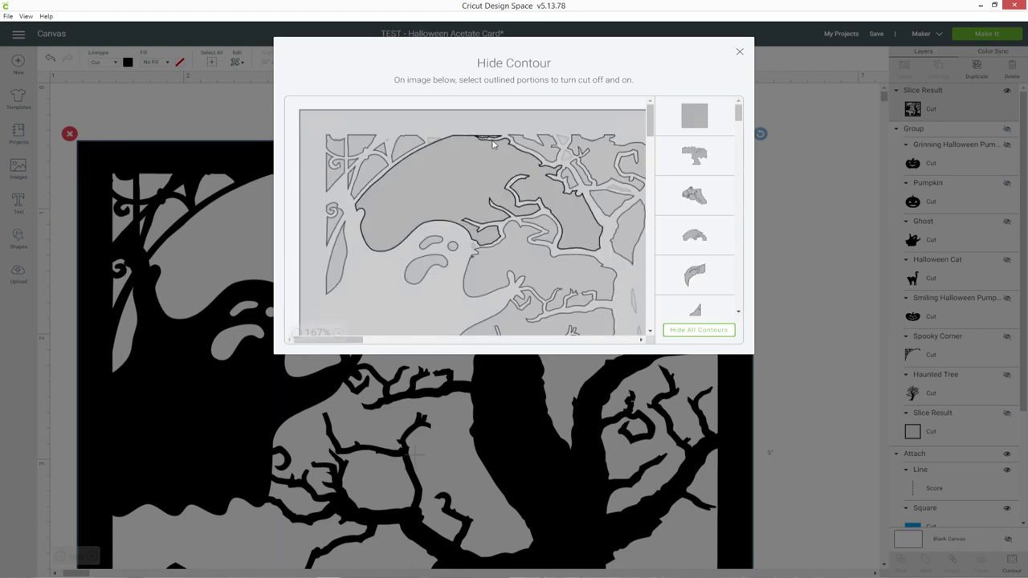
left_click(495, 138)
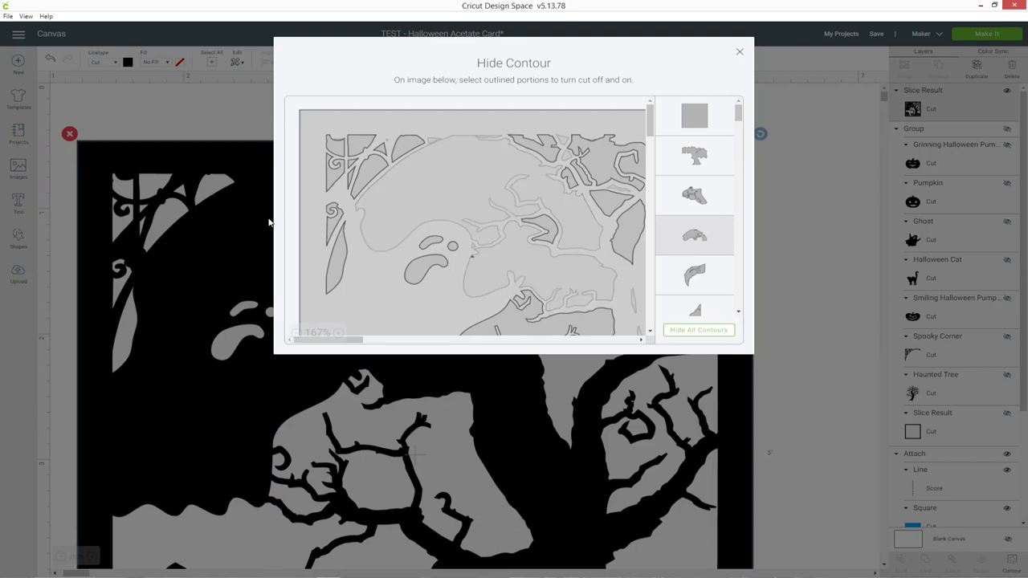
left_click(478, 157)
left_click(406, 174)
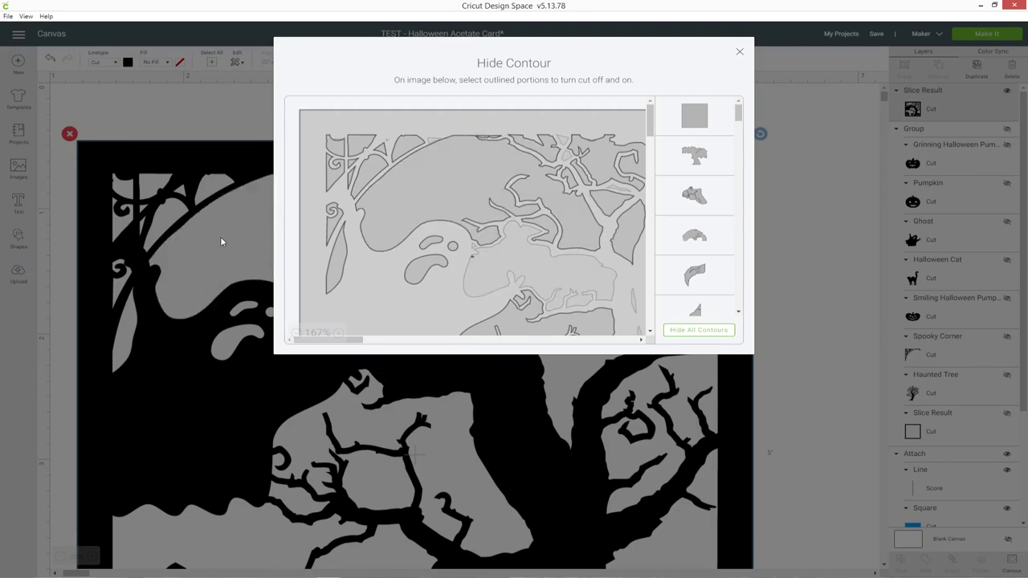
left_click(740, 52)
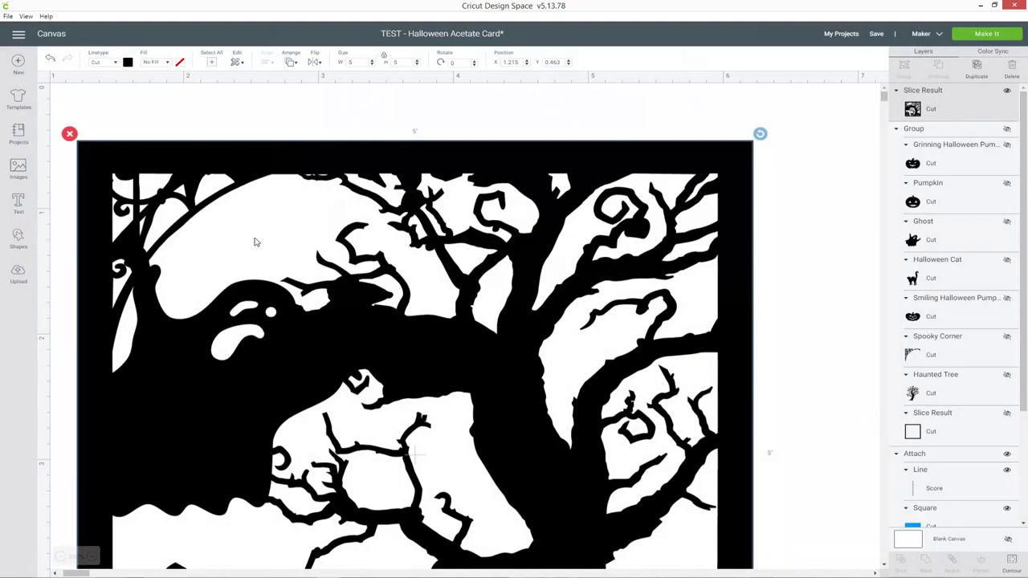
Add a square shape and color it black to match the scene
left_click(25, 240)
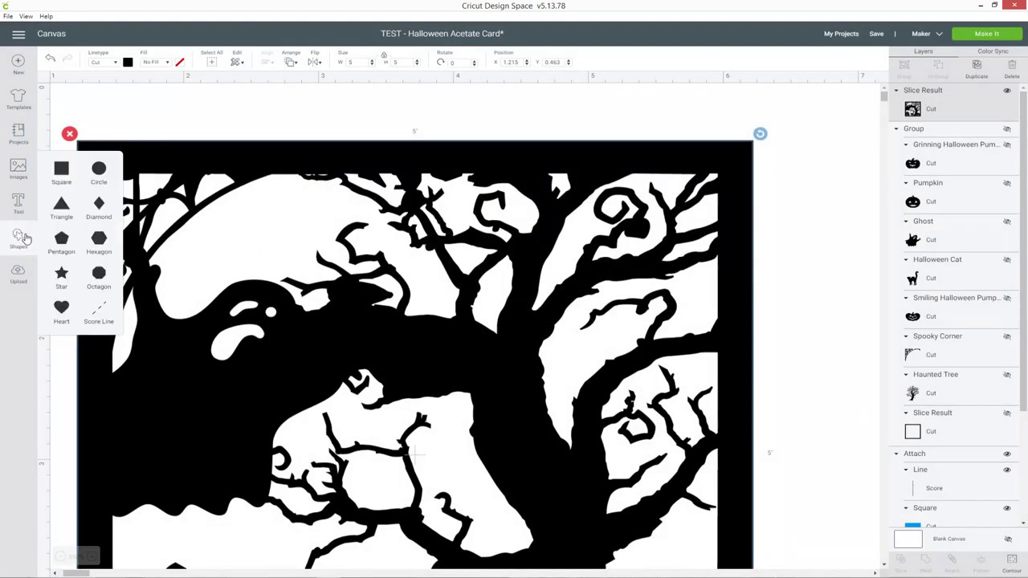
left_click(64, 175)
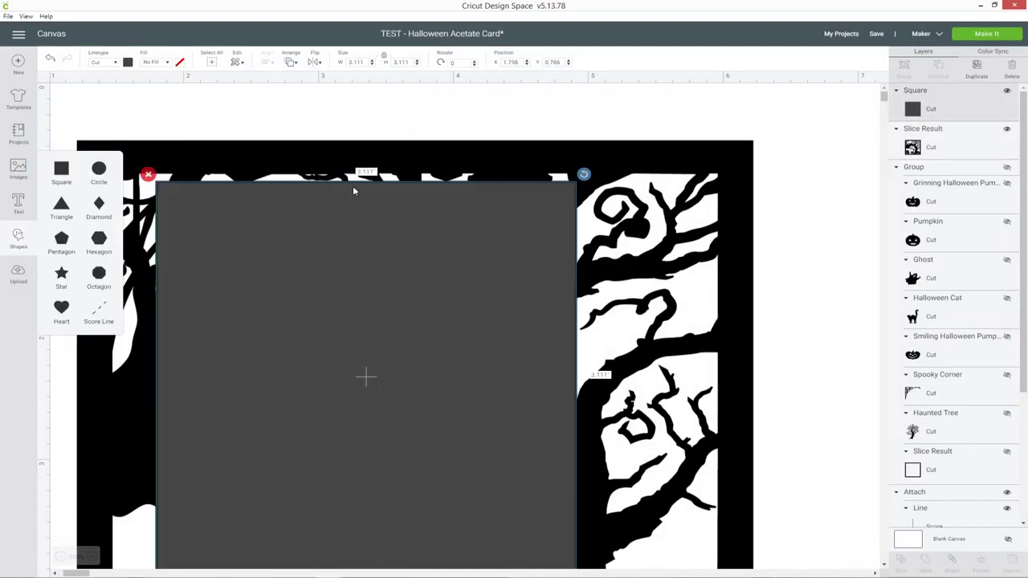
left_click(127, 61)
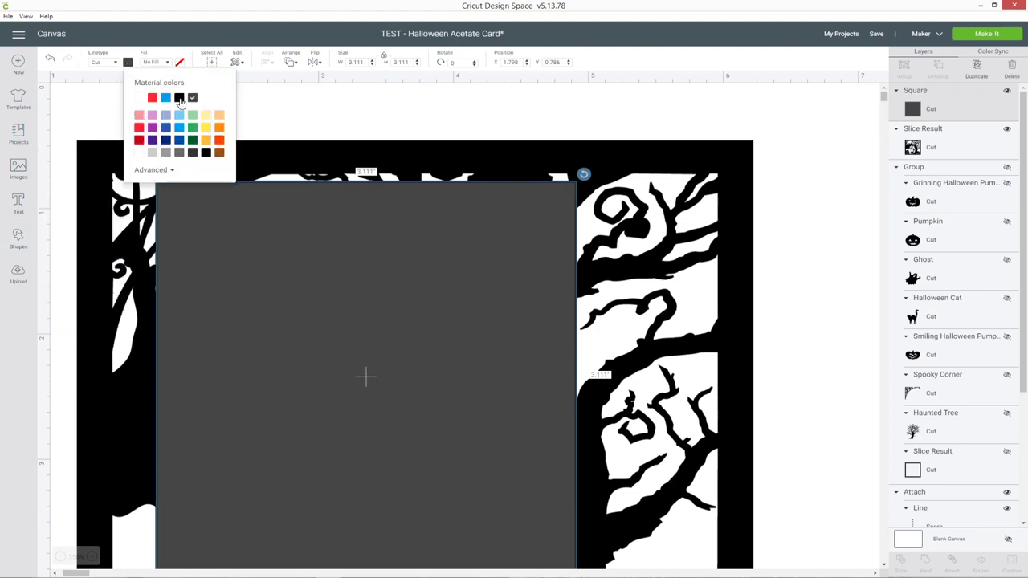
left_click(179, 97)
Shrink the square to a thin bar about 0.236 by 0.042 inches and place it over the gap at the frame's upper edge
scroll(498, 283, "down", 3)
left_click_drag(585, 429, 373, 234)
scroll(345, 321, "up", 3)
left_click_drag(339, 337, 395, 337)
left_click_drag(429, 378, 333, 175)
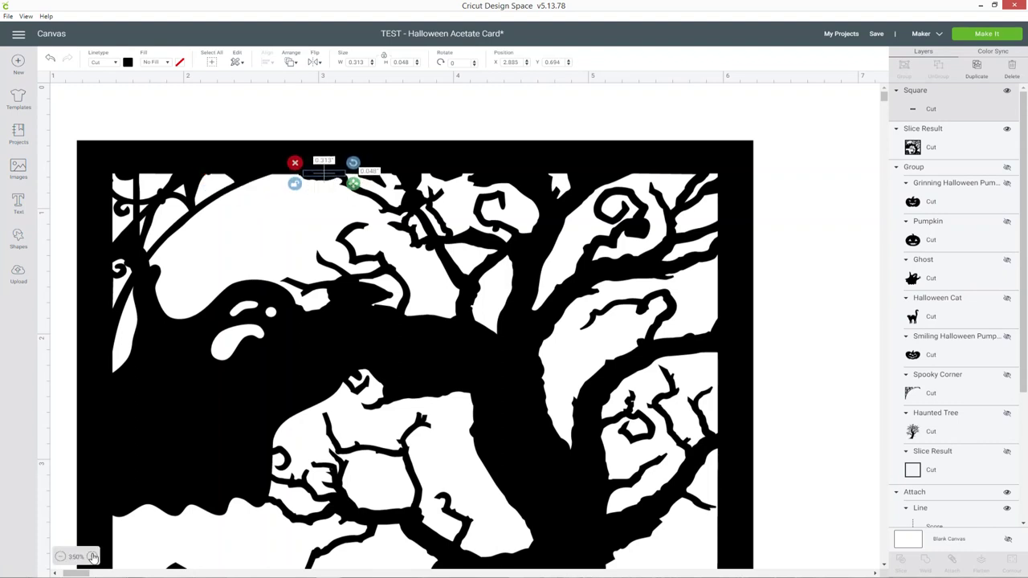
left_click(93, 557)
left_click(93, 556)
left_click_drag(523, 228, 518, 224)
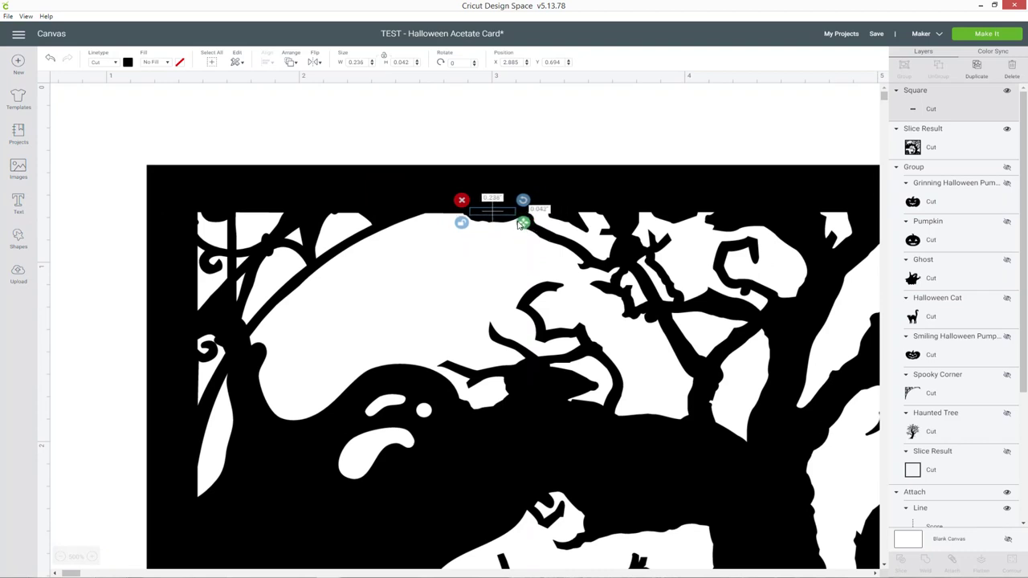
Weld the black bar to the sliced scene and move the result to about X 1.099 and Y 0.316
left_click(956, 142)
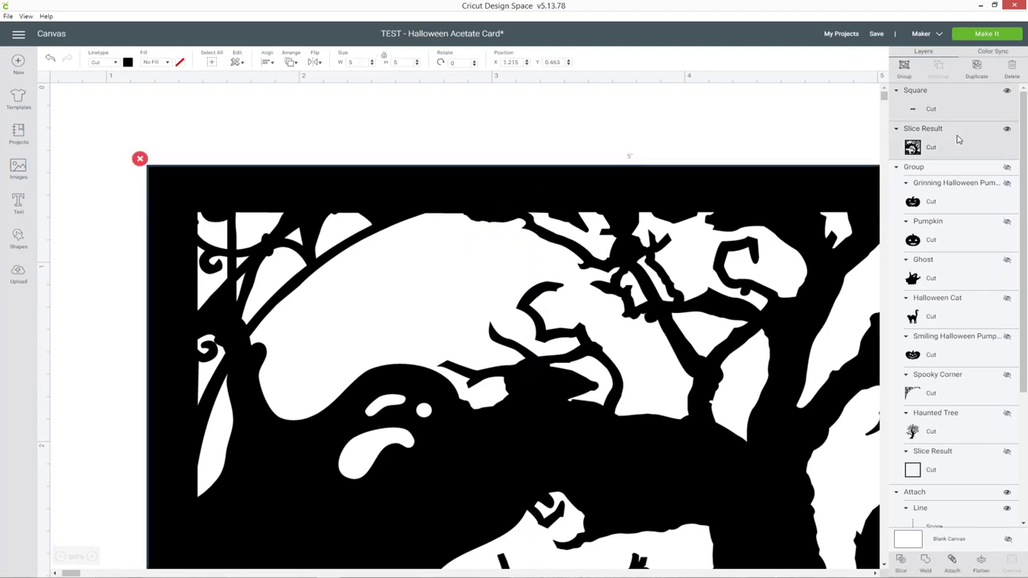
left_click(925, 559)
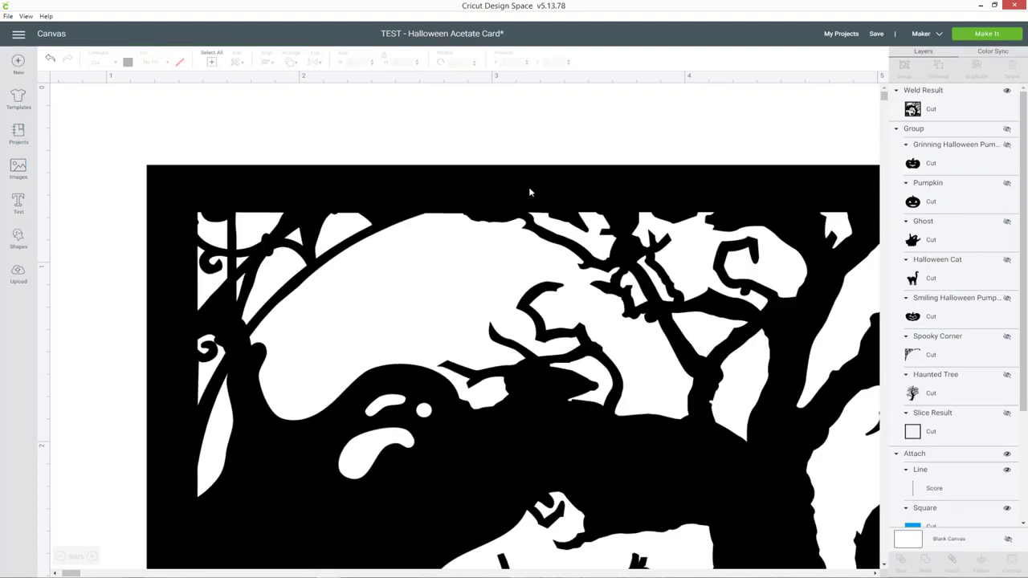
left_click_drag(528, 186, 500, 163)
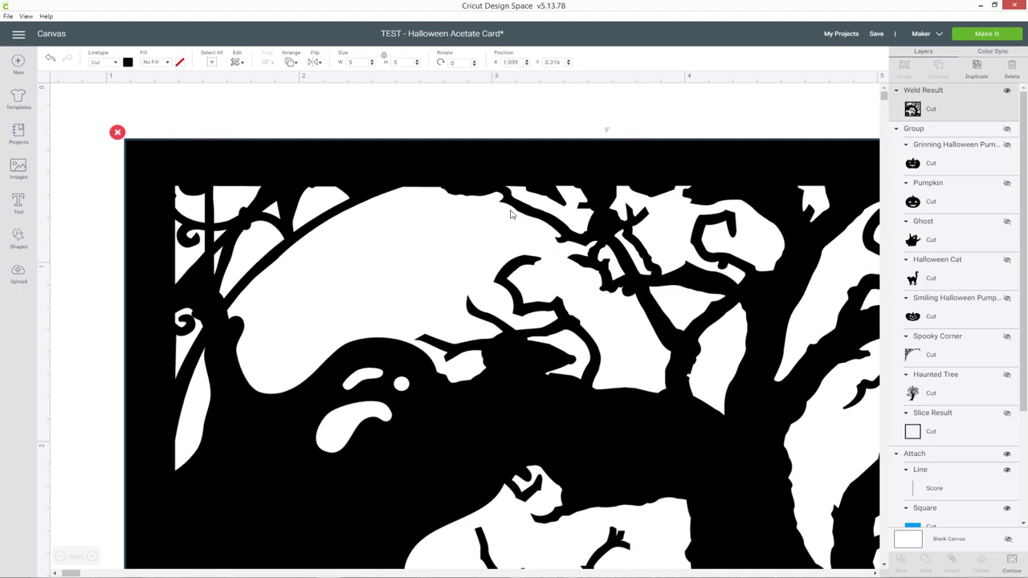
Examine the lower part of the welded scene and the complete framed design
scroll(568, 227, "down", 8)
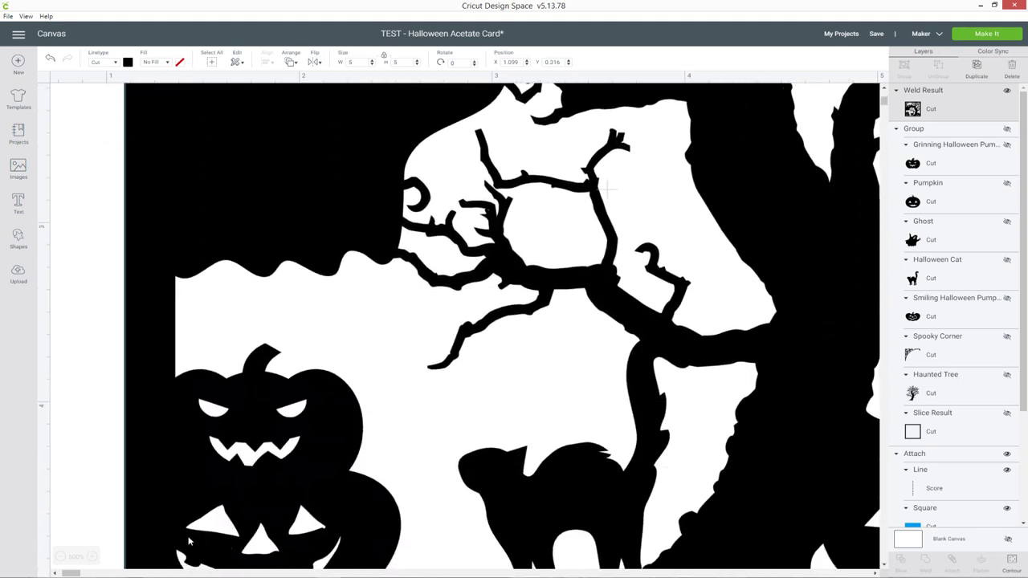
left_click(60, 556)
left_click(60, 556)
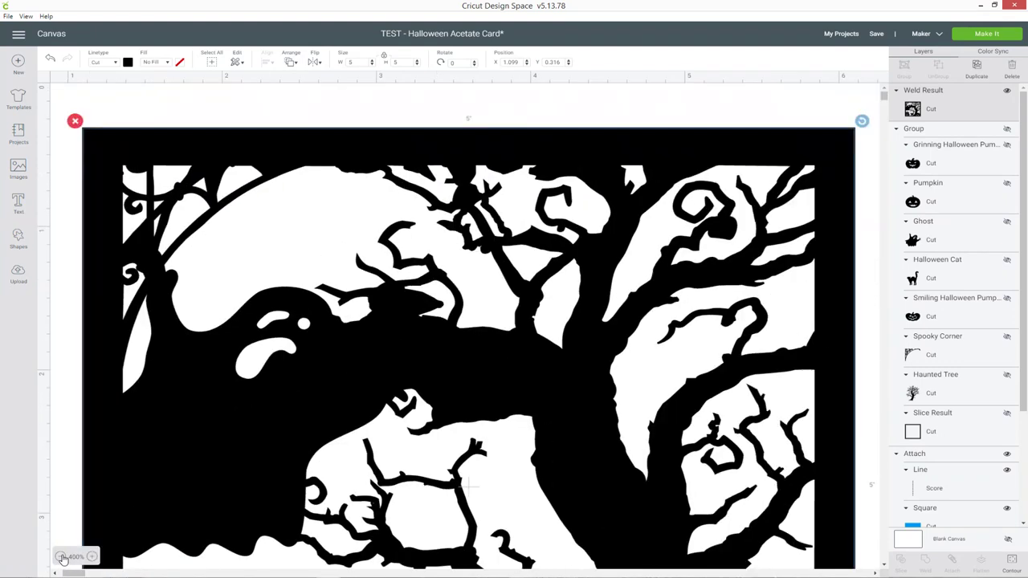
left_click(60, 556)
left_click(60, 556)
left_click(60, 556)
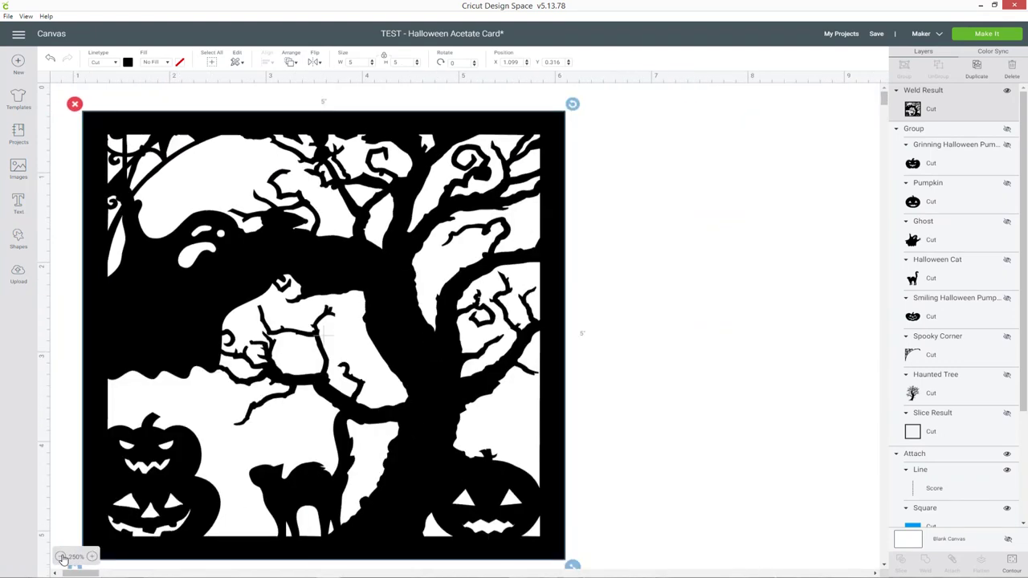
Move the welded black scene to about X 1.883 and Y 0.275, and collapse the hidden group of original images
left_click(61, 557)
left_click(561, 459)
left_click_drag(446, 370, 506, 367)
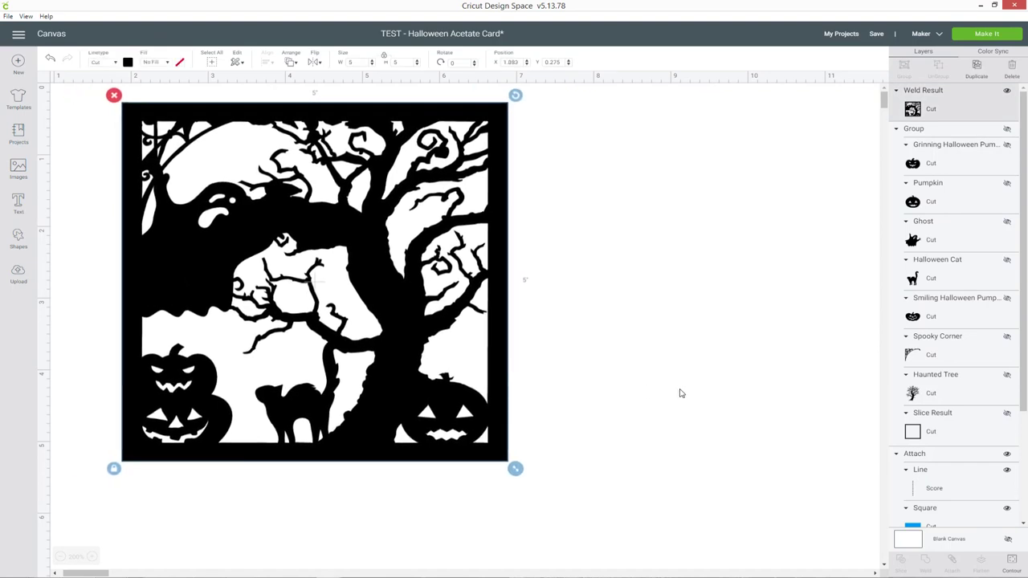
left_click(60, 556)
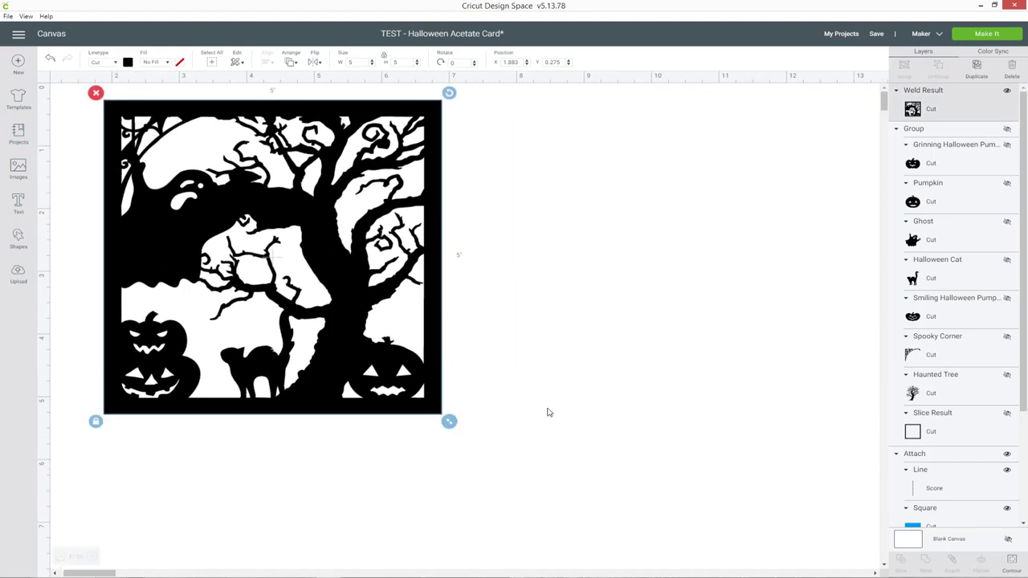
left_click(897, 130)
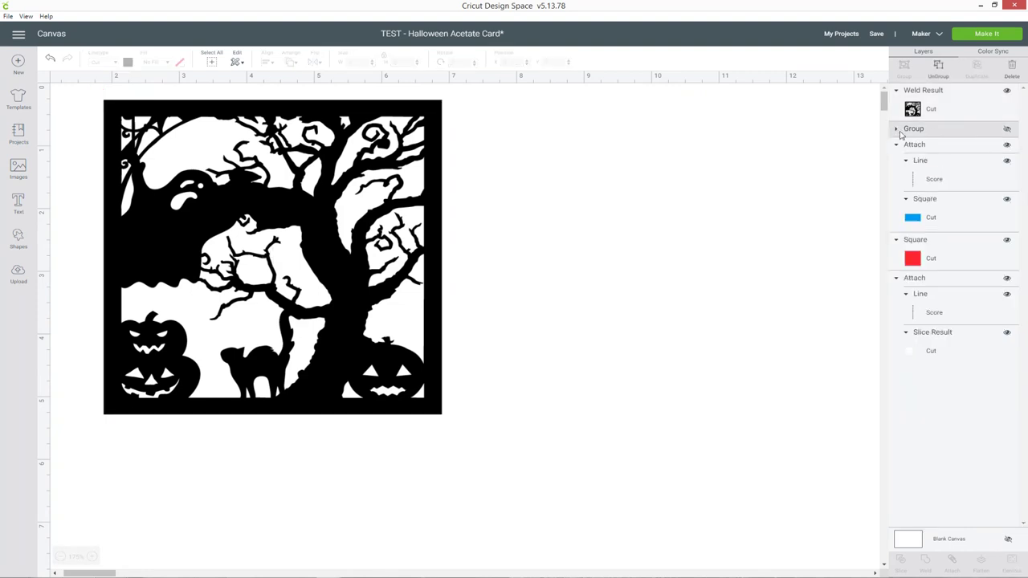
Move the black scene to about X 2.6 and Y 0.47, and place the blue scored base beside it on the right
left_click(61, 556)
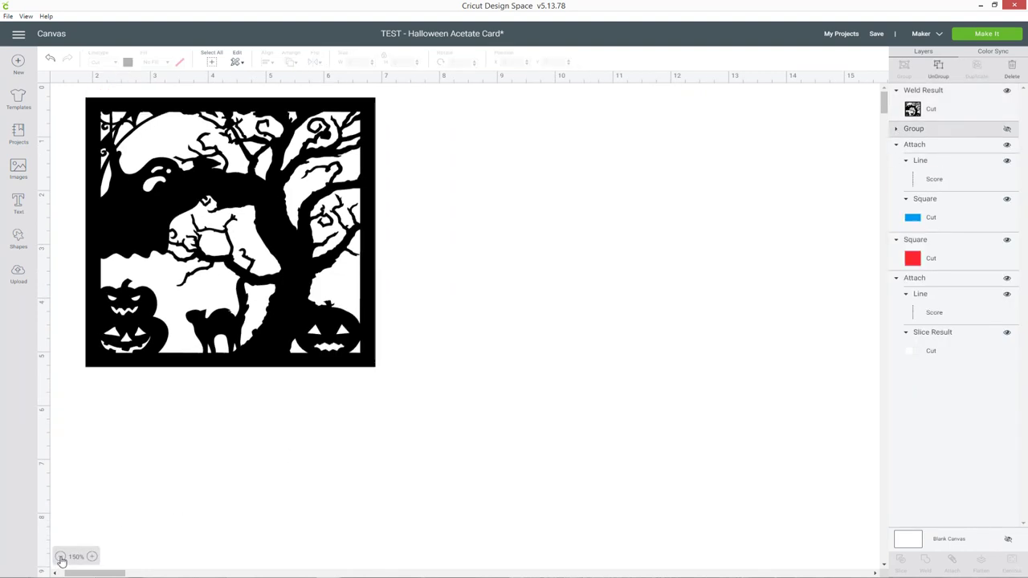
left_click(61, 556)
left_click(61, 555)
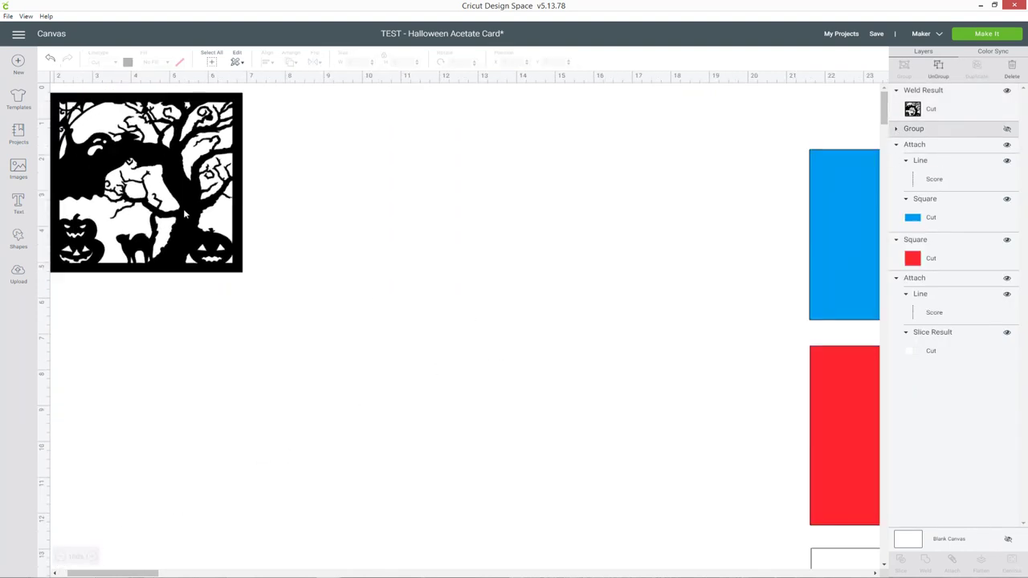
left_click_drag(184, 213, 212, 220)
left_click_drag(822, 226, 349, 177)
Arrange the red square directly below the black scene and the white scored base with the square cutout below the blue base
left_click_drag(828, 350, 358, 310)
left_click_drag(824, 556, 620, 343)
left_click_drag(394, 328, 187, 330)
left_click_drag(615, 372, 392, 342)
left_click(763, 402)
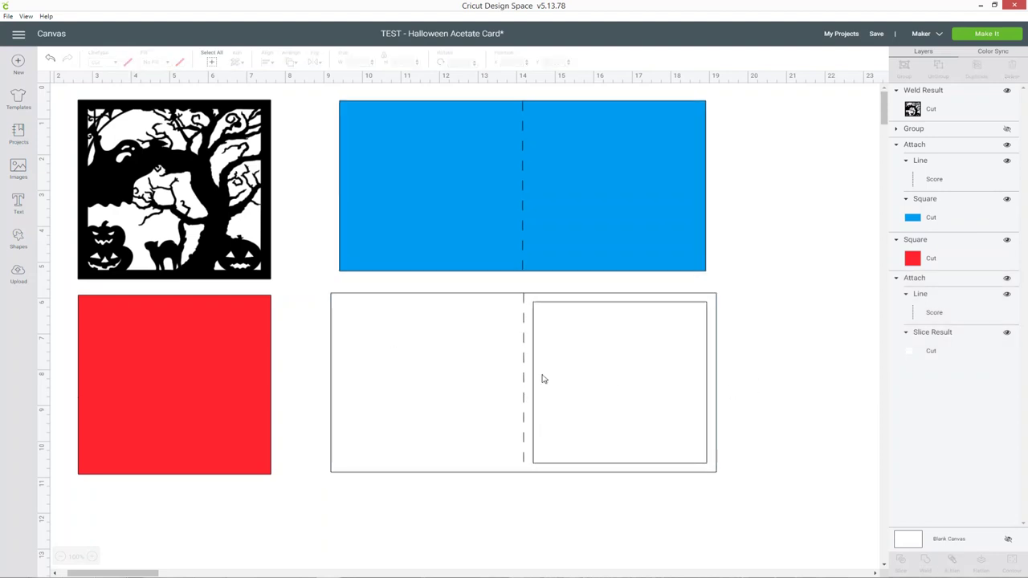
left_click(222, 264)
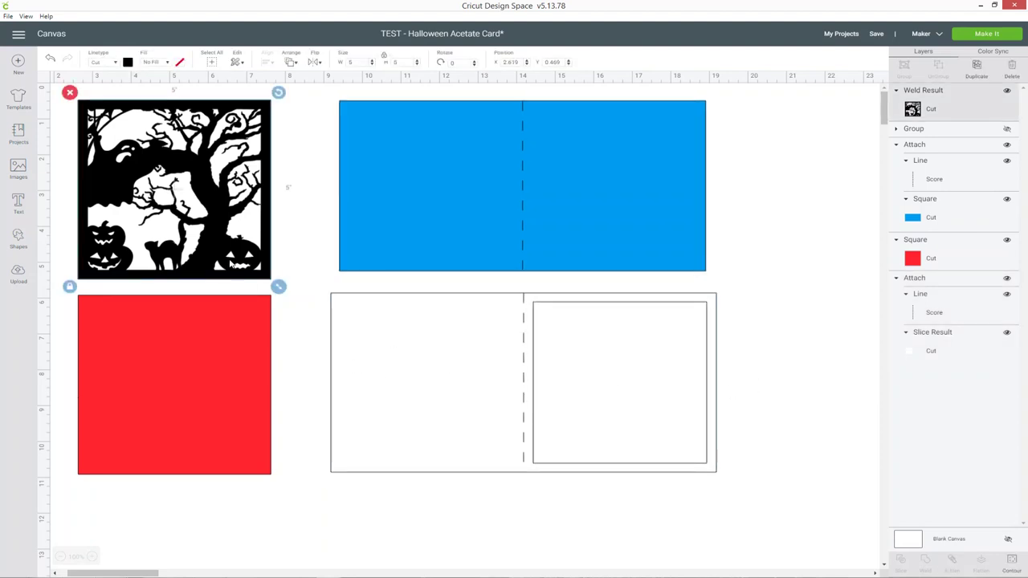
left_click(317, 198)
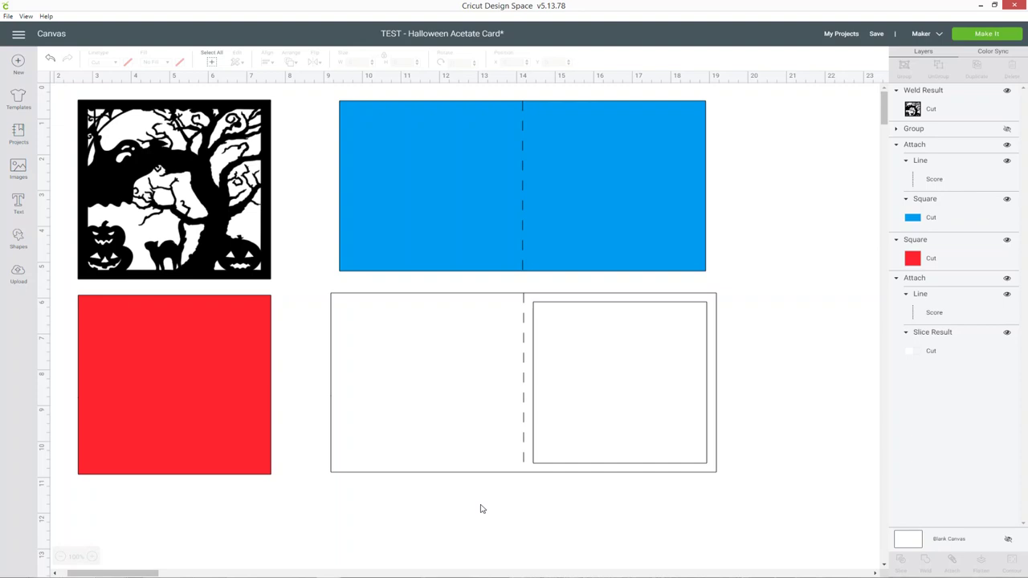
Duplicate the welded black scene
left_click(60, 557)
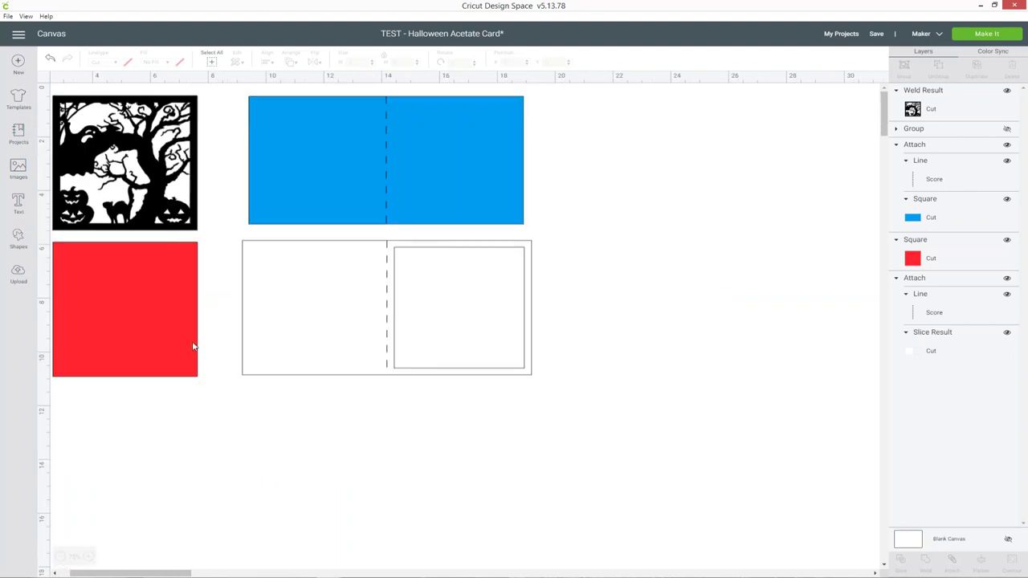
left_click(161, 215)
scroll(151, 488, "left", 2)
left_click(213, 204)
right_click(212, 205)
left_click(285, 290)
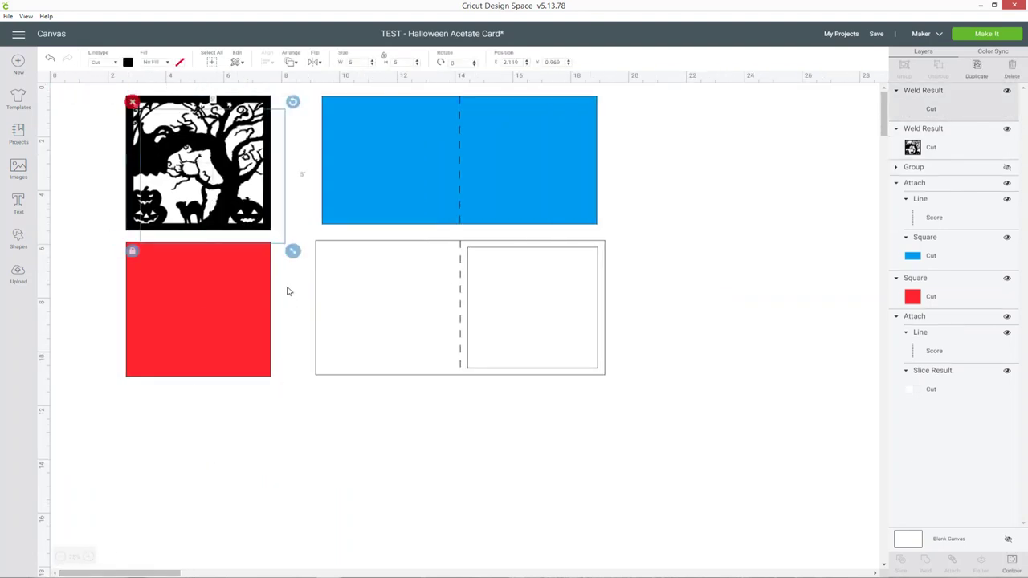
Move the duplicated scene below the red square to about X 2.694 and Y 11.284, and flip it horizontally
left_click_drag(244, 202, 232, 486)
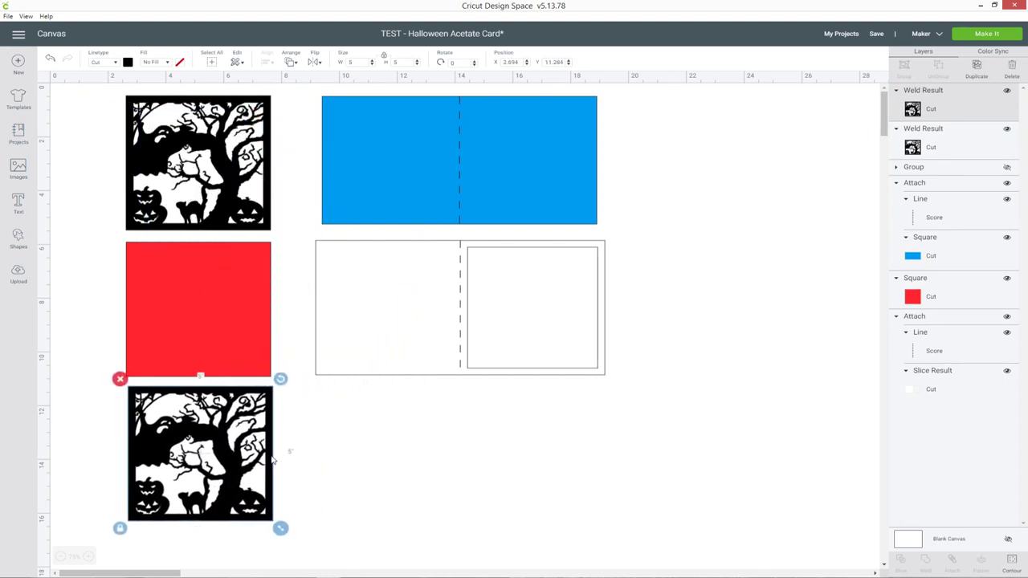
left_click(315, 62)
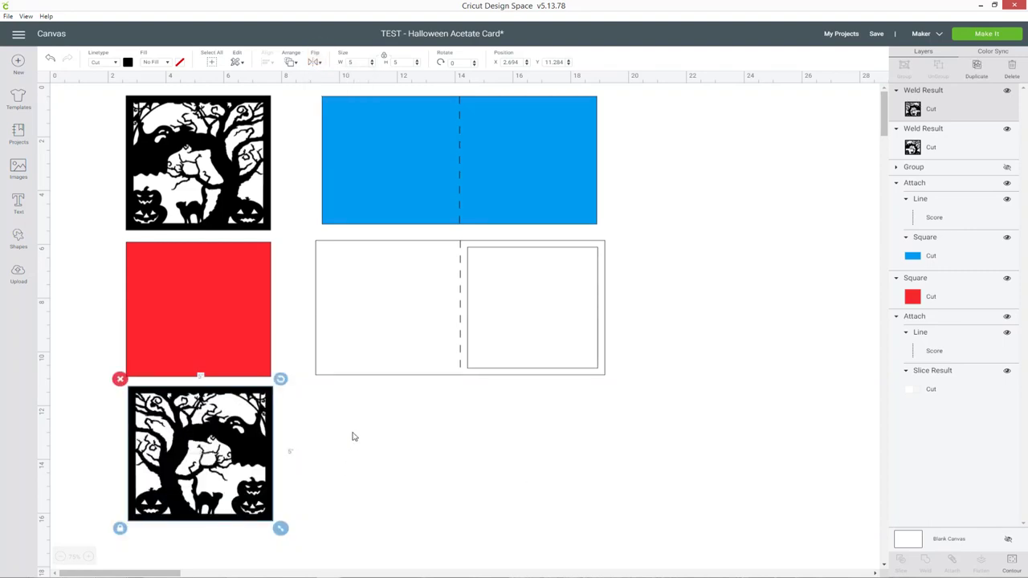
left_click(665, 460)
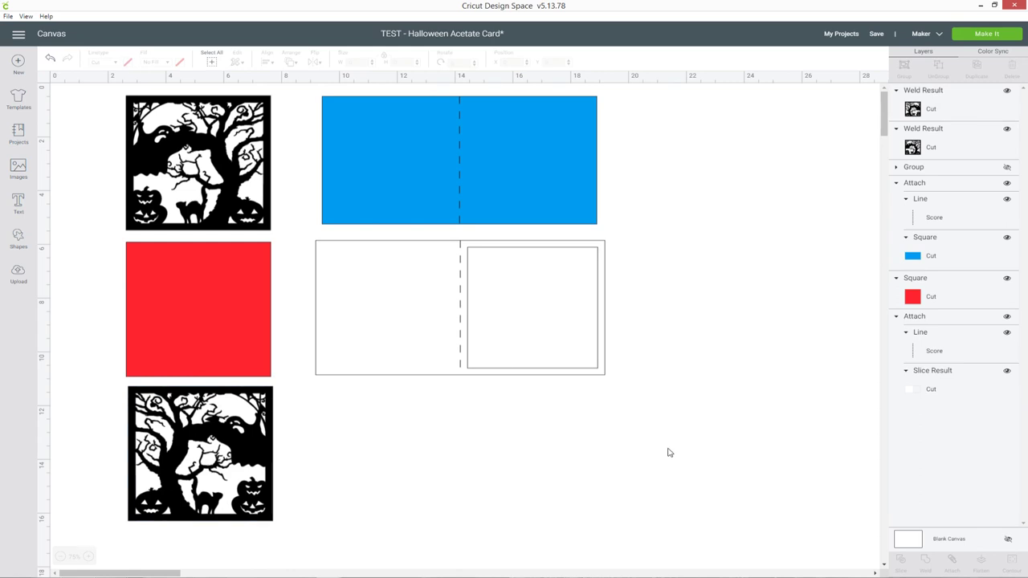